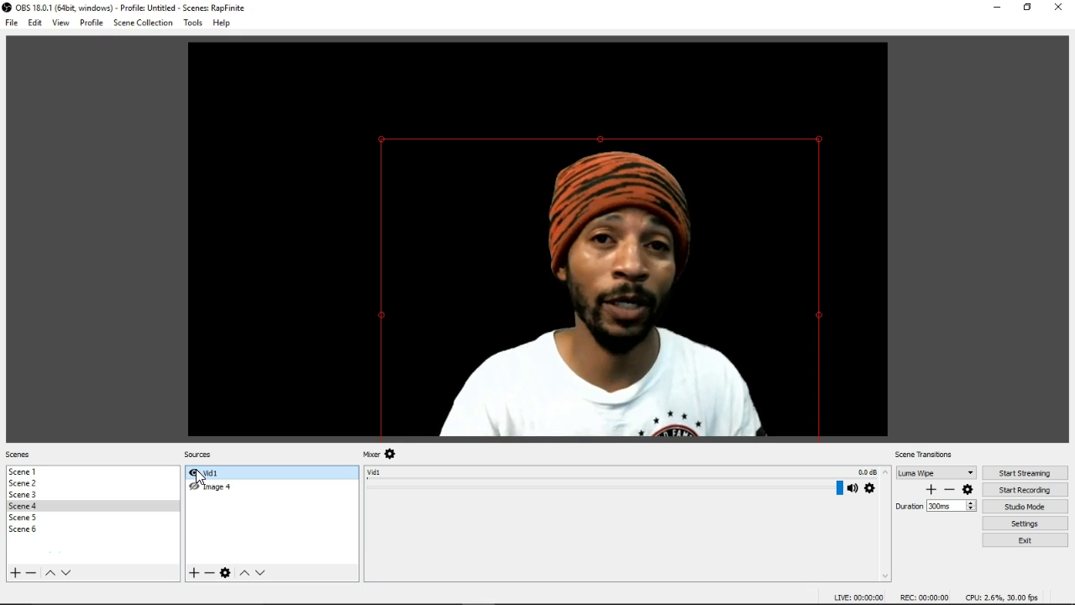
Step: Hide the Vid1 source in Scene 4
{"action": "left_click", "coordinate": [226, 476]}
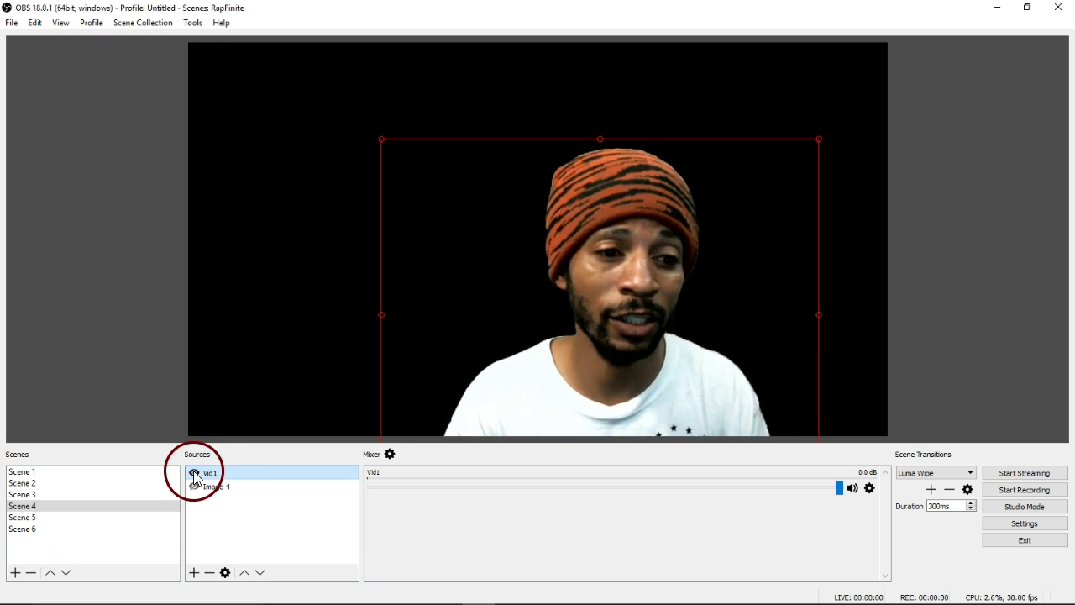
{"action": "left_click", "coordinate": [196, 474]}
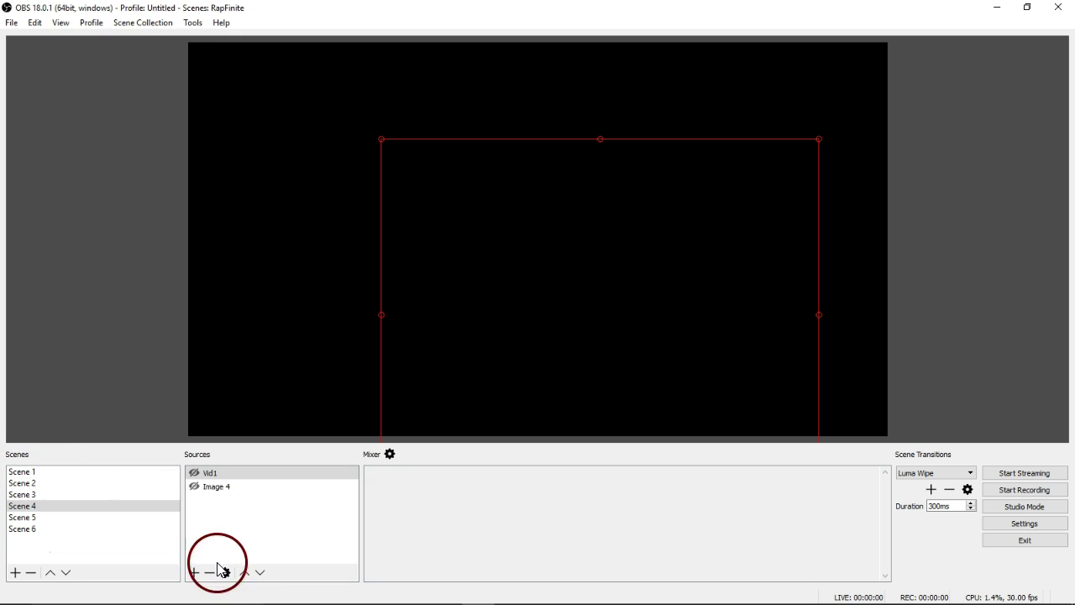
Step: Start adding a new Video Capture Device source to Scene 4 and name it Video2
{"action": "left_click", "coordinate": [193, 573]}
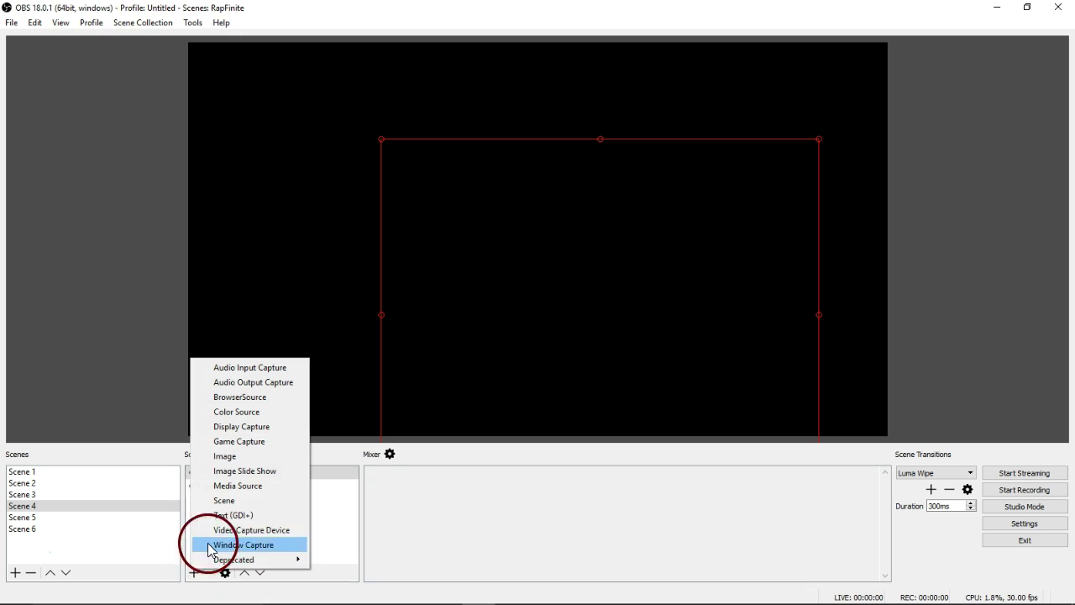
{"action": "left_click", "coordinate": [252, 531]}
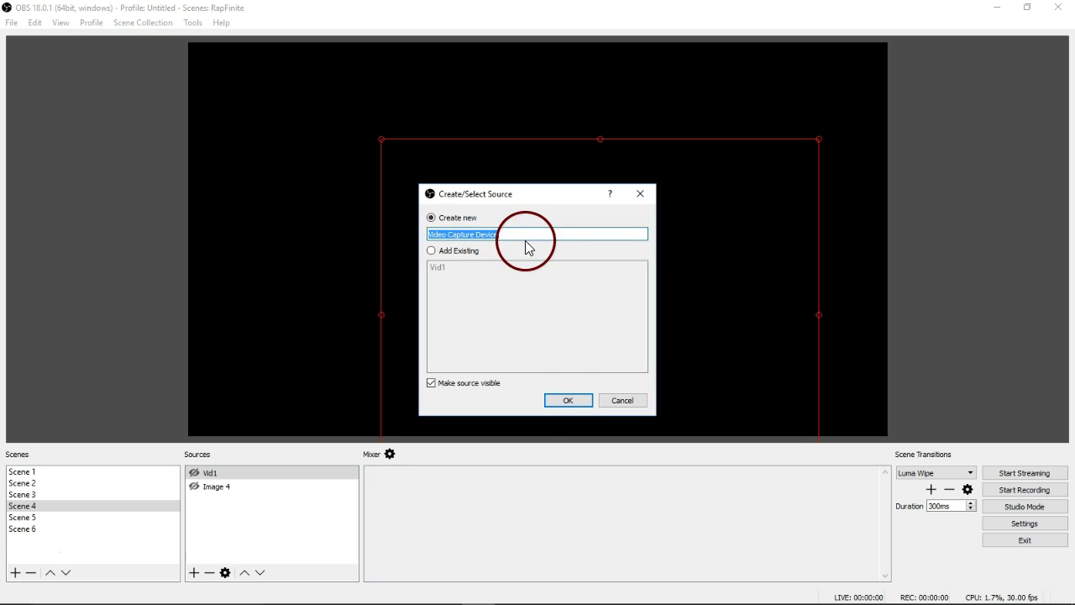
{"action": "left_click", "coordinate": [485, 233]}
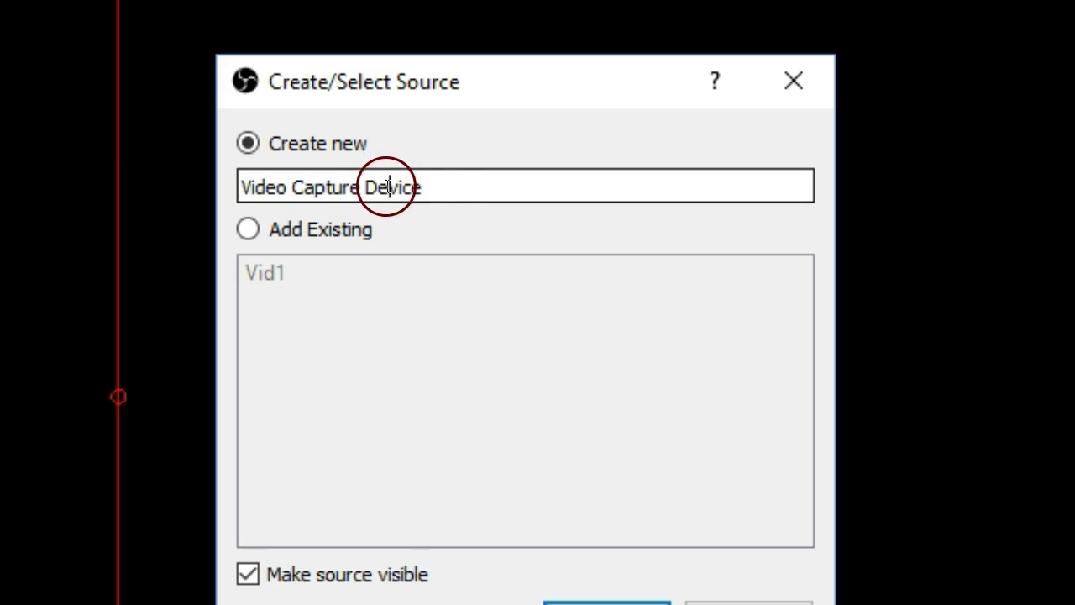
{"action": "left_click_drag", "start_coordinate": [503, 234], "coordinate": [392, 235]}
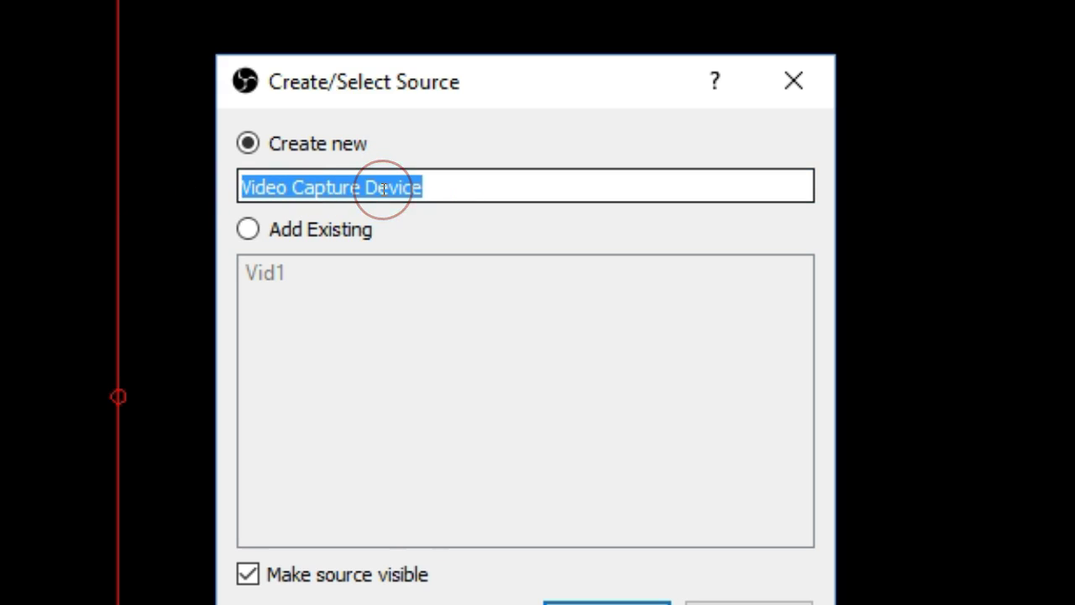
{"action": "left_click", "coordinate": [386, 189]}
{"action": "left_click", "coordinate": [426, 188]}
{"action": "key", "text": "BackSpace"}
{"action": "key", "text": "BackSpace"}
{"action": "key", "text": "BackSpace"}
{"action": "key", "text": "BackSpace"}
{"action": "key", "text": "BackSpace"}
{"action": "key", "text": "BackSpace"}
{"action": "key", "text": "BackSpace"}
{"action": "key", "text": "BackSpace"}
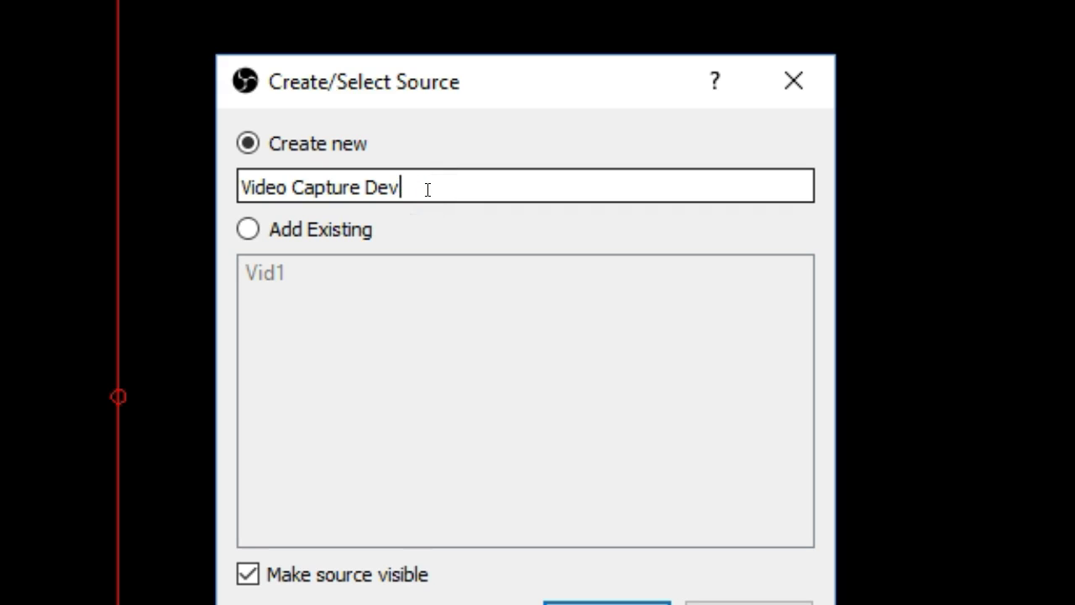
{"action": "key", "text": "BackSpace"}
{"action": "key", "text": "BackSpace"}
{"action": "key", "text": "BackSpace"}
{"action": "key", "text": "BackSpace"}
{"action": "key", "text": "BackSpace"}
{"action": "key", "text": "BackSpace"}
{"action": "key", "text": "BackSpace"}
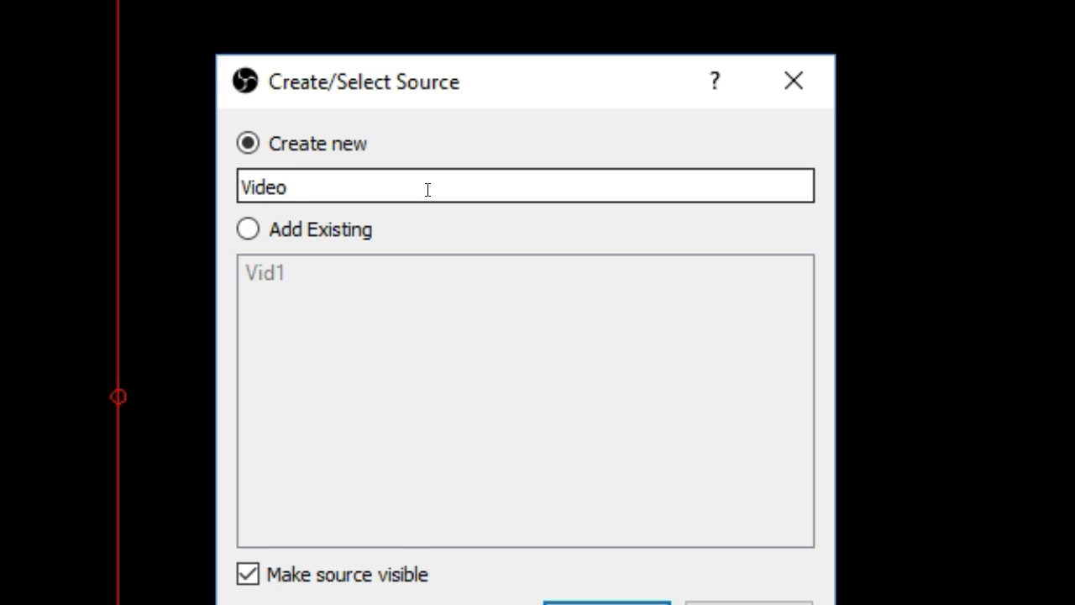
{"action": "type", "text": "2"}
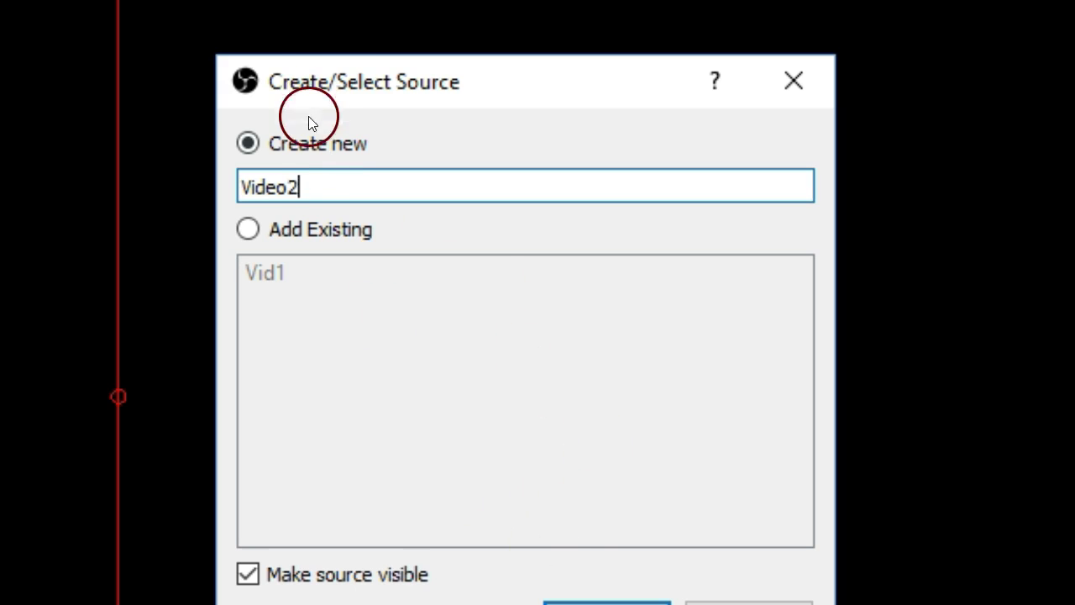
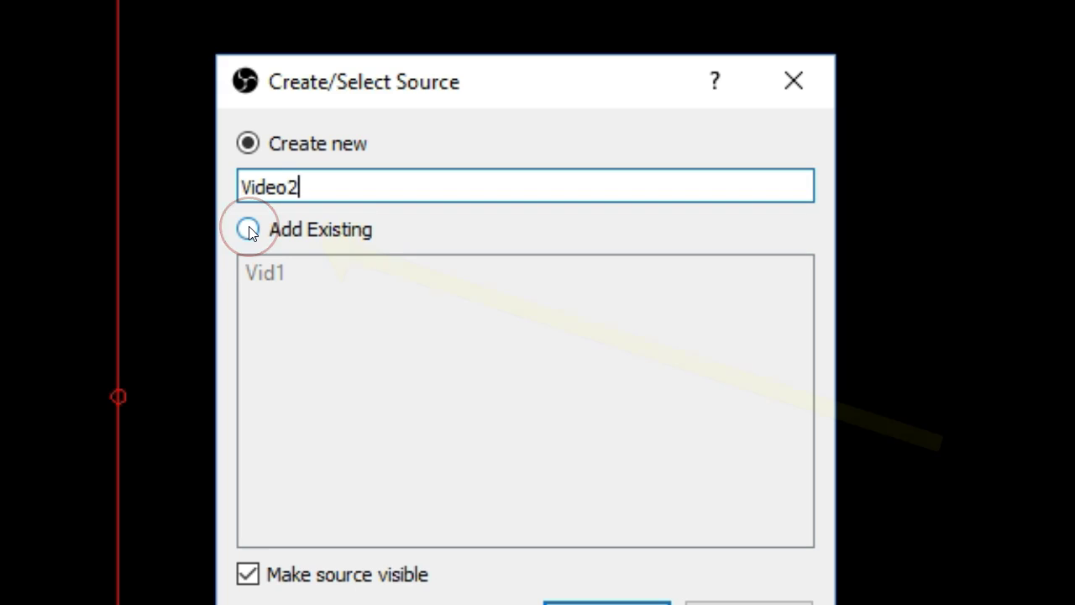
Step: Add the existing Vid1 capture source to the scene instead of creating a new one
{"action": "left_click", "coordinate": [249, 229]}
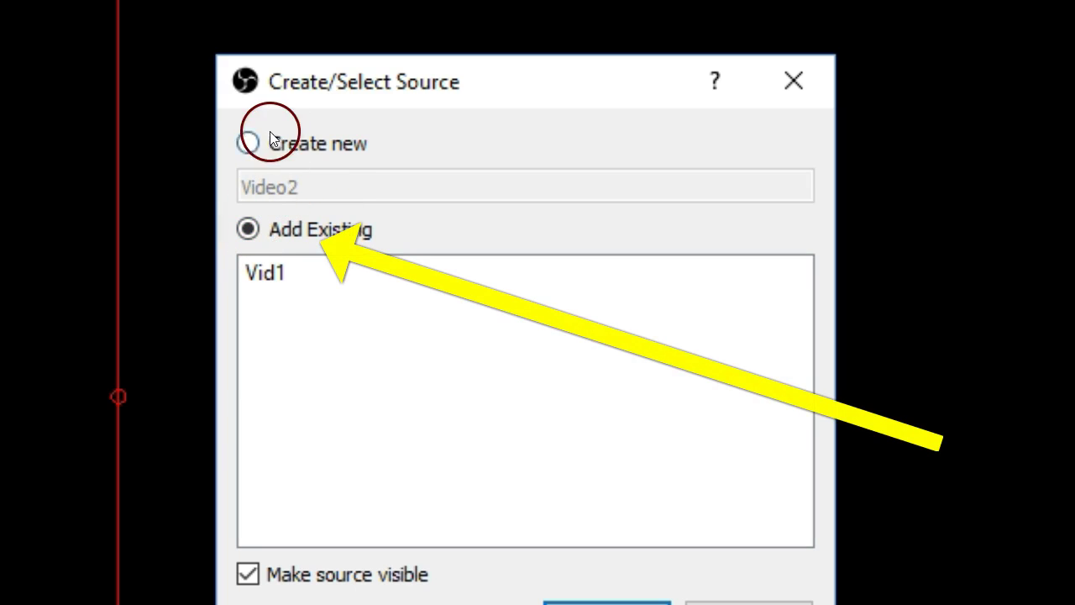
{"action": "left_click", "coordinate": [270, 273]}
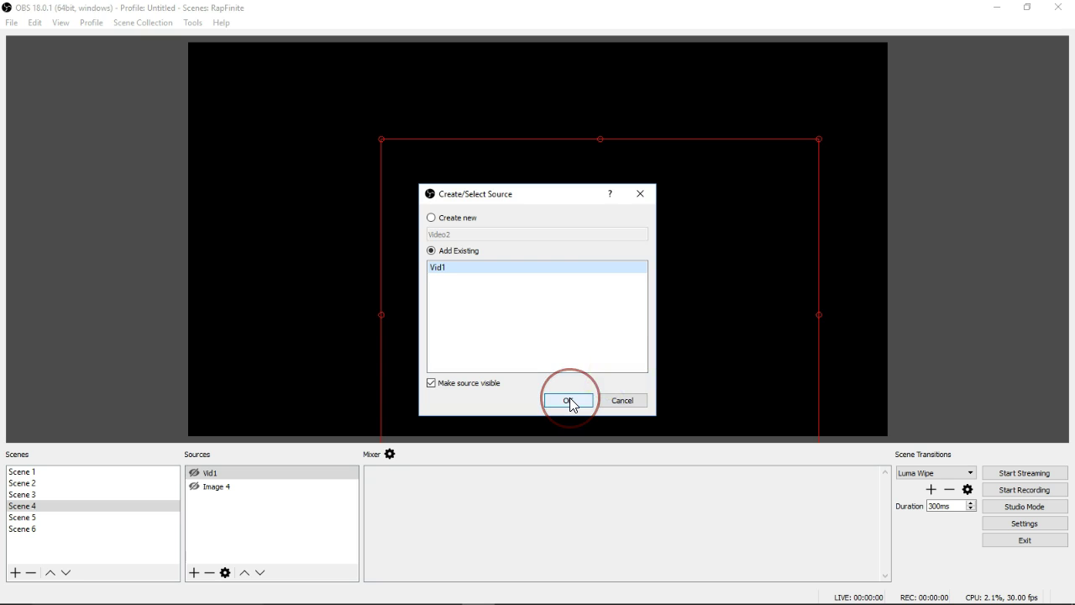
{"action": "left_click", "coordinate": [569, 400]}
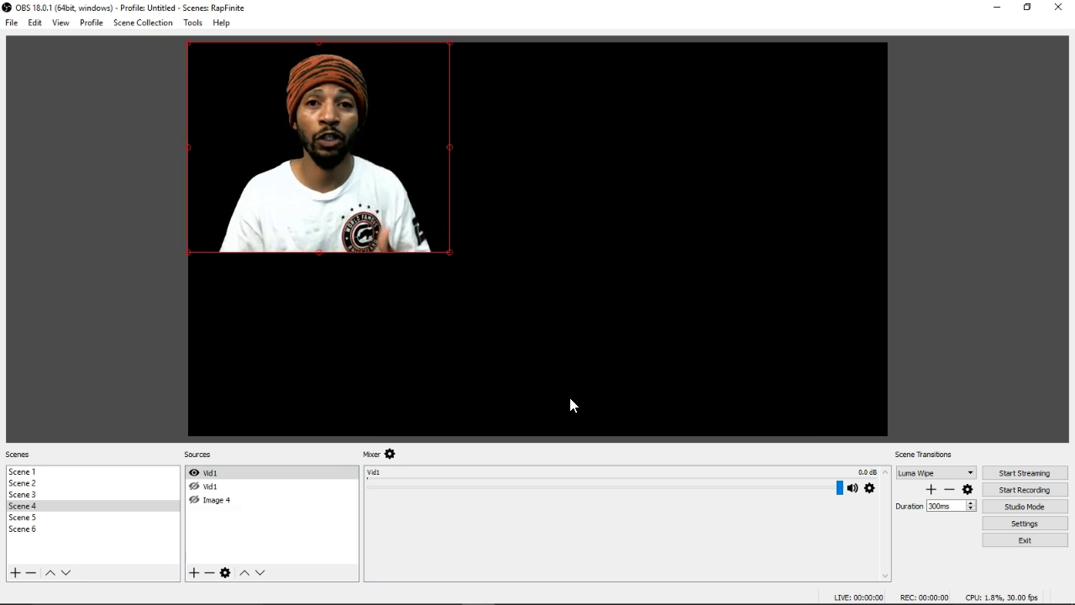
Step: Resize the added Vid1 webcam source and move it near the middle of the canvas
{"action": "left_click_drag", "start_coordinate": [449, 253], "coordinate": [631, 360]}
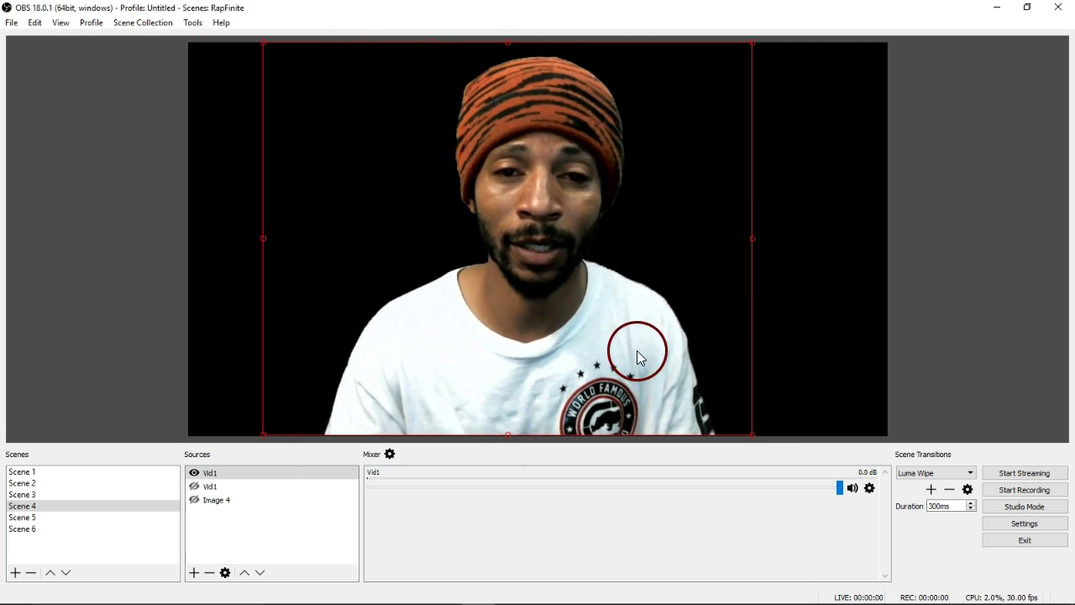
{"action": "left_click_drag", "start_coordinate": [756, 240], "coordinate": [631, 360]}
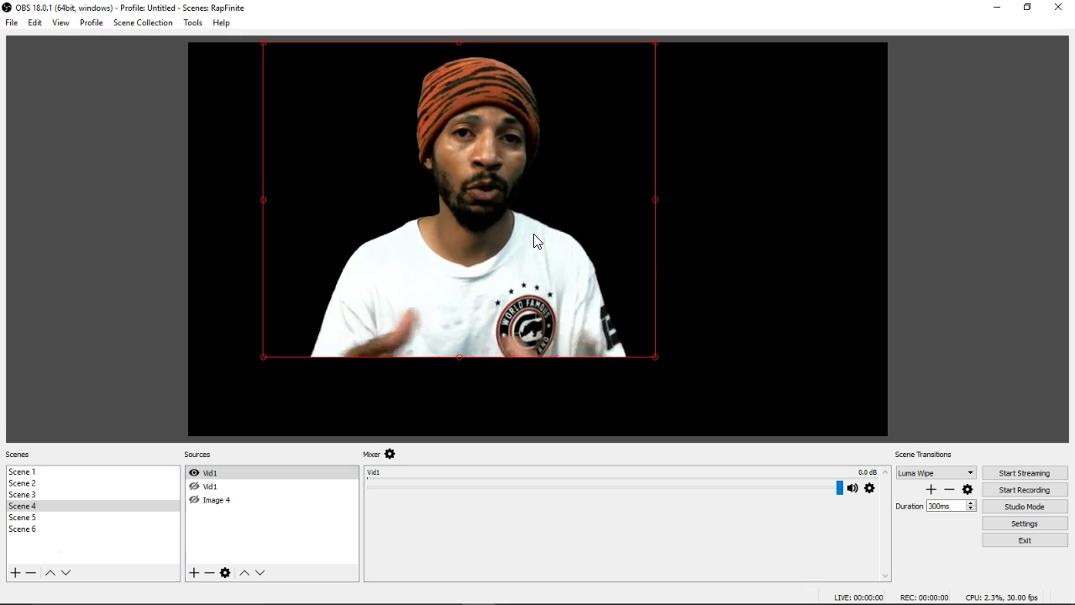
{"action": "left_click_drag", "start_coordinate": [445, 210], "coordinate": [561, 235]}
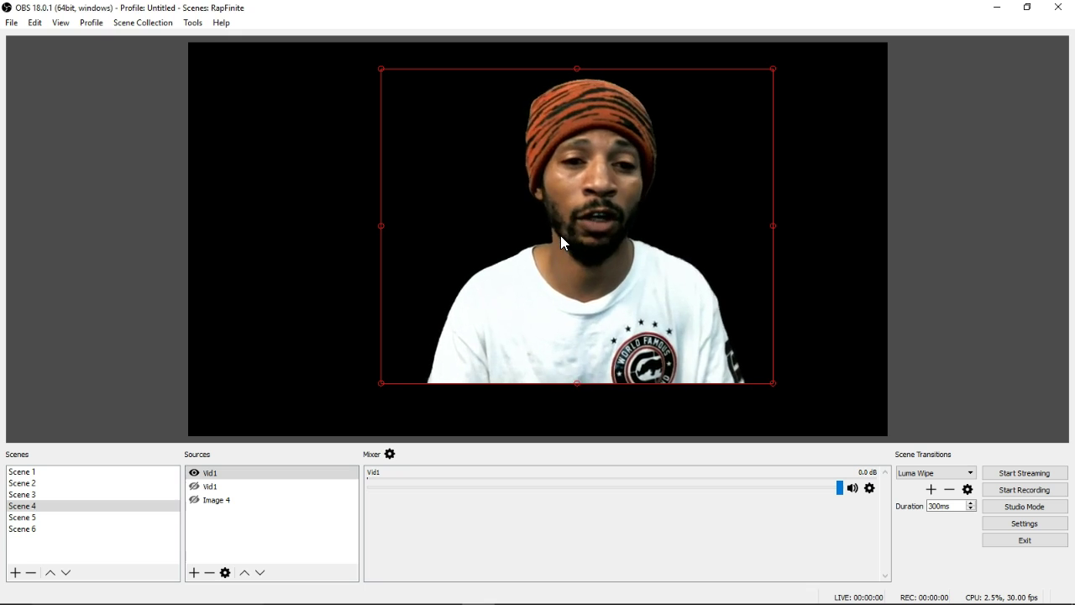
{"action": "left_click", "coordinate": [539, 296]}
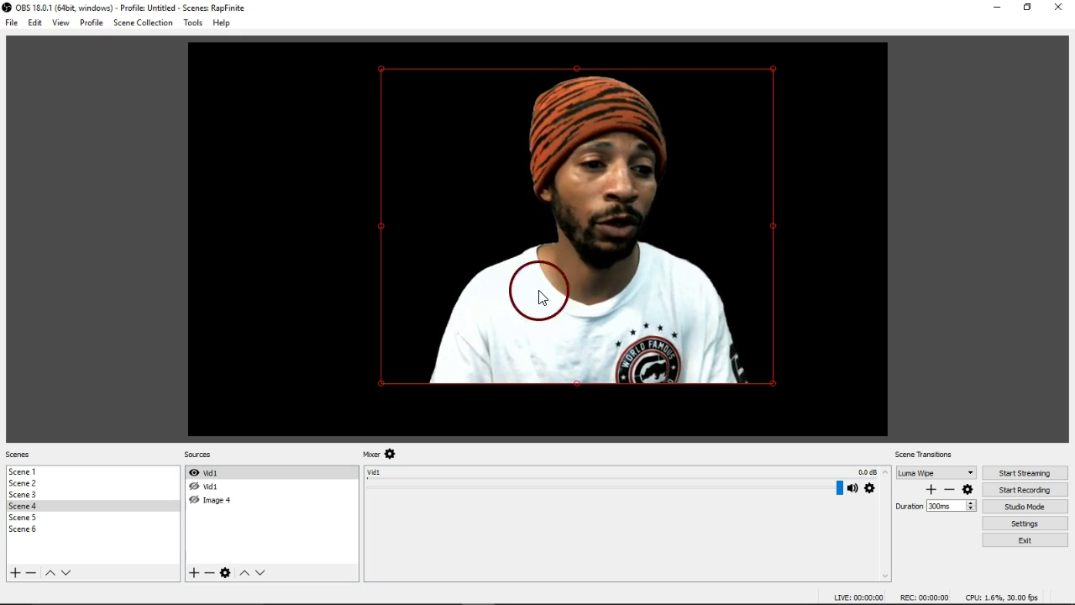
Step: Hide the added upper Vid1 source and remove it from Scene 4, confirming the removal
{"action": "left_click", "coordinate": [195, 474]}
{"action": "right_click", "coordinate": [220, 472]}
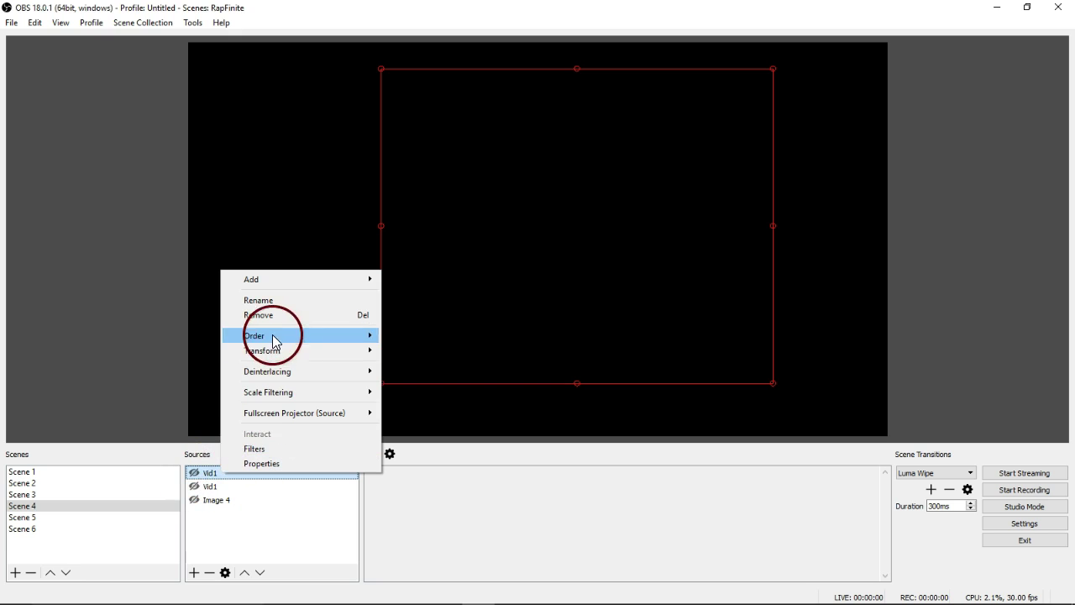
{"action": "left_click", "coordinate": [215, 487]}
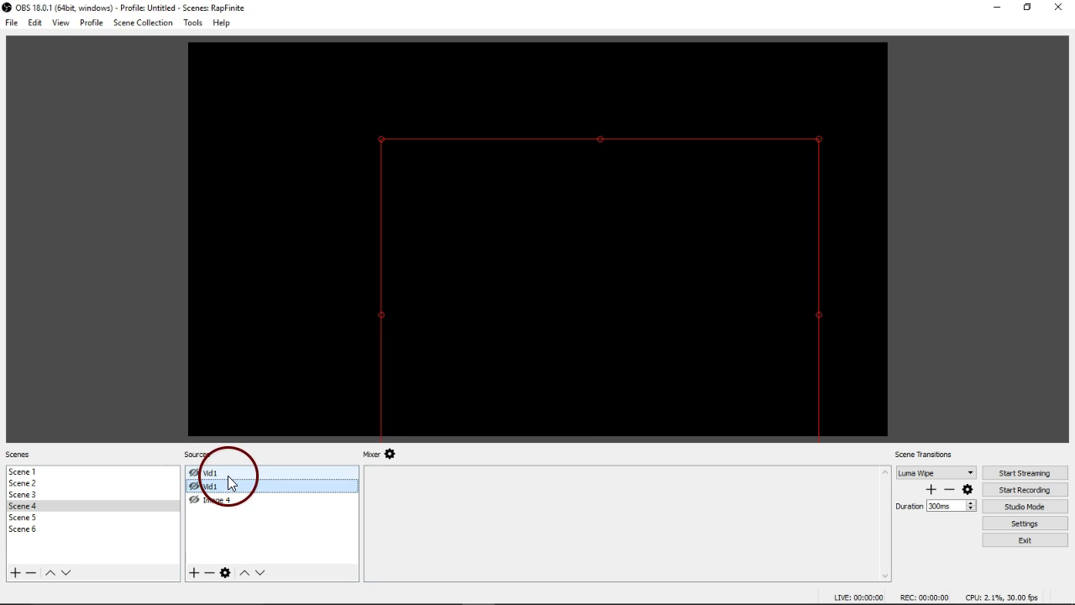
{"action": "left_click", "coordinate": [230, 475]}
{"action": "left_click", "coordinate": [232, 482]}
{"action": "left_click", "coordinate": [234, 474]}
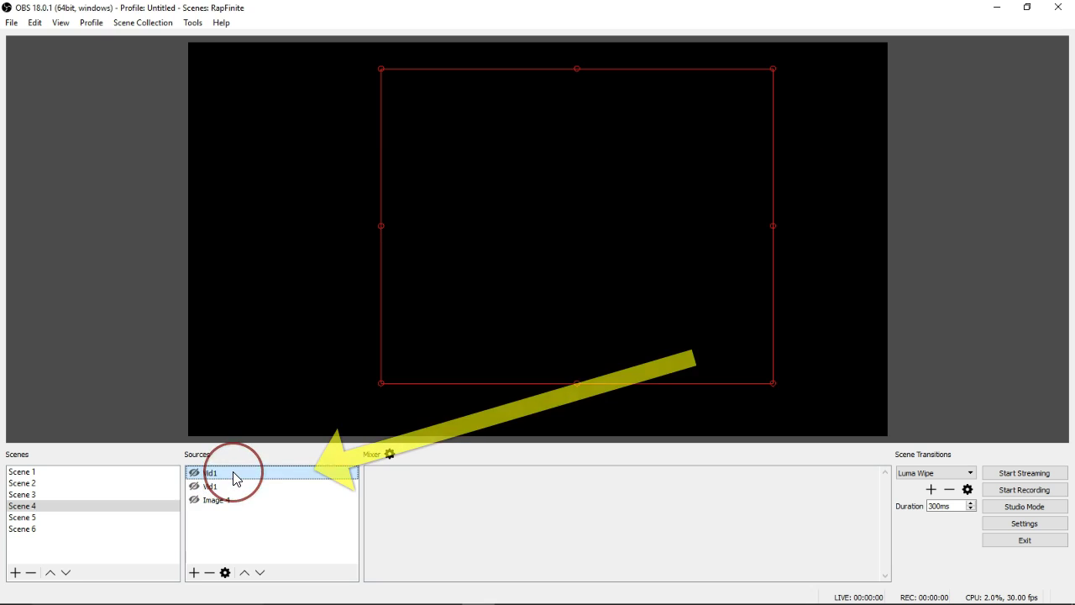
{"action": "right_click", "coordinate": [233, 475]}
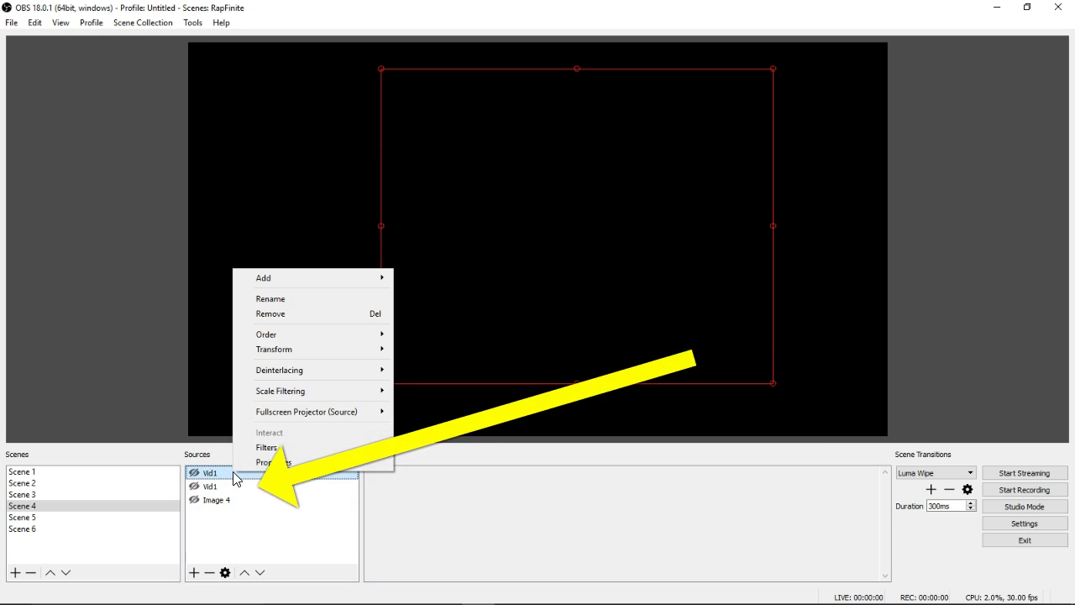
{"action": "left_click", "coordinate": [294, 314]}
{"action": "left_click", "coordinate": [544, 327]}
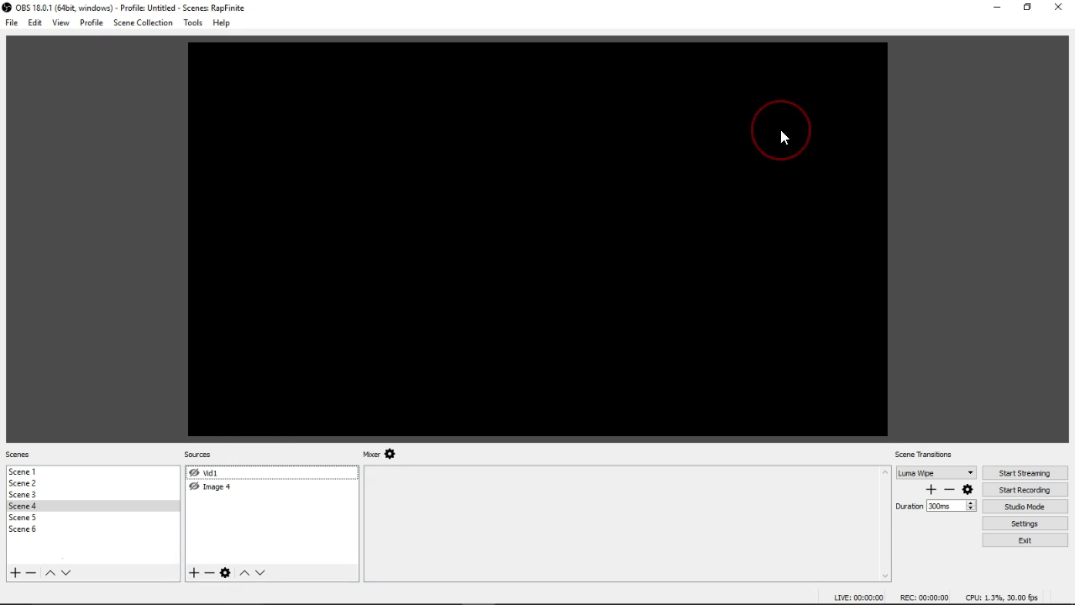
Step: Start adding a new Image source to Scene 4
{"action": "left_click", "coordinate": [194, 572]}
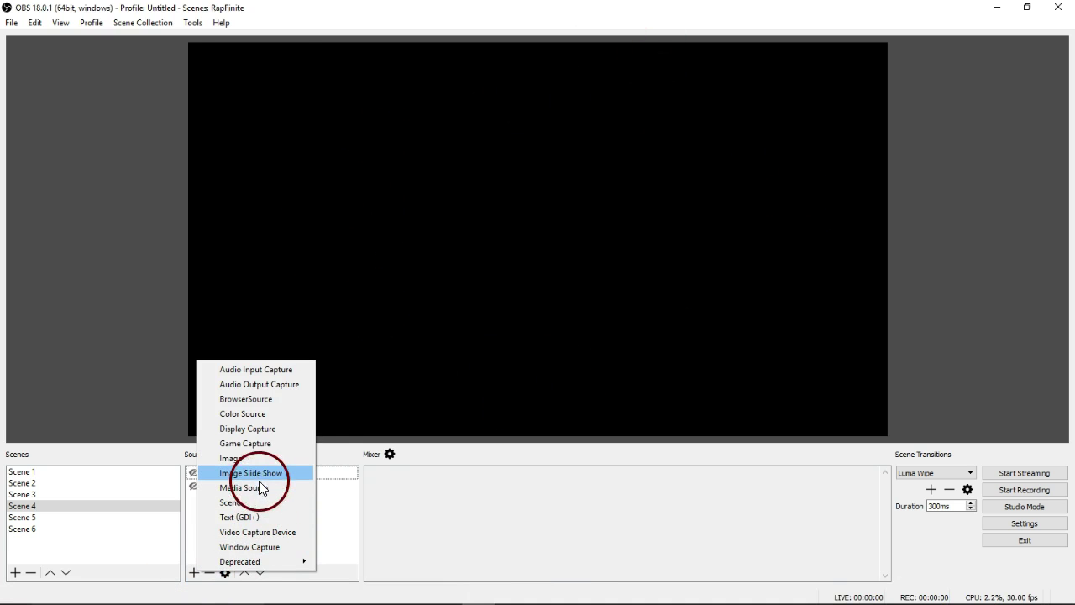
{"action": "left_click", "coordinate": [257, 459]}
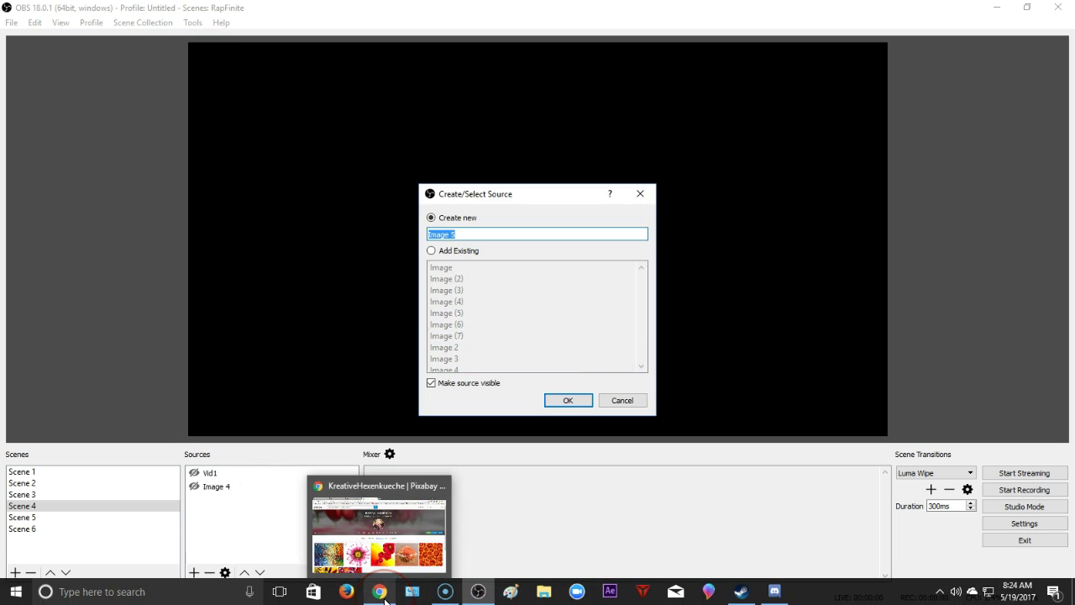
Step: Switch to Chrome, go to the Pixabay home page and search all images for "technology"
{"action": "left_click", "coordinate": [384, 602]}
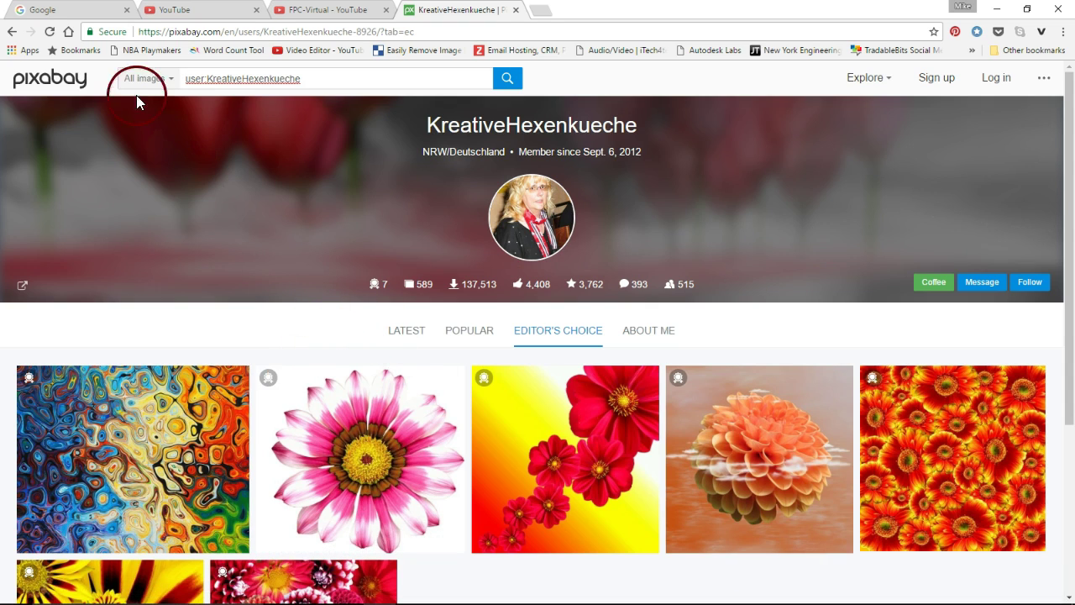
{"action": "left_click", "coordinate": [56, 79]}
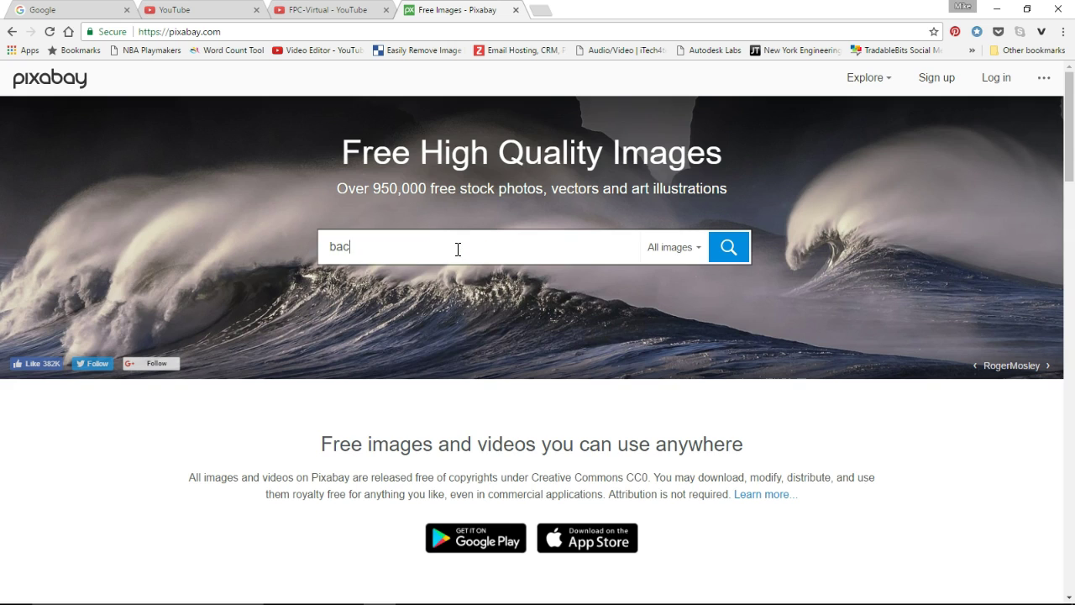
{"action": "type", "text": "kground"}
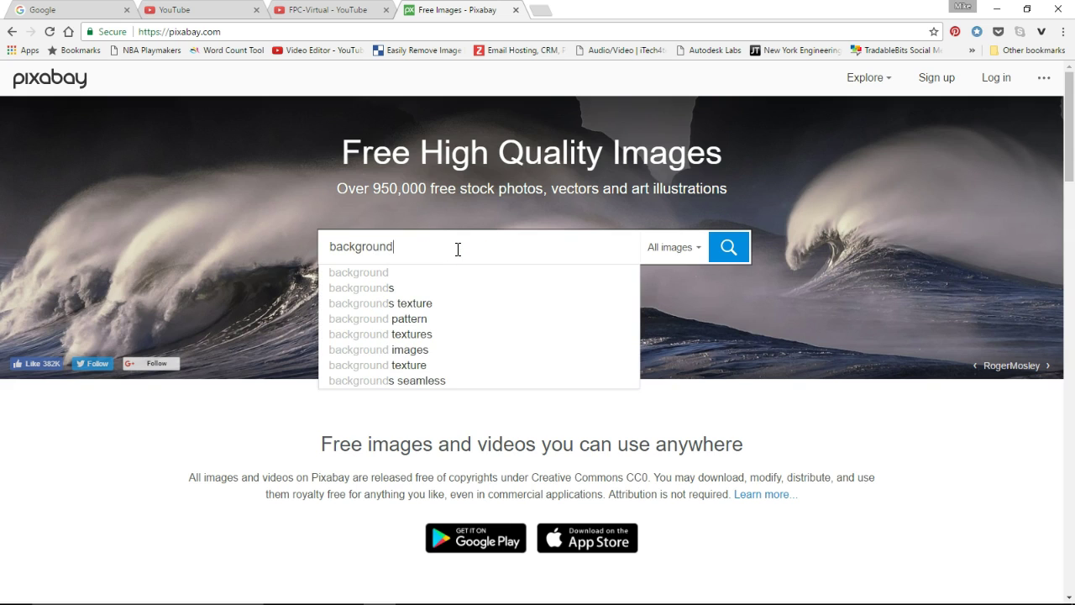
{"action": "key", "text": "BackSpace"}
{"action": "key", "text": "BackSpace"}
{"action": "key", "text": "BackSpace"}
{"action": "key", "text": "BackSpace"}
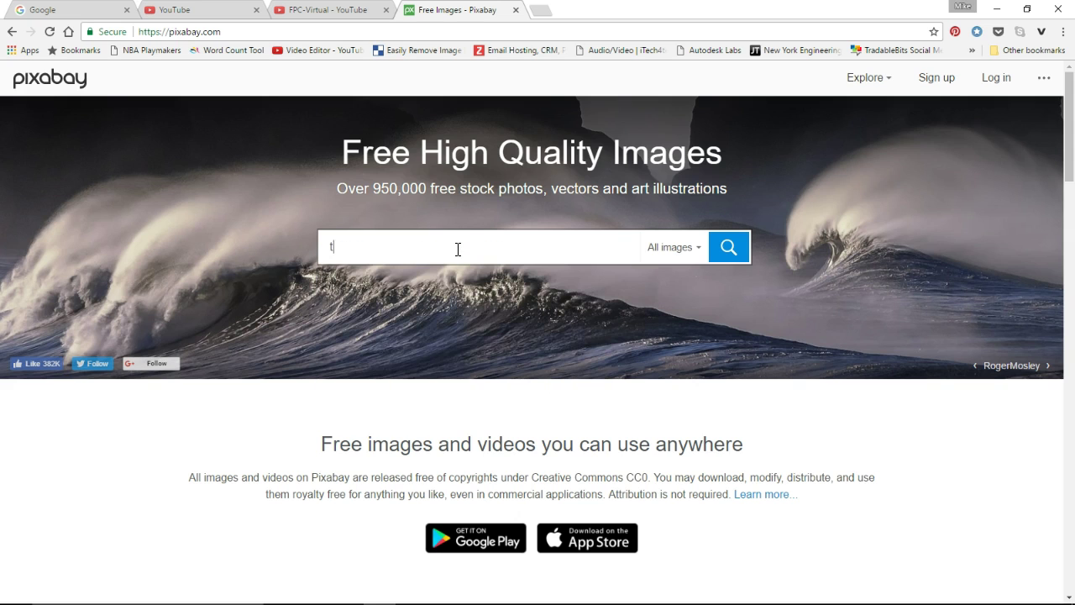
{"action": "type", "text": "technology"}
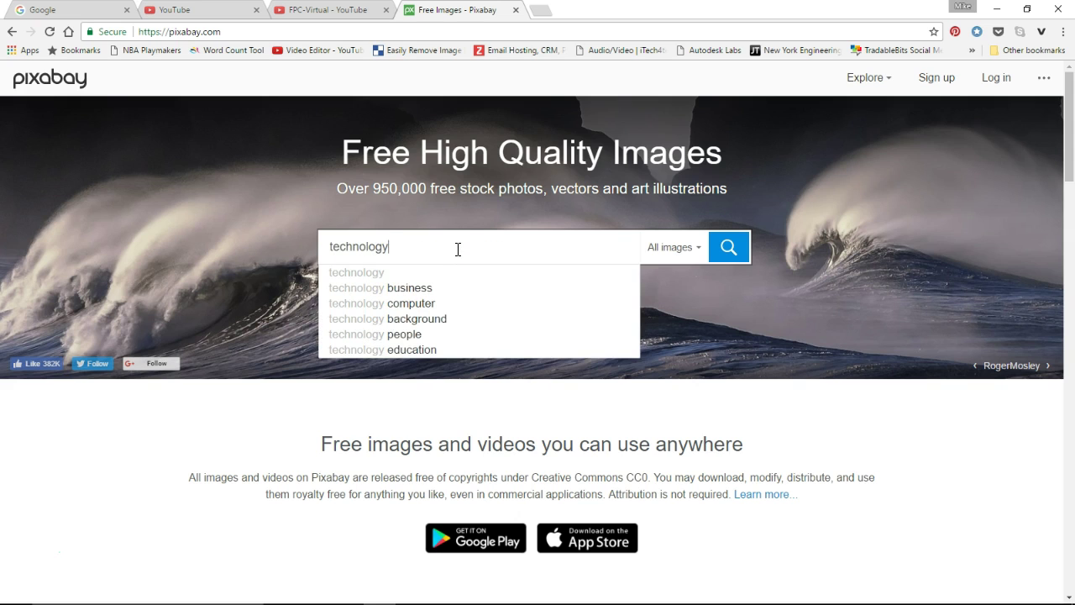
{"action": "key", "text": "Return"}
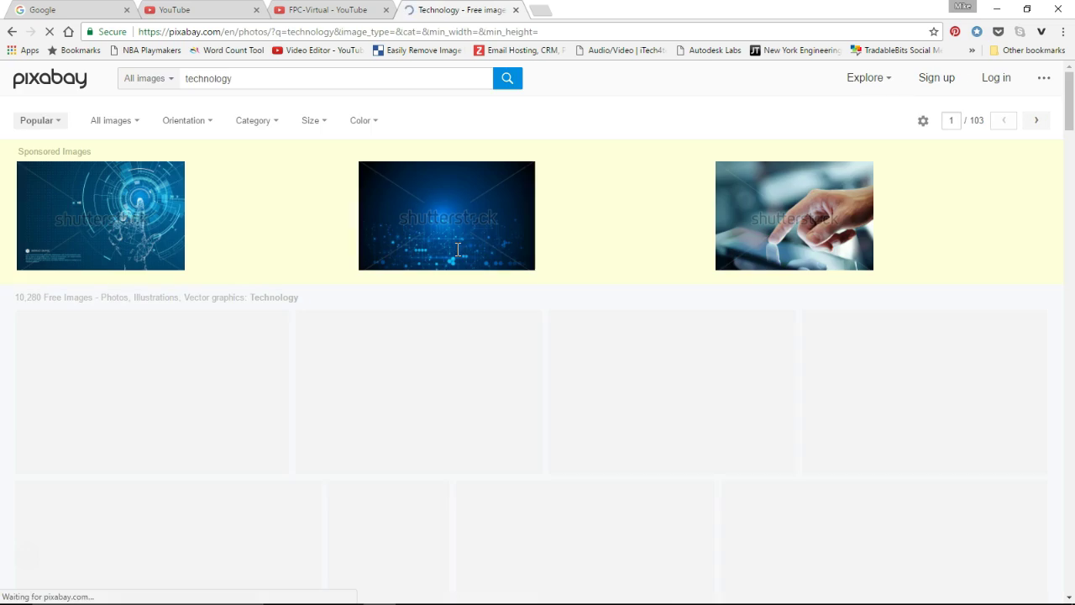
Step: Browse the technology search results and open the image of the girl photographer in front of a circuit board and lens
{"action": "scroll", "coordinate": [504, 416], "scroll_direction": "down", "scroll_amount": 7}
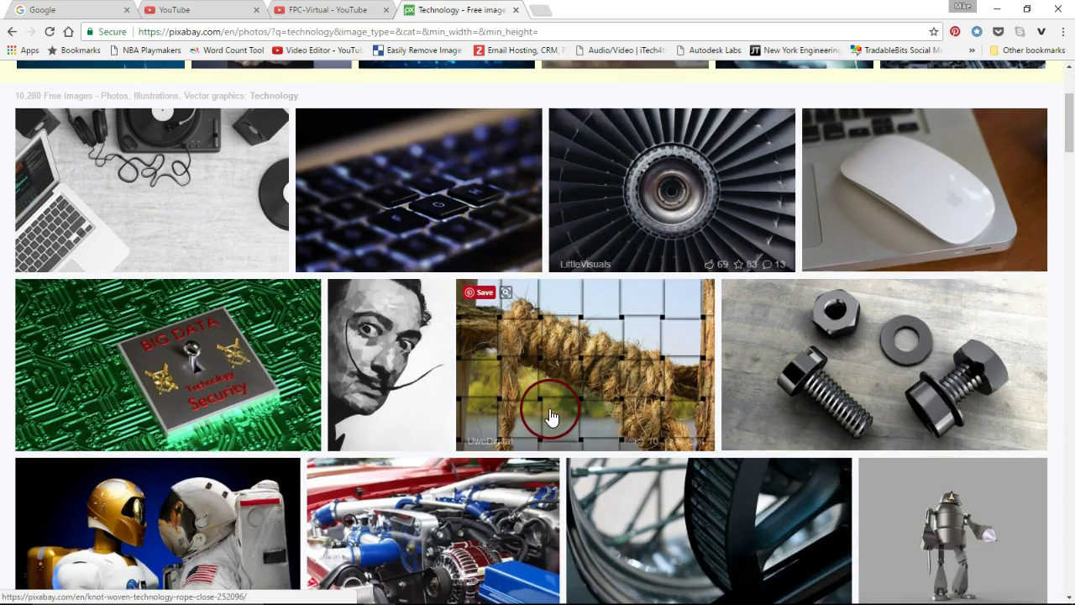
{"action": "scroll", "coordinate": [546, 391], "scroll_direction": "down", "scroll_amount": 2}
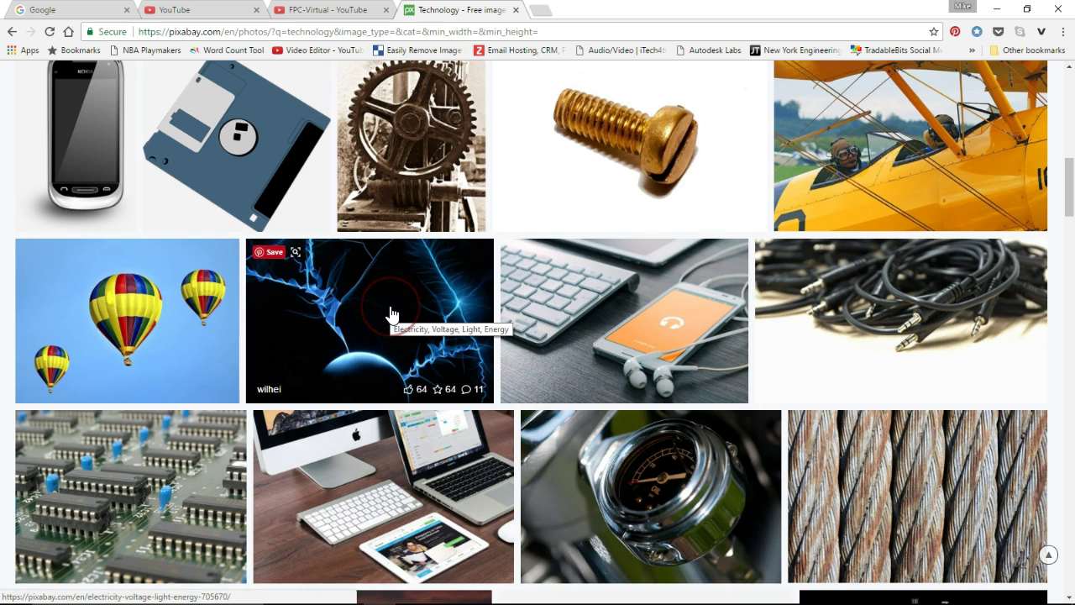
{"action": "scroll", "coordinate": [444, 321], "scroll_direction": "down", "scroll_amount": 2}
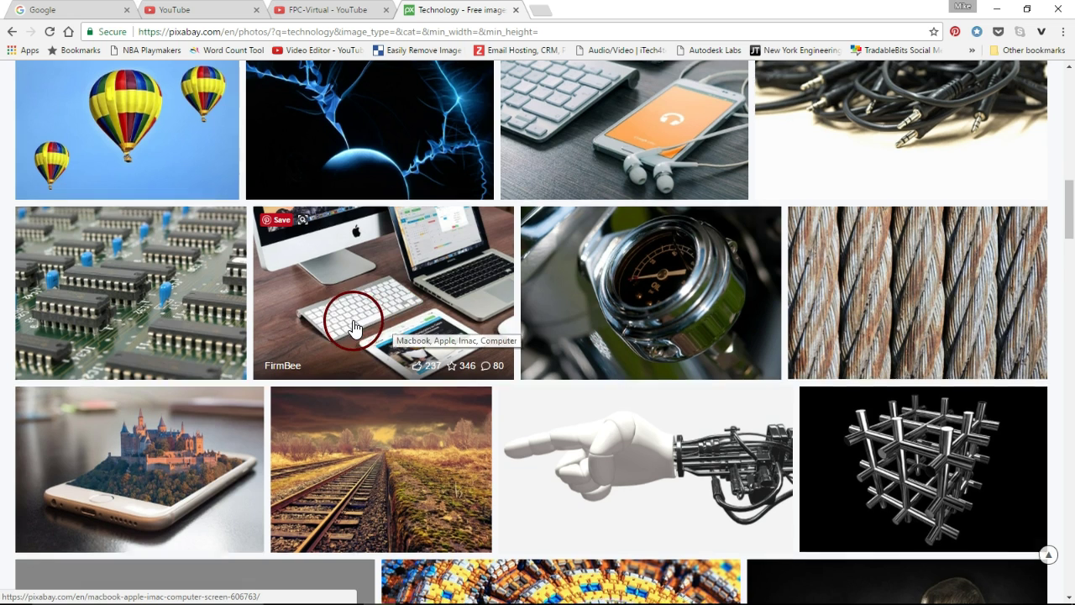
{"action": "scroll", "coordinate": [356, 328], "scroll_direction": "down", "scroll_amount": 3}
{"action": "scroll", "coordinate": [355, 328], "scroll_direction": "down", "scroll_amount": 3}
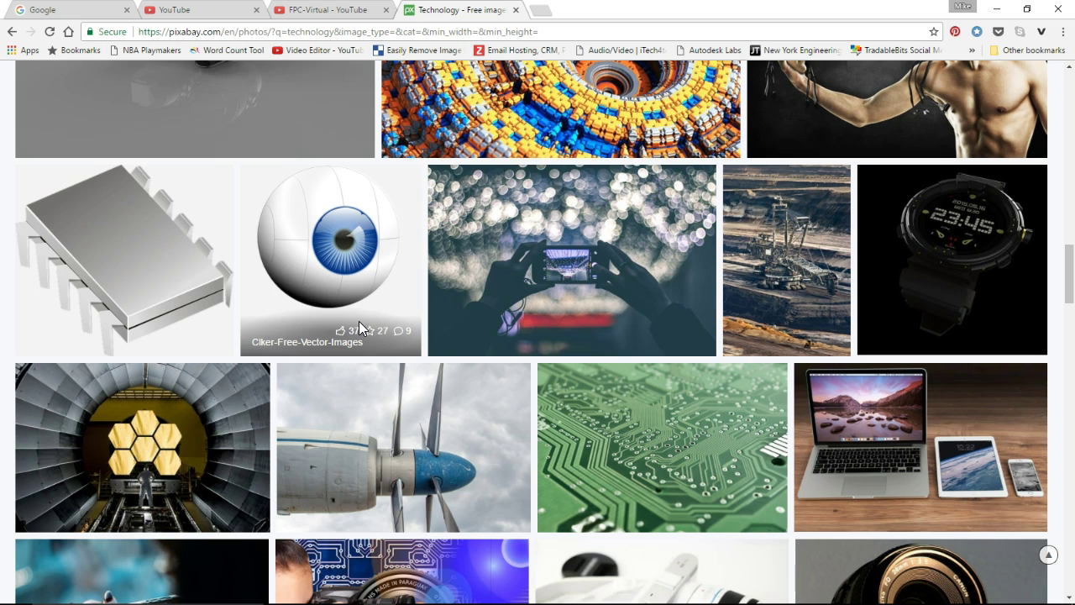
{"action": "scroll", "coordinate": [358, 327], "scroll_direction": "down", "scroll_amount": 3}
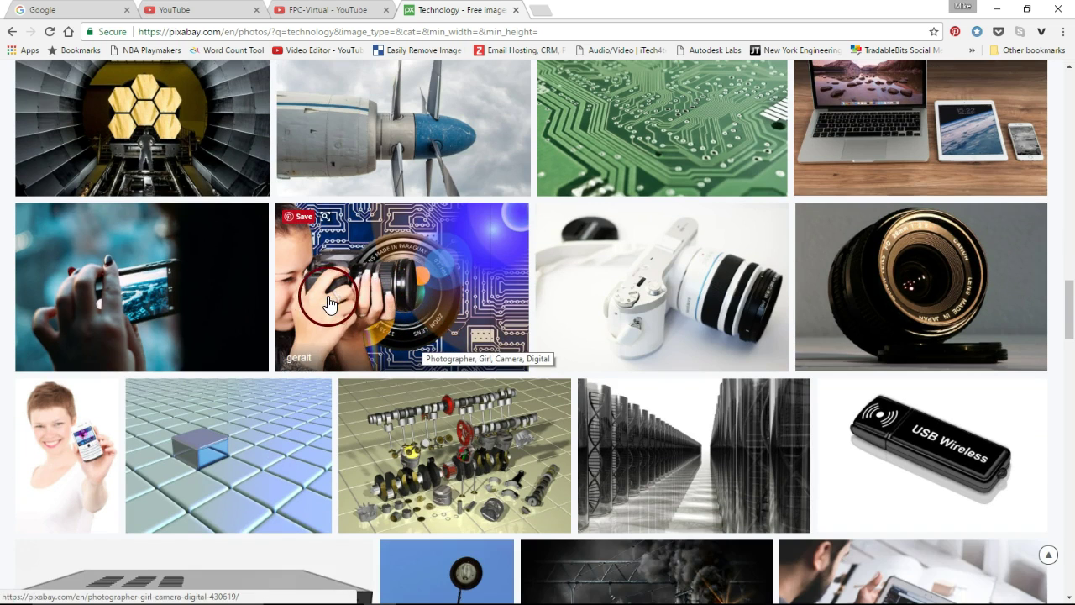
{"action": "left_click", "coordinate": [355, 304]}
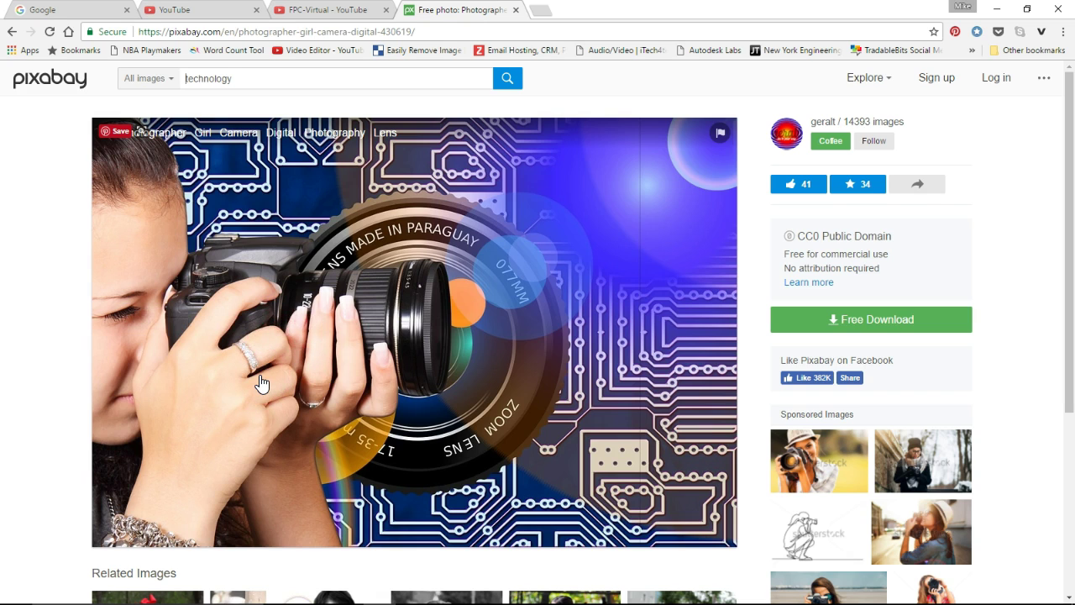
Step: Look over the photographer image's page and return to the technology search results
{"action": "scroll", "coordinate": [364, 377], "scroll_direction": "down", "scroll_amount": 3}
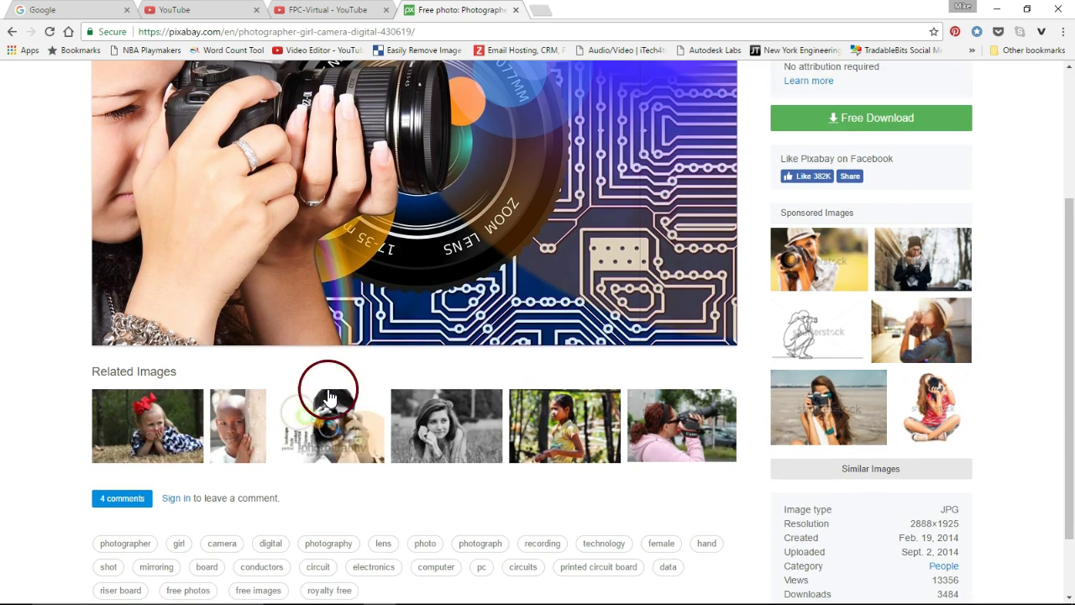
{"action": "scroll", "coordinate": [324, 384], "scroll_direction": "up", "scroll_amount": 3}
{"action": "left_click", "coordinate": [12, 32]}
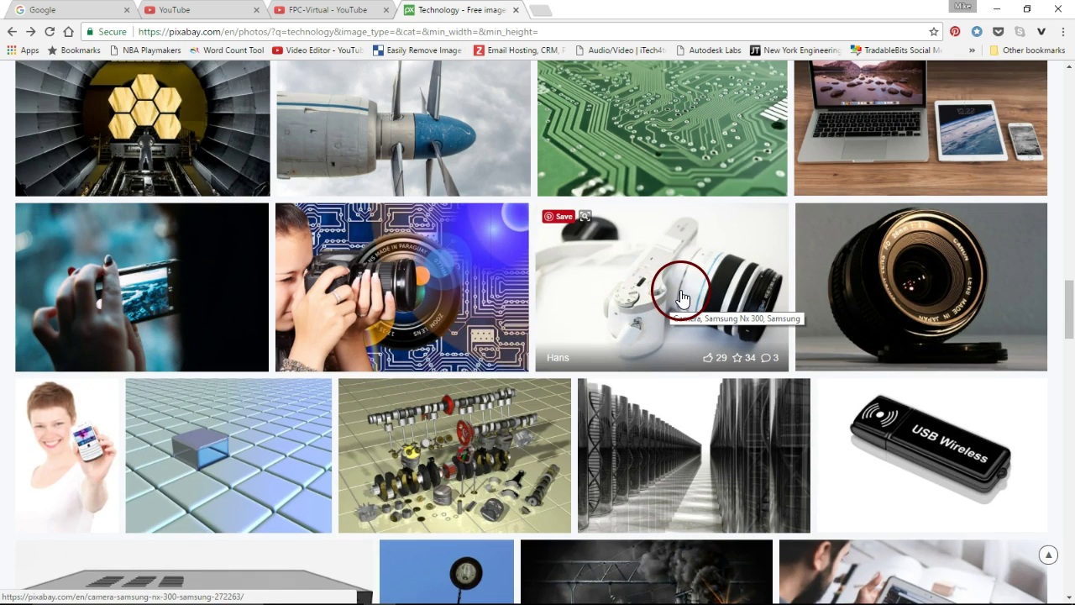
Step: Look through more technology results and open the blue electricity image with the glowing sphere
{"action": "scroll", "coordinate": [593, 345], "scroll_direction": "down", "scroll_amount": 2}
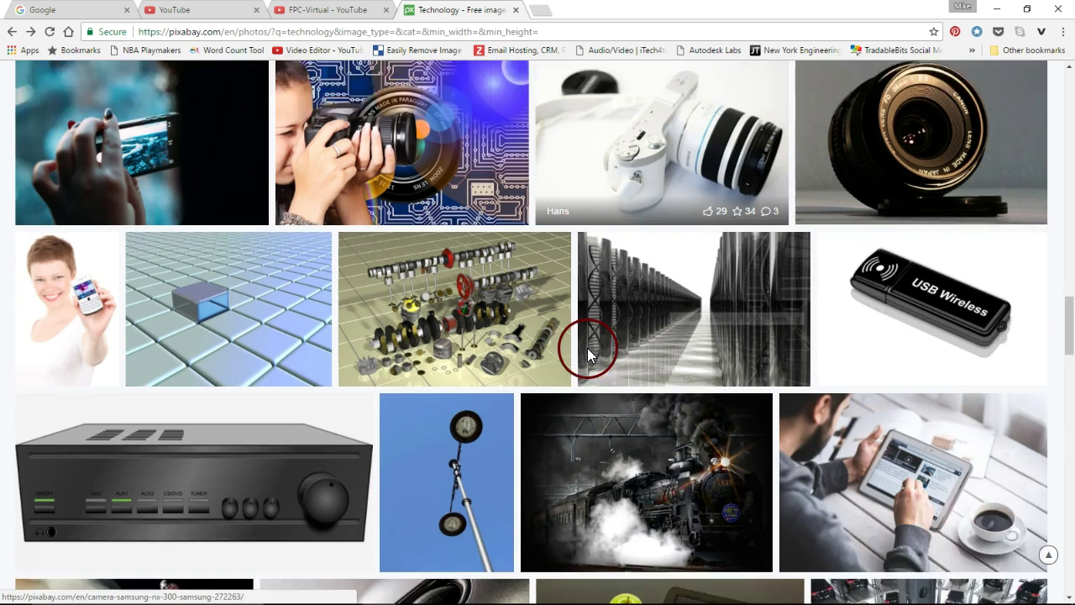
{"action": "scroll", "coordinate": [594, 379], "scroll_direction": "down", "scroll_amount": 2}
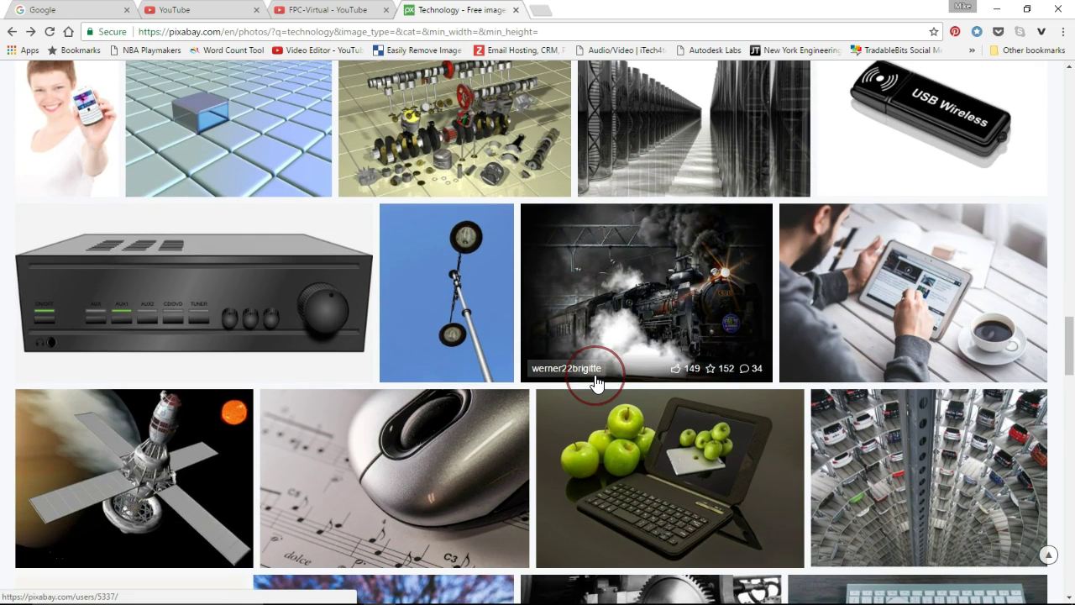
{"action": "left_click", "coordinate": [651, 285]}
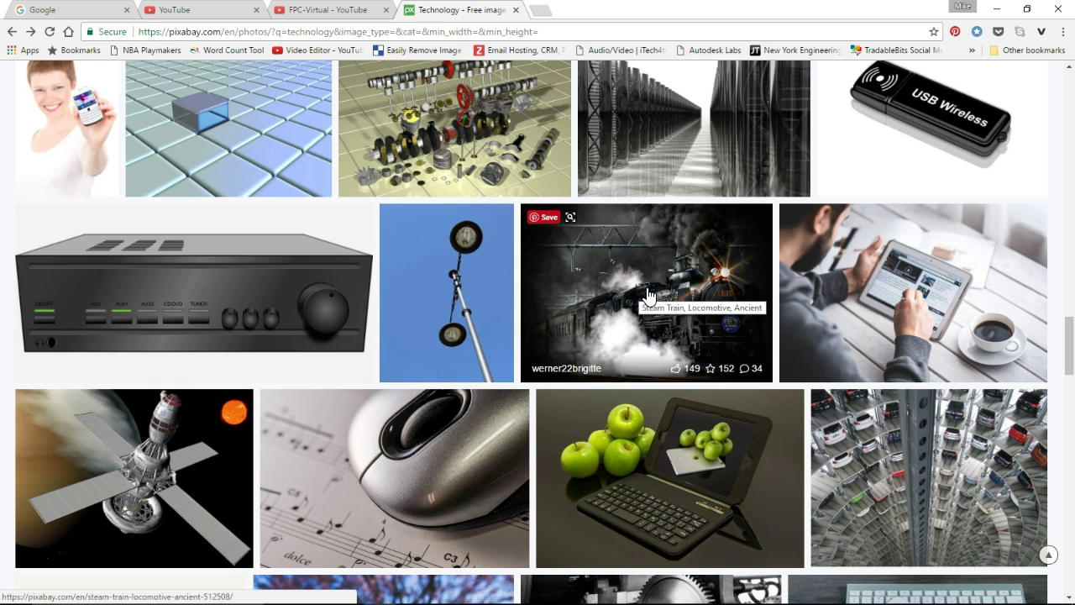
{"action": "scroll", "coordinate": [649, 295], "scroll_direction": "down", "scroll_amount": 5}
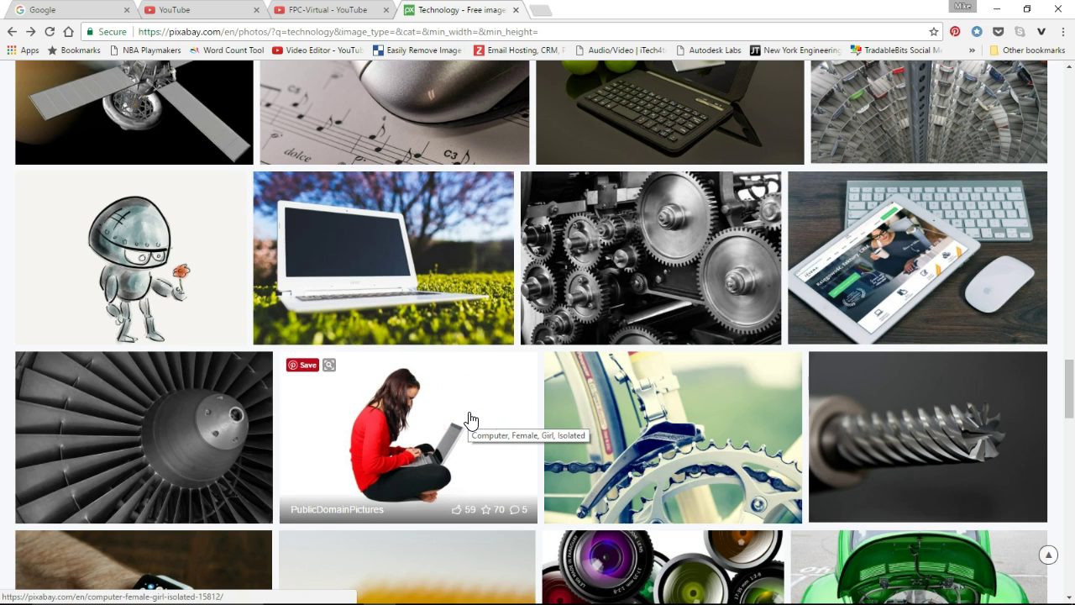
{"action": "scroll", "coordinate": [470, 419], "scroll_direction": "down", "scroll_amount": 8}
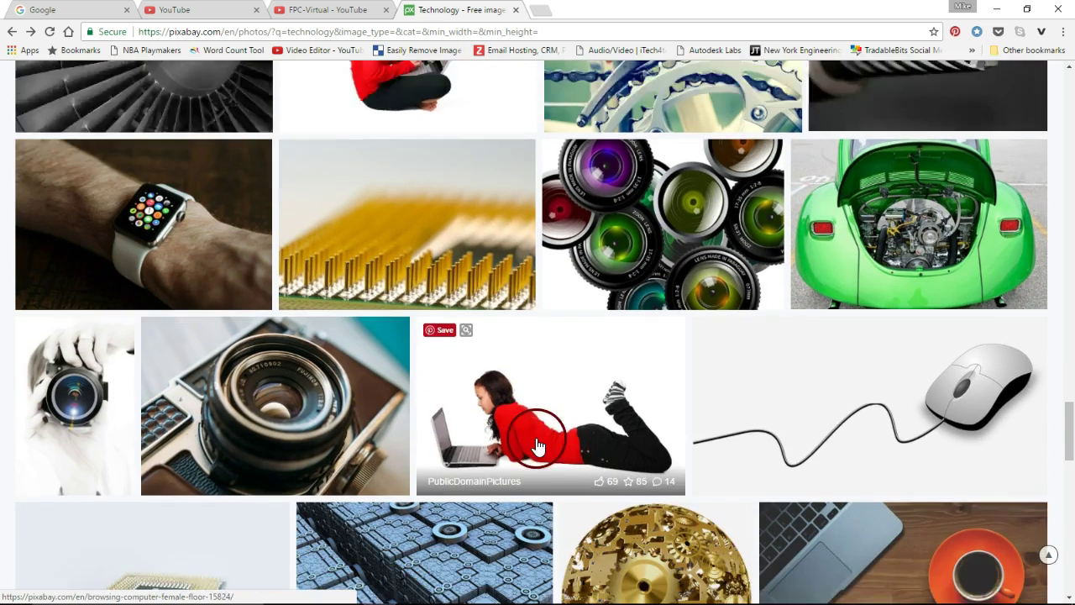
{"action": "scroll", "coordinate": [529, 448], "scroll_direction": "down", "scroll_amount": 11}
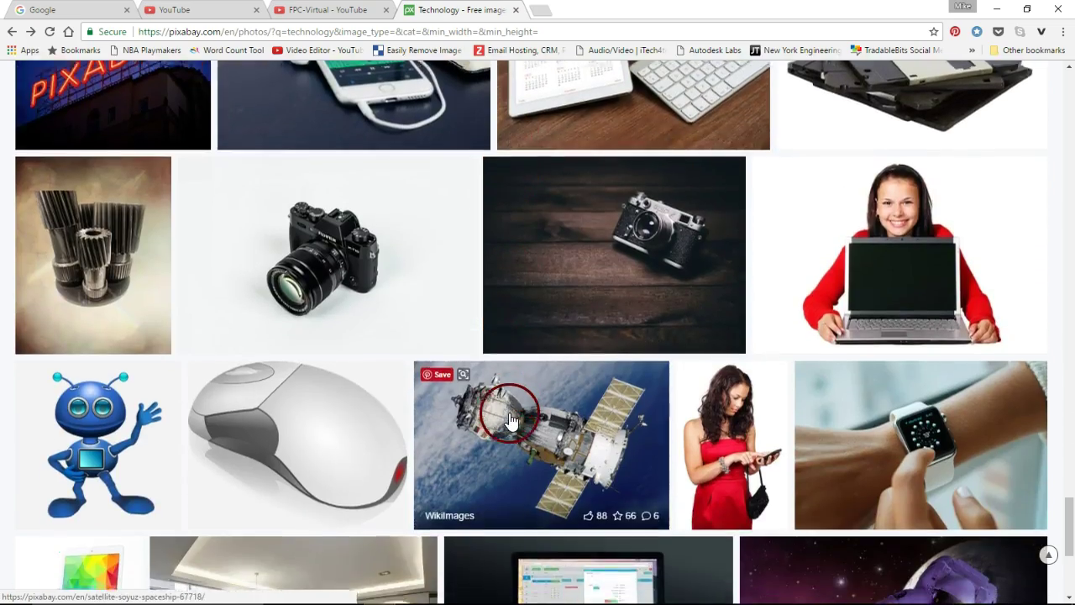
{"action": "scroll", "coordinate": [510, 420], "scroll_direction": "up", "scroll_amount": 15}
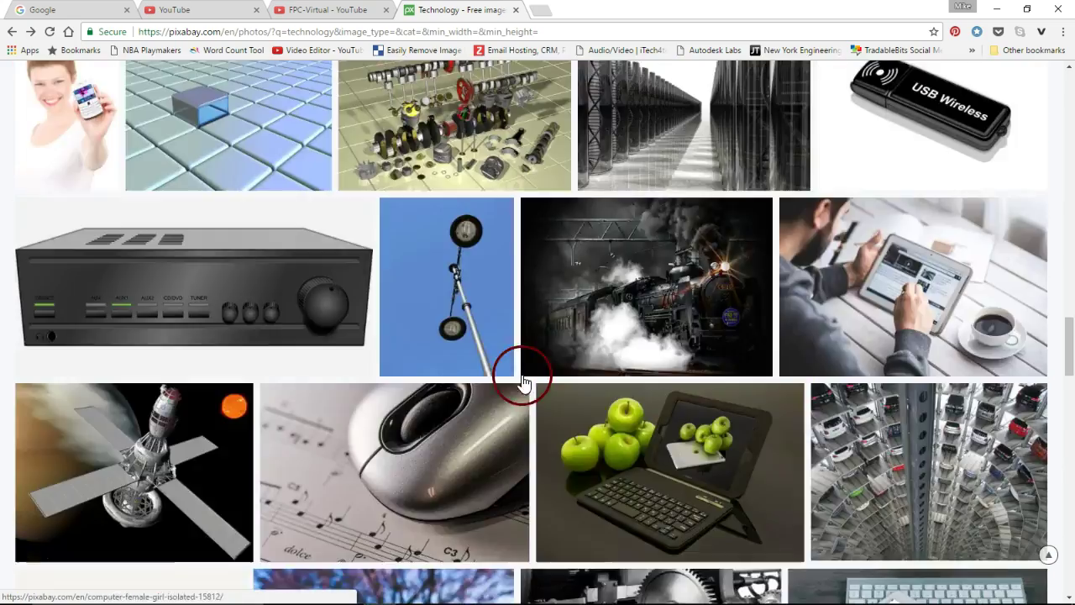
{"action": "scroll", "coordinate": [501, 409], "scroll_direction": "up", "scroll_amount": 10}
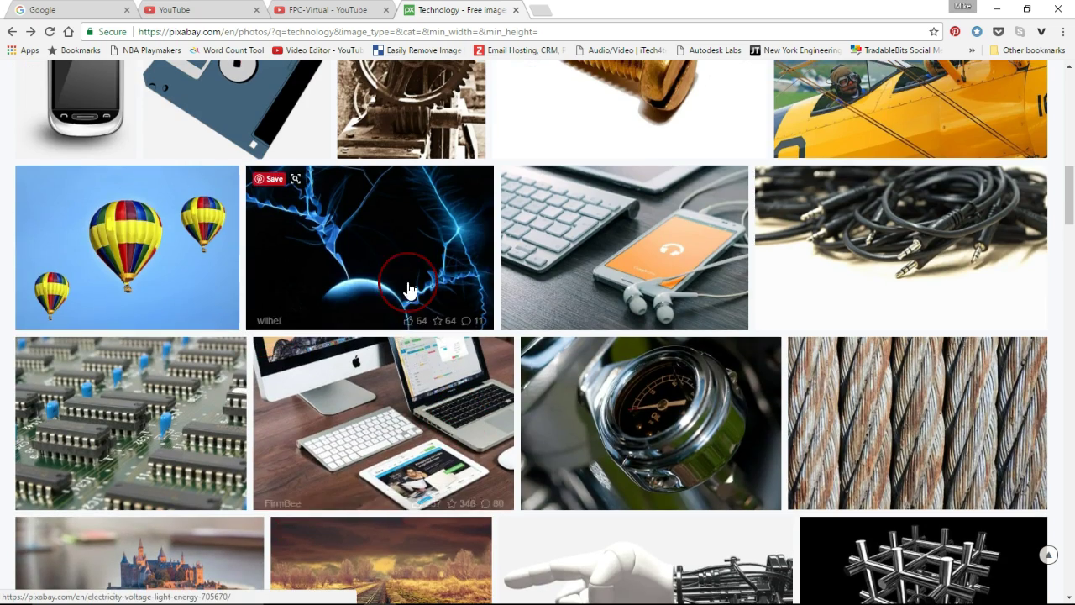
{"action": "left_click", "coordinate": [402, 253]}
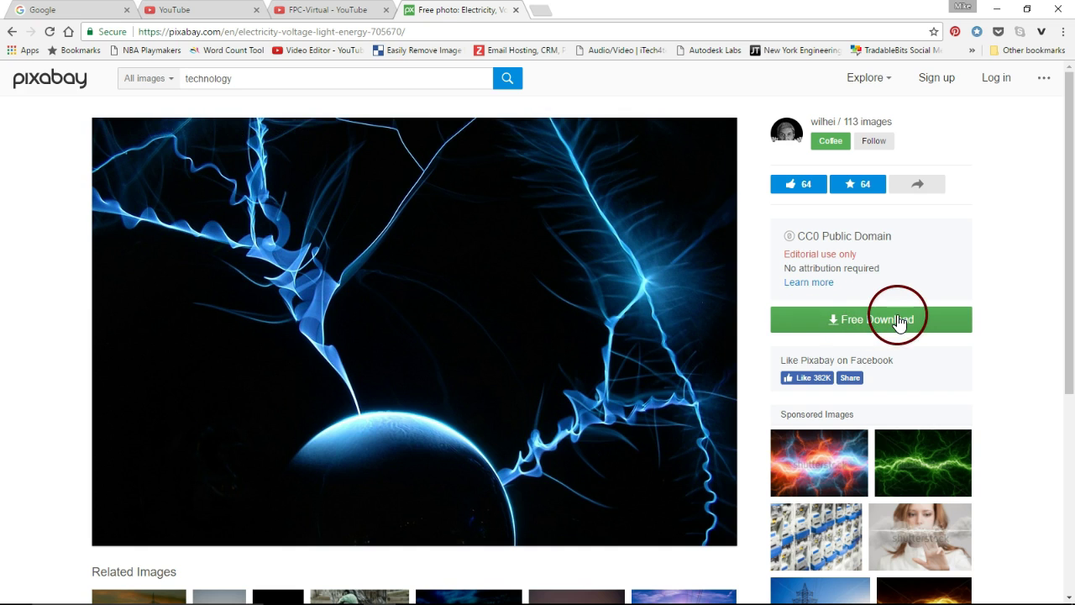
Step: Start saving the displayed electricity image as a file
{"action": "right_click", "coordinate": [490, 274]}
{"action": "left_click", "coordinate": [550, 314]}
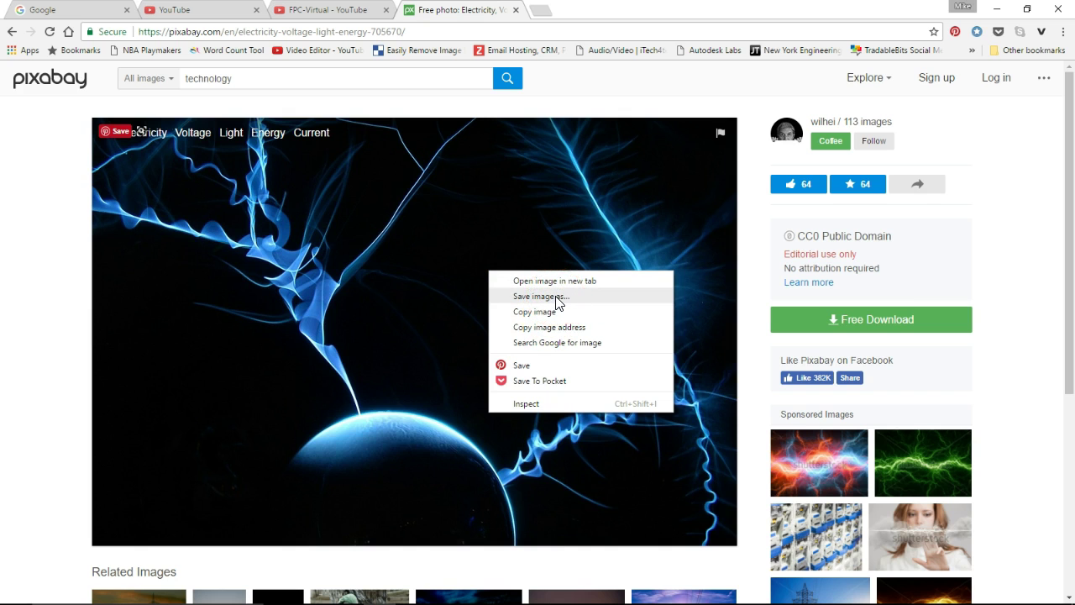
{"action": "left_click", "coordinate": [555, 298]}
Step: Examine the electricity image's licence notes, including "Editorial use only" and "No attribution required", and its page details
{"action": "left_click", "coordinate": [946, 277]}
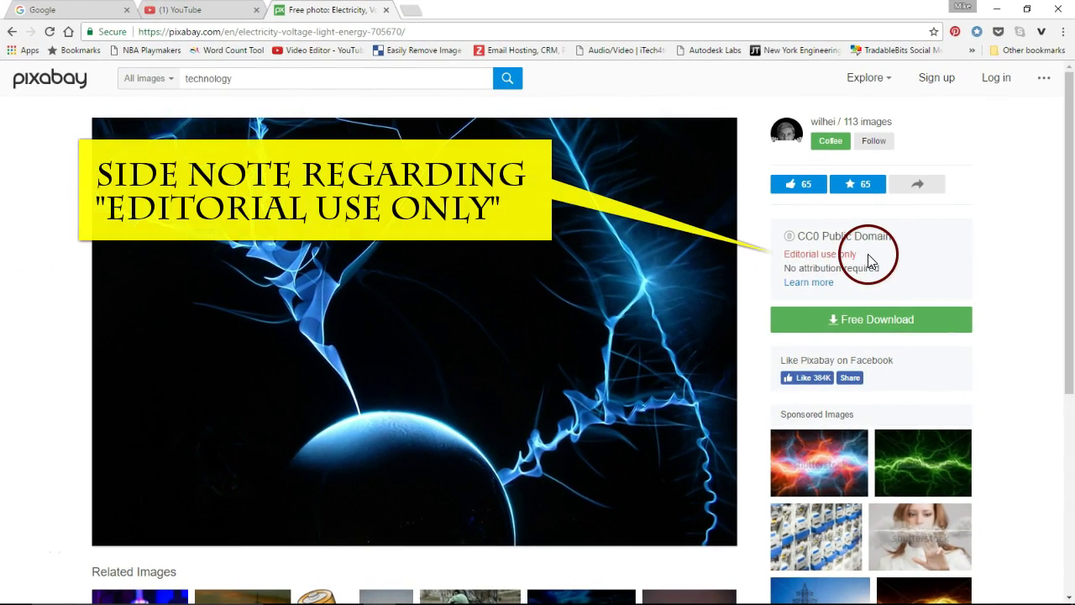
{"action": "left_click_drag", "start_coordinate": [868, 256], "coordinate": [894, 268]}
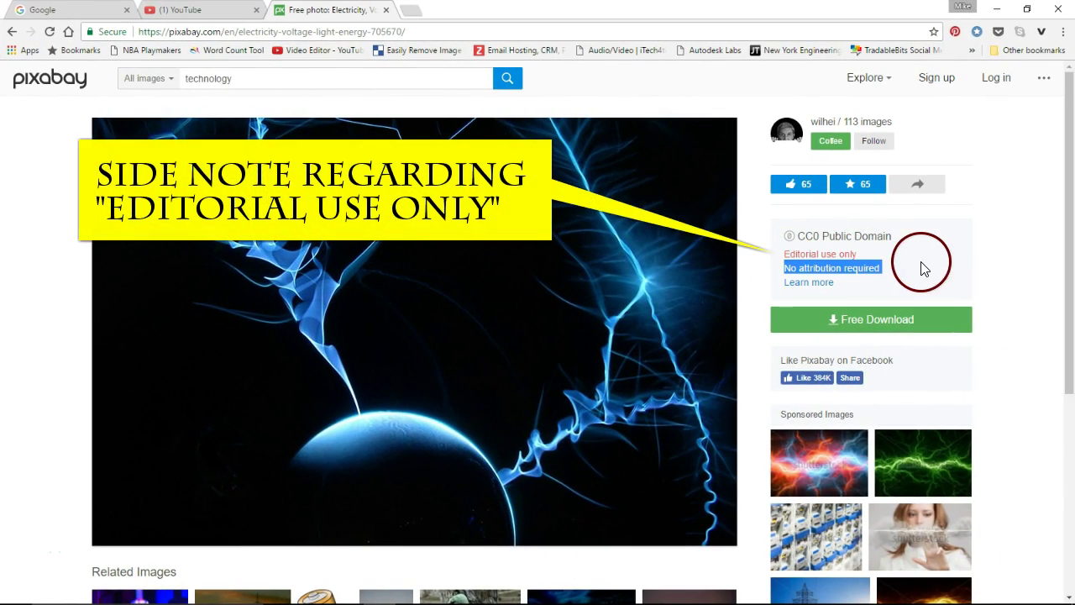
{"action": "left_click", "coordinate": [922, 270]}
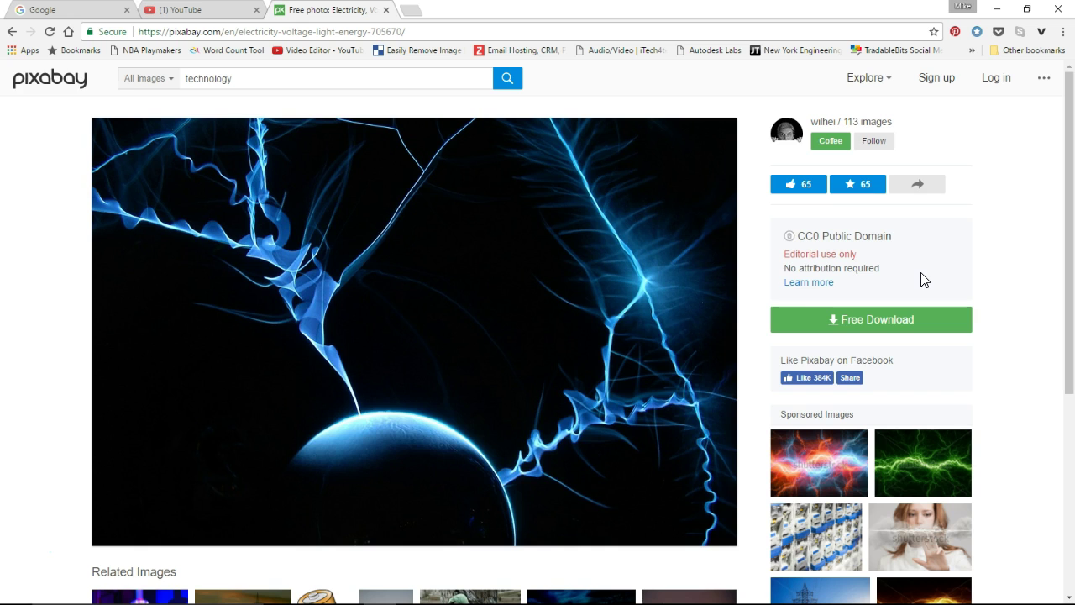
{"action": "left_click", "coordinate": [786, 258]}
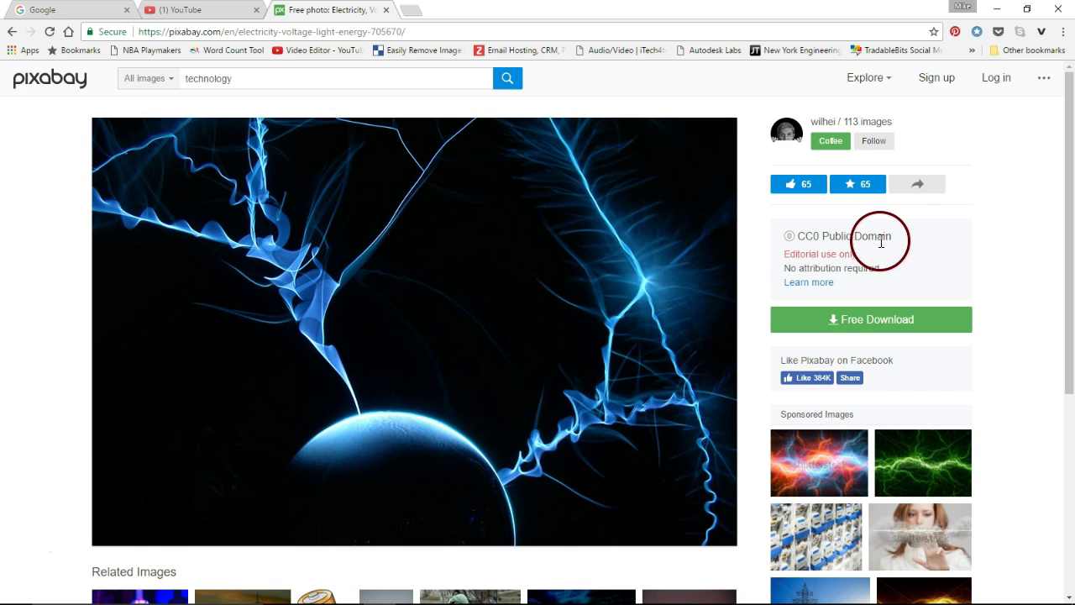
{"action": "mouse_move", "coordinate": [552, 421]}
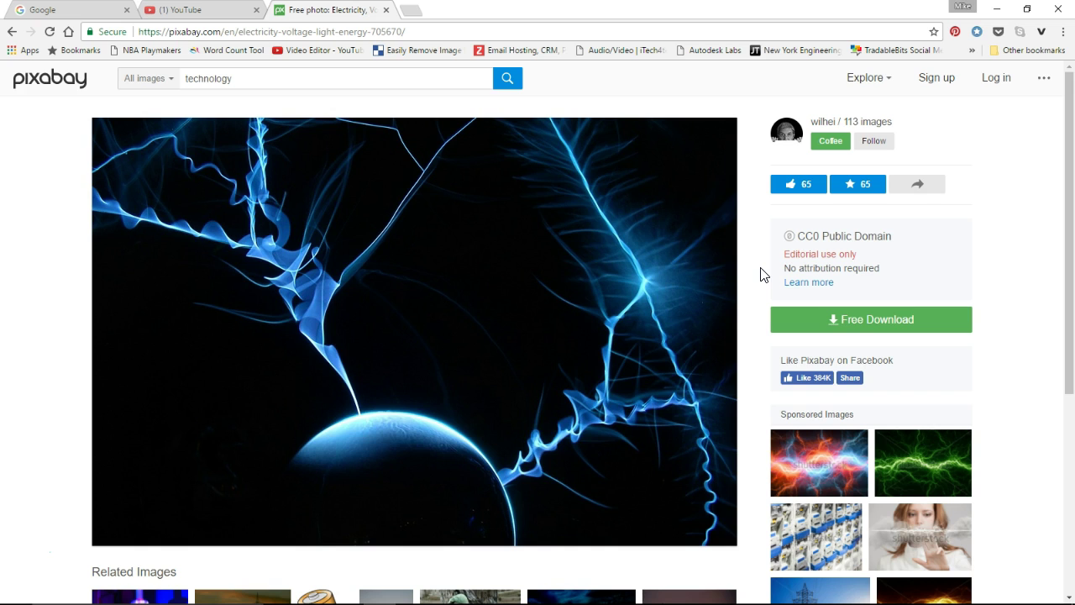
{"action": "left_click", "coordinate": [626, 370]}
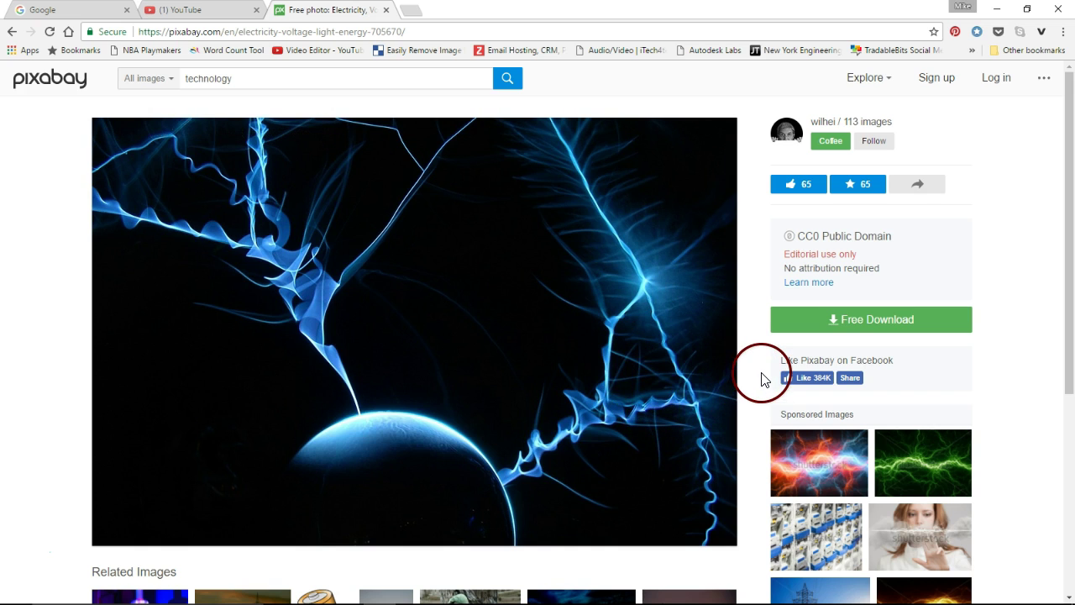
{"action": "left_click", "coordinate": [31, 551]}
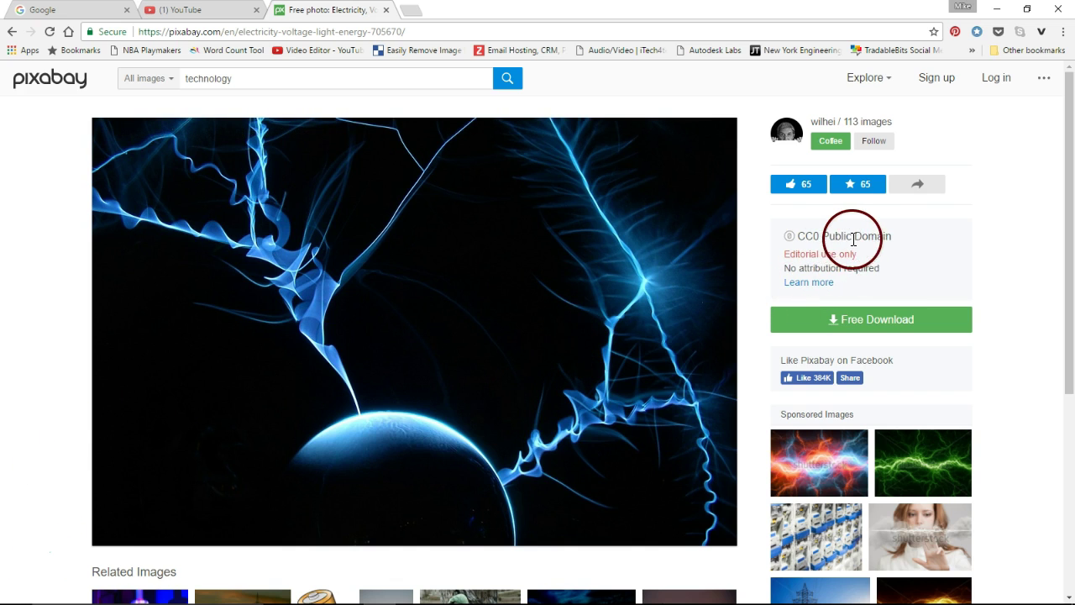
{"action": "left_click_drag", "start_coordinate": [785, 254], "coordinate": [845, 255]}
{"action": "left_click", "coordinate": [773, 260]}
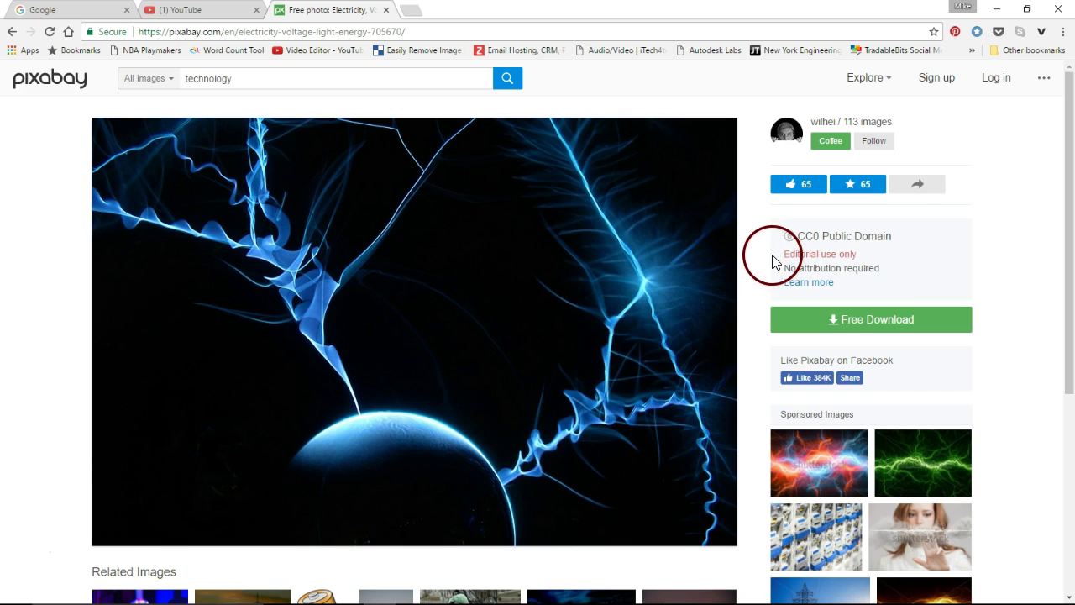
{"action": "scroll", "coordinate": [233, 384], "scroll_direction": "down", "scroll_amount": 4}
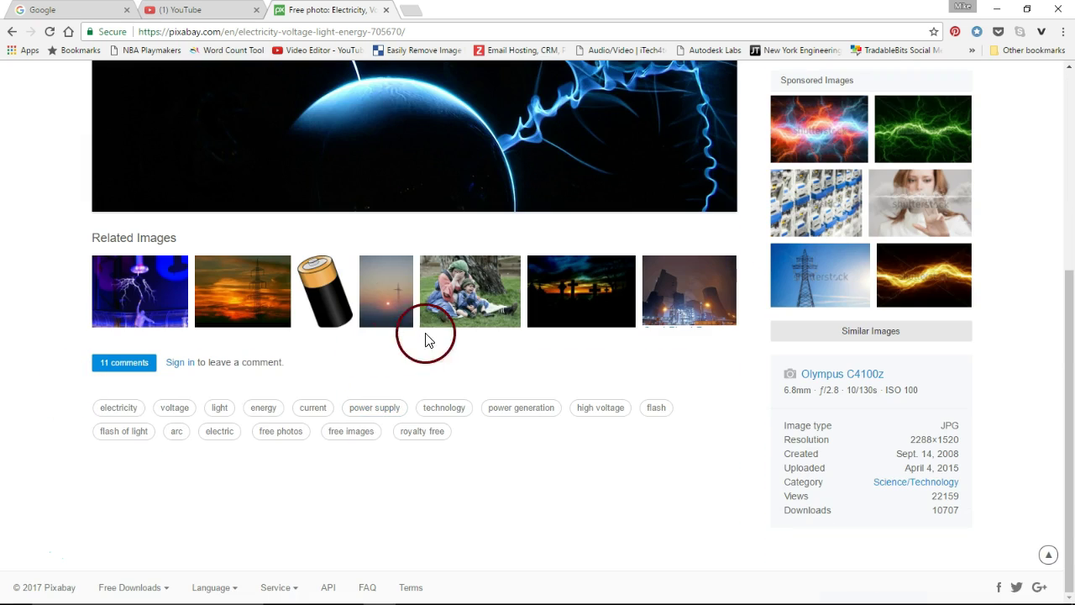
{"action": "scroll", "coordinate": [389, 396], "scroll_direction": "up", "scroll_amount": 4}
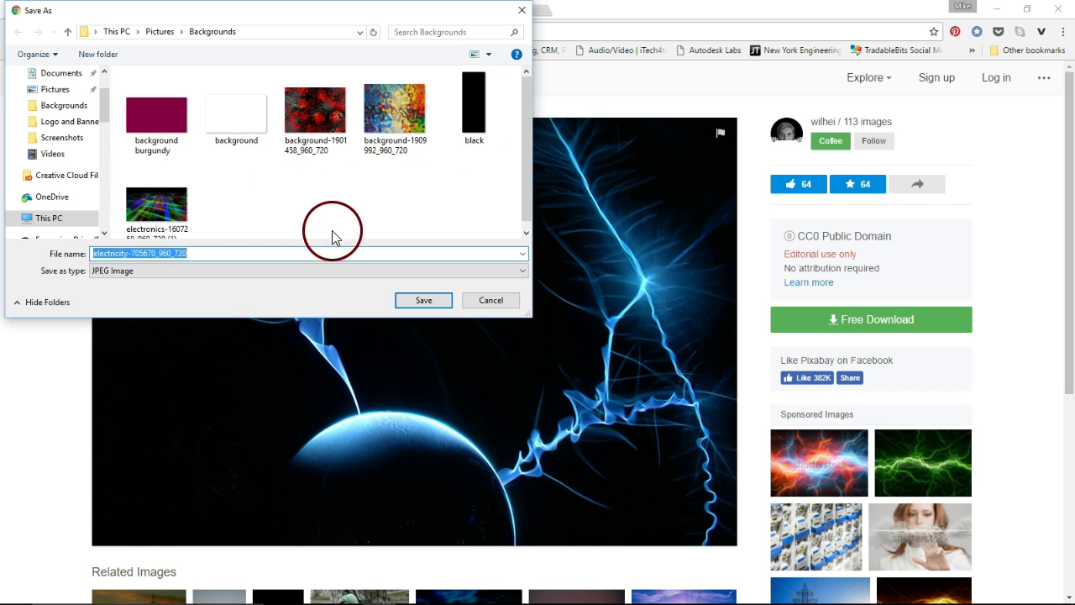
Step: Look through the Pictures folder and save the image as JPEG electricity-705670_960_720 in its Backgrounds subfolder
{"action": "left_click", "coordinate": [164, 36]}
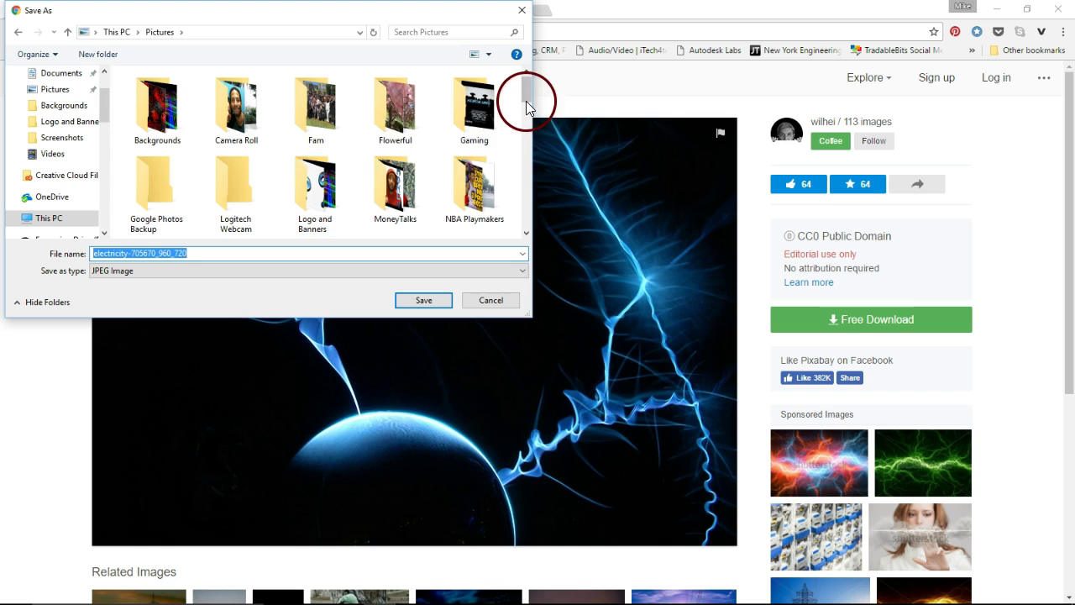
{"action": "left_click_drag", "start_coordinate": [527, 95], "coordinate": [523, 223]}
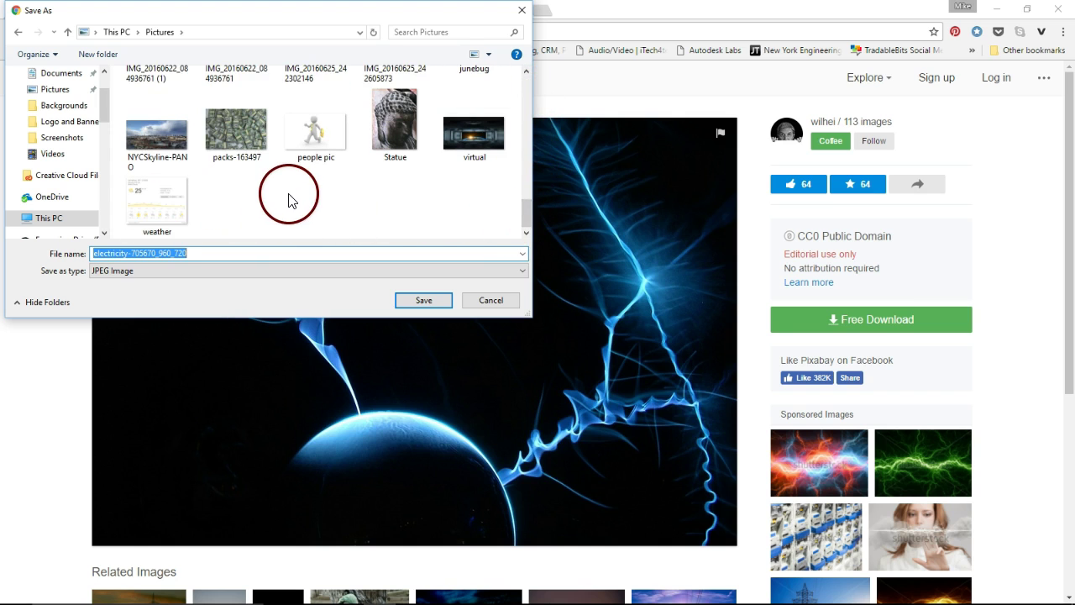
{"action": "left_click_drag", "start_coordinate": [524, 208], "coordinate": [530, 77]}
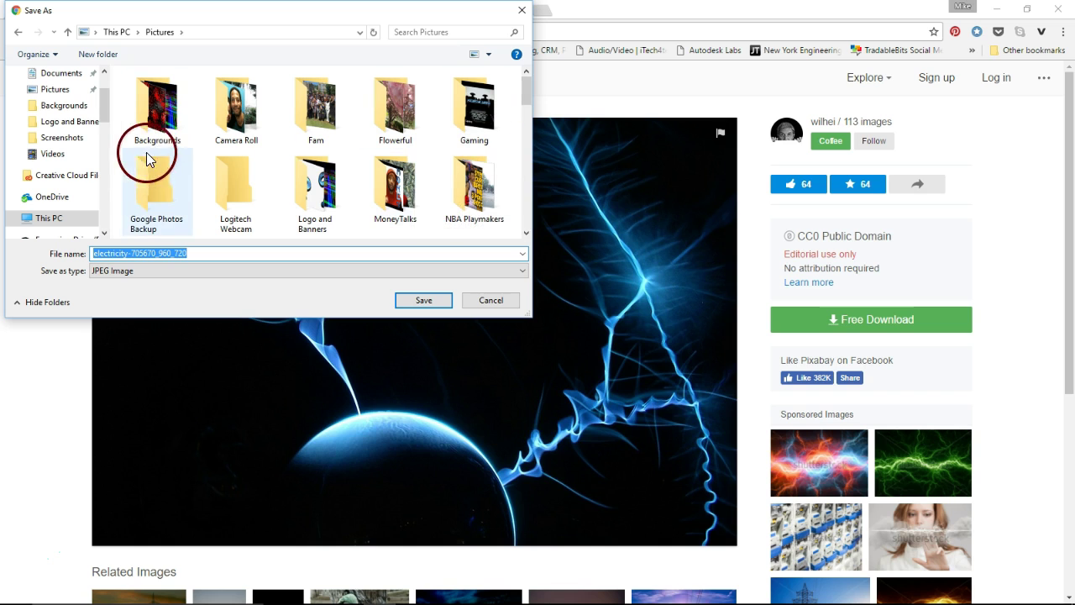
{"action": "double_click", "coordinate": [158, 116]}
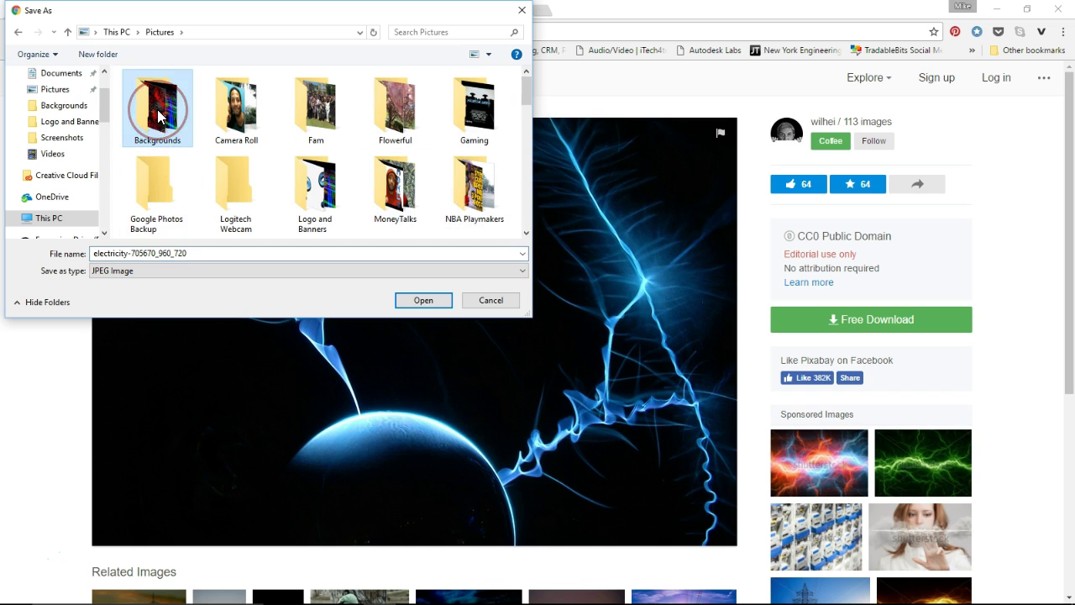
{"action": "left_click", "coordinate": [325, 215]}
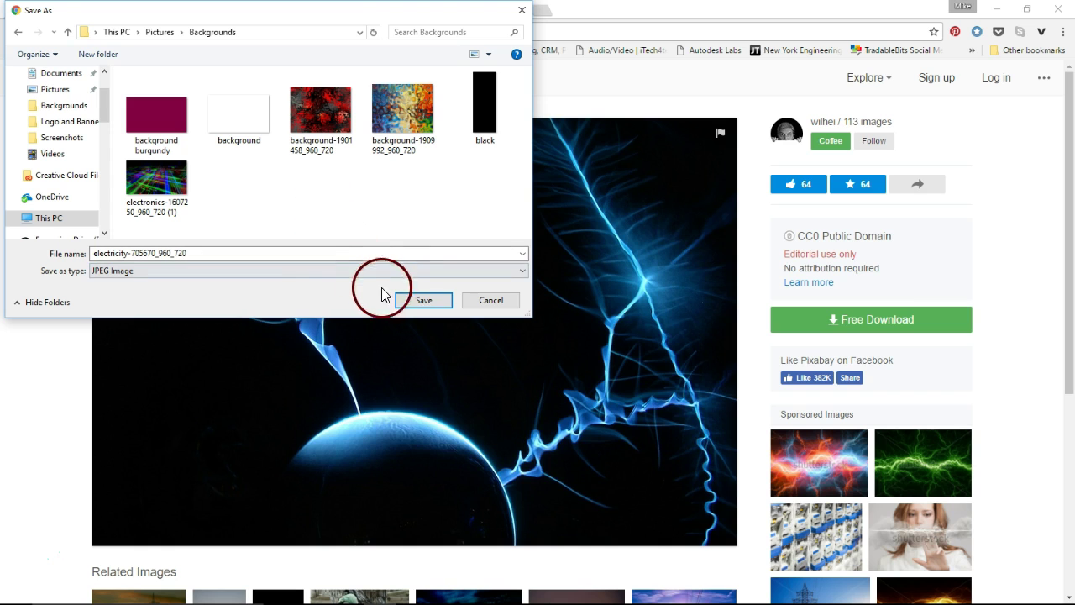
{"action": "left_click", "coordinate": [424, 301]}
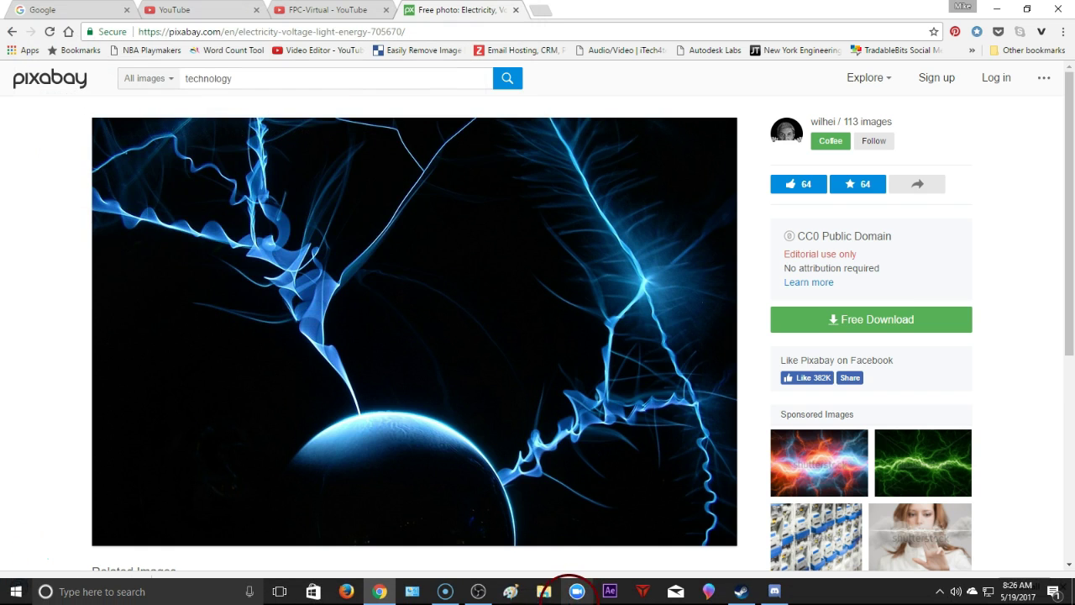
Step: Switch to File Explorer and check the Backgrounds folder for the saved electricity image
{"action": "left_click", "coordinate": [543, 595]}
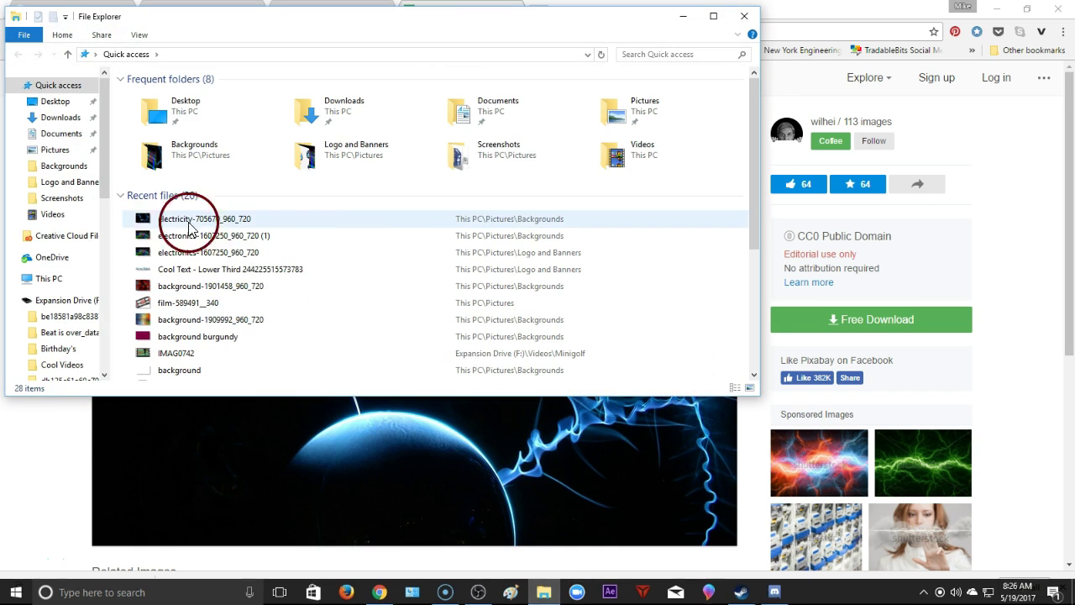
{"action": "left_click", "coordinate": [81, 166]}
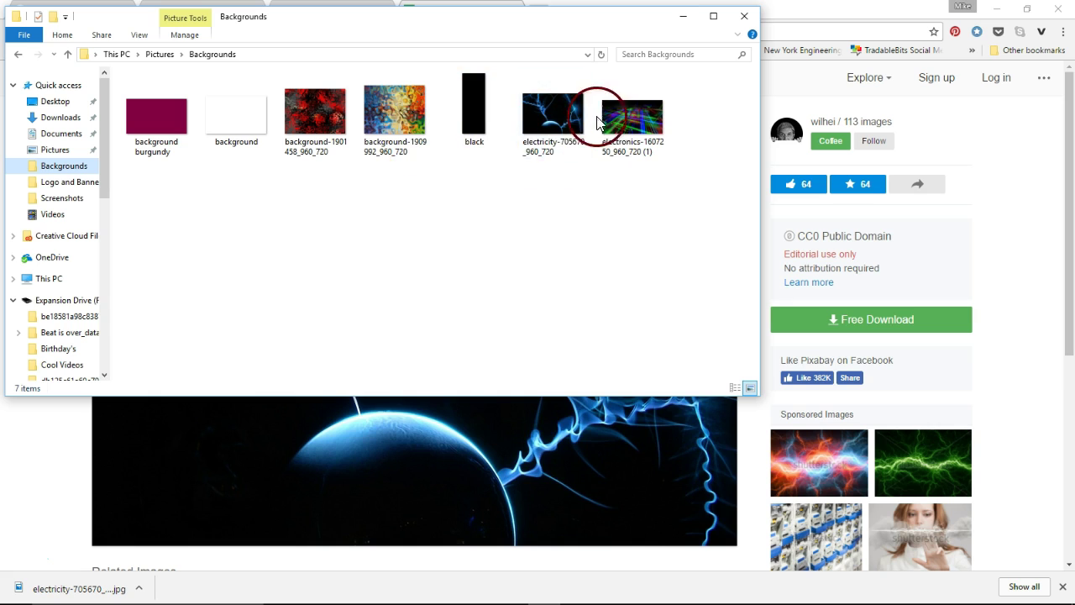
{"action": "mouse_move", "coordinate": [532, 600]}
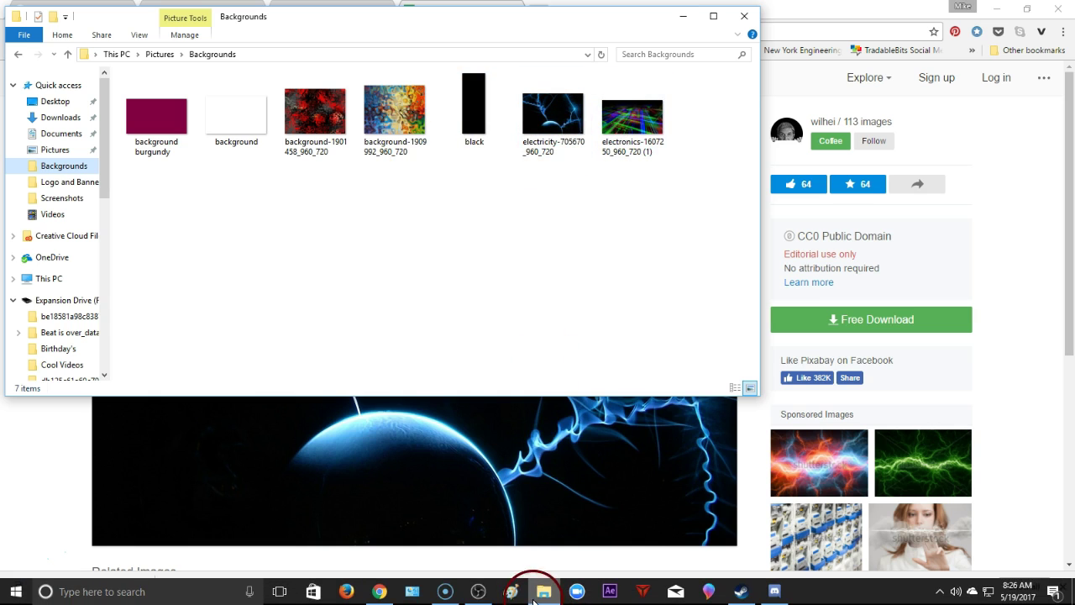
Step: Switch to OBS and create a new visible image source named "electric background"
{"action": "left_click", "coordinate": [479, 593]}
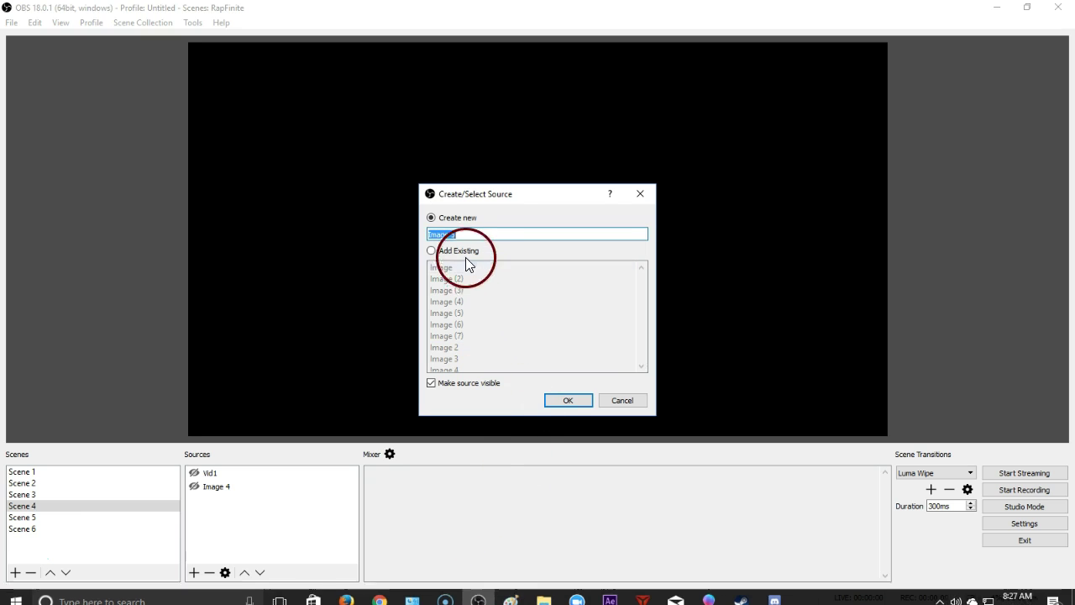
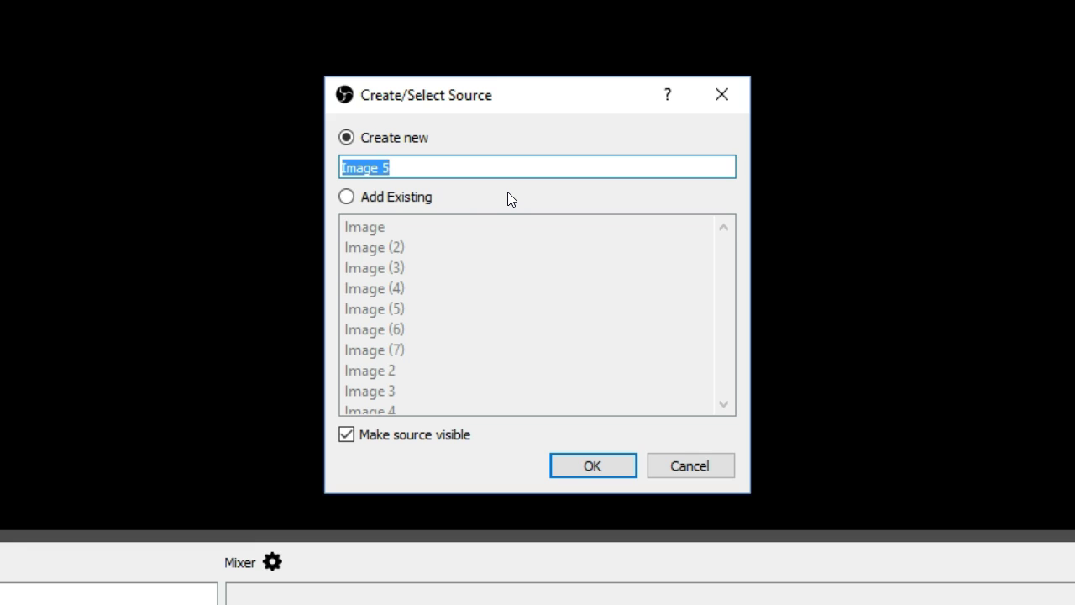
{"action": "left_click", "coordinate": [352, 181]}
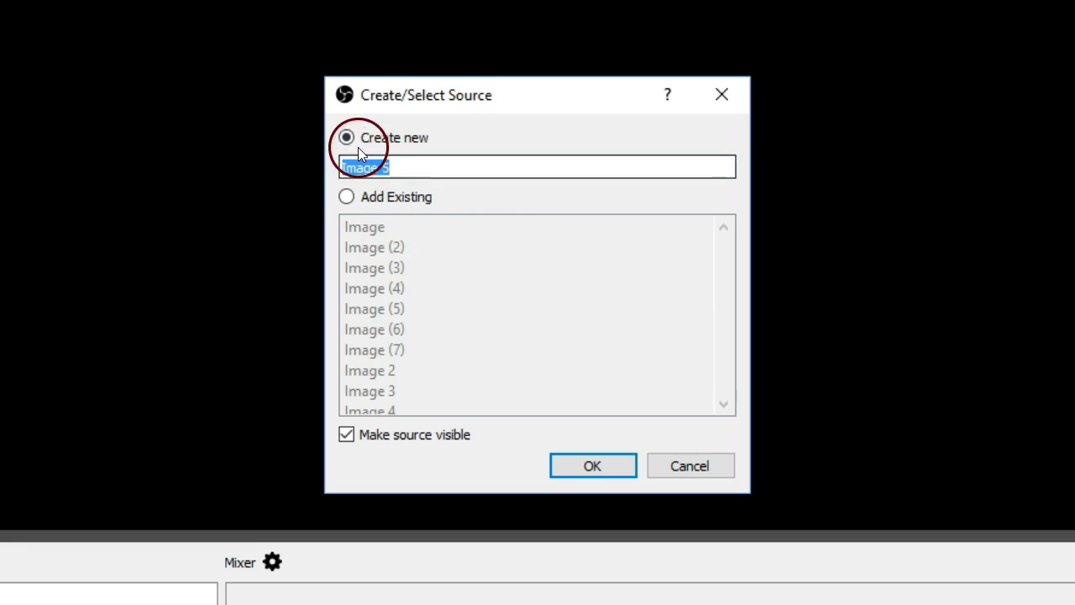
{"action": "type", "text": "electric background"}
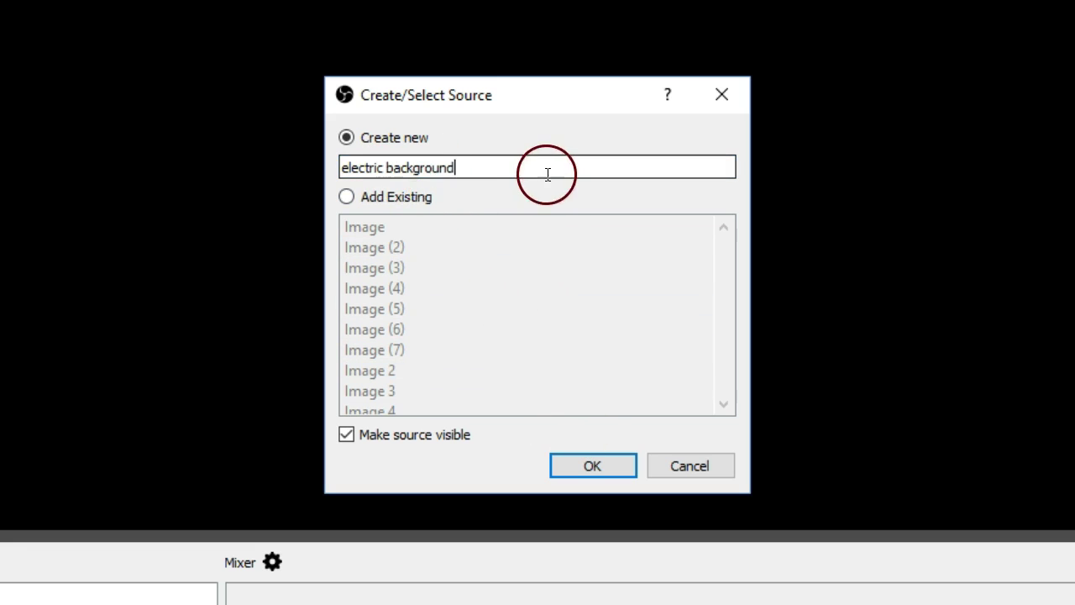
{"action": "left_click", "coordinate": [604, 465]}
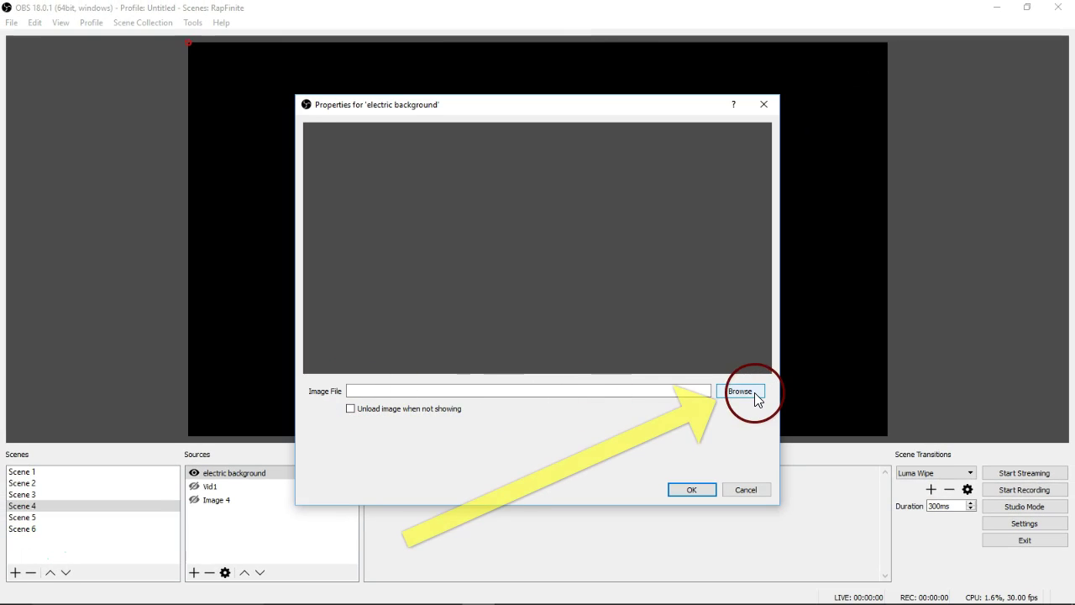
Step: Load electricity-705670_960_720 from the Backgrounds folder in Pictures as the source's image file and accept the properties
{"action": "left_click", "coordinate": [740, 391]}
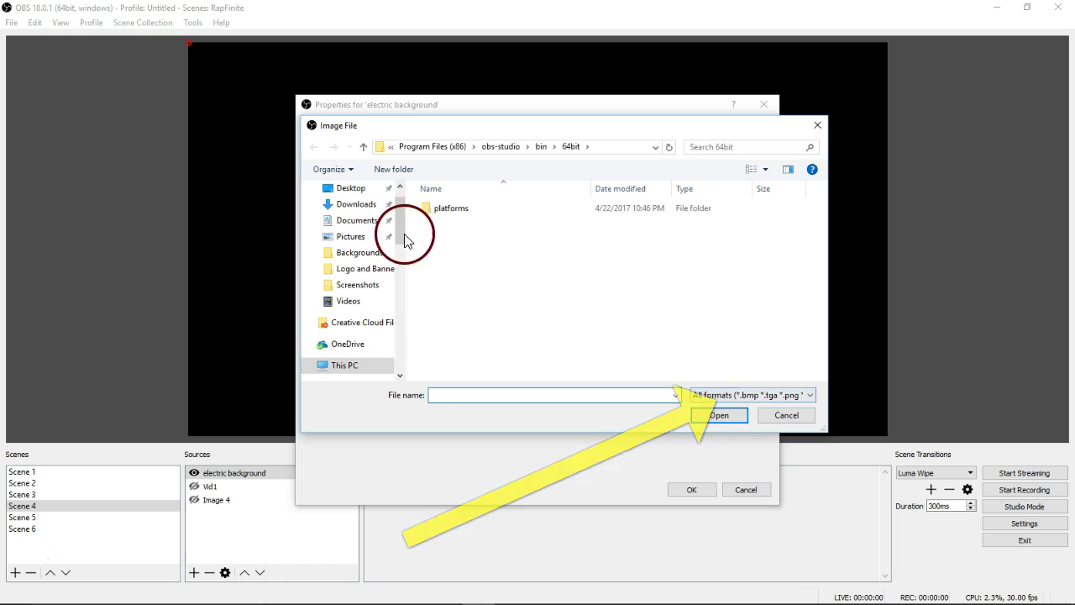
{"action": "left_click", "coordinate": [353, 238]}
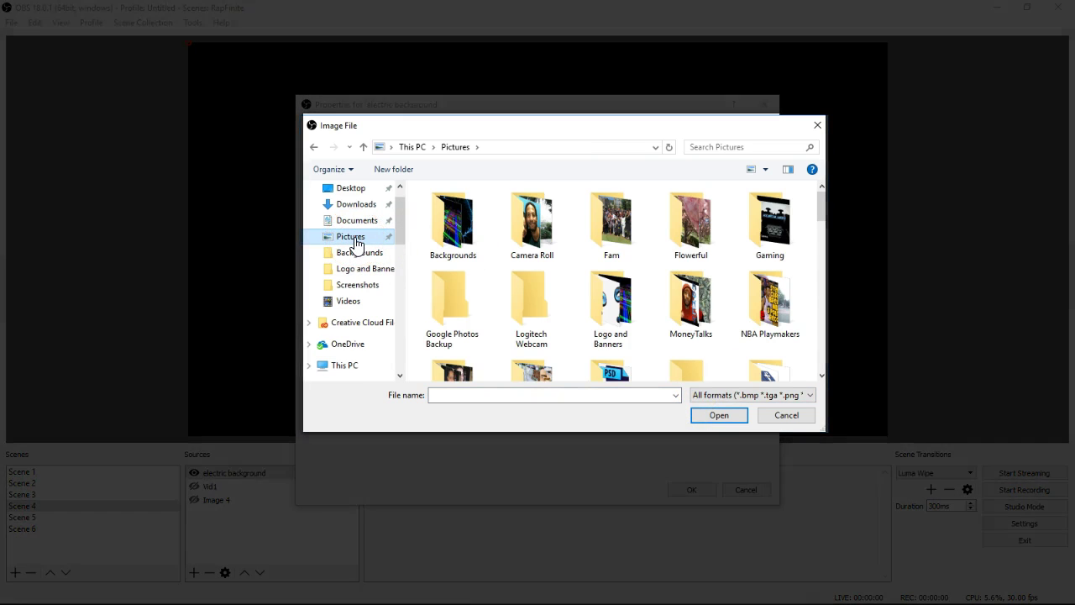
{"action": "left_click", "coordinate": [361, 255]}
{"action": "left_click", "coordinate": [458, 296]}
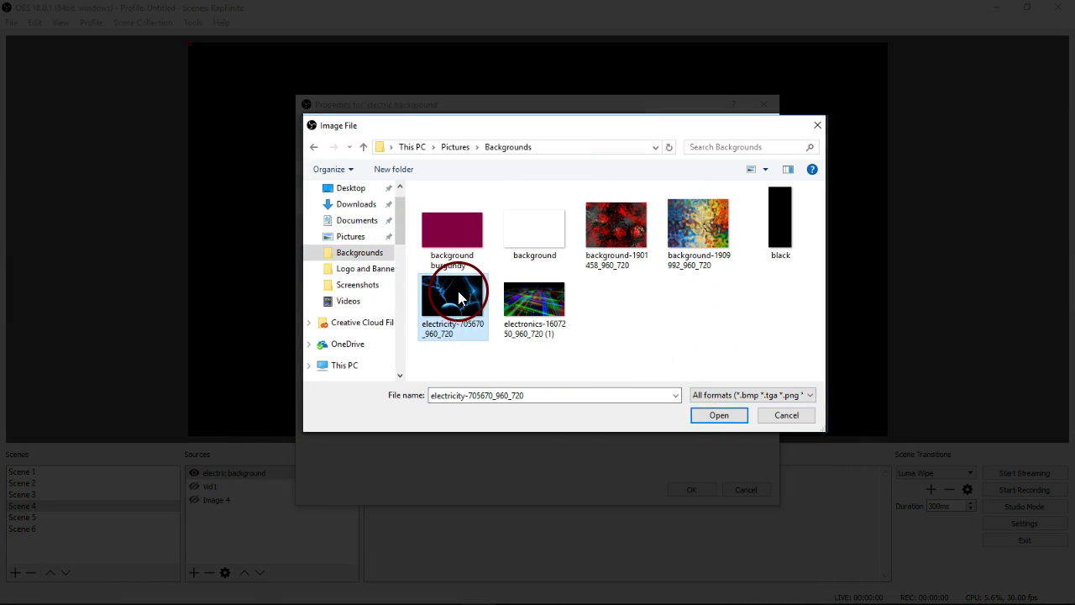
{"action": "left_click", "coordinate": [719, 415]}
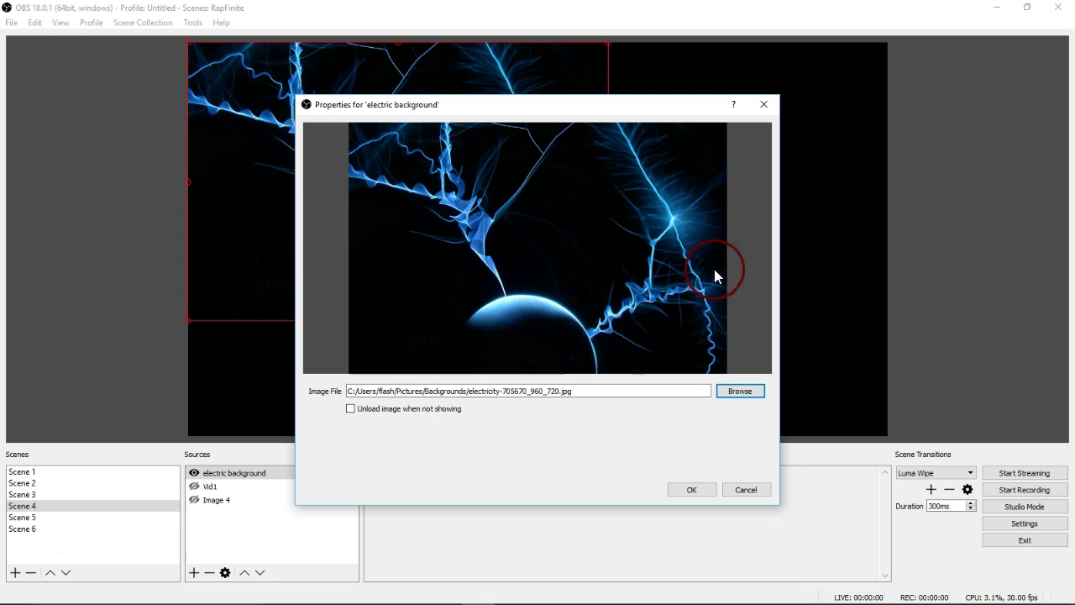
{"action": "left_click", "coordinate": [692, 490]}
Step: Apply the Center to screen transform to the electric background image
{"action": "left_click_drag", "start_coordinate": [406, 163], "coordinate": [446, 247]}
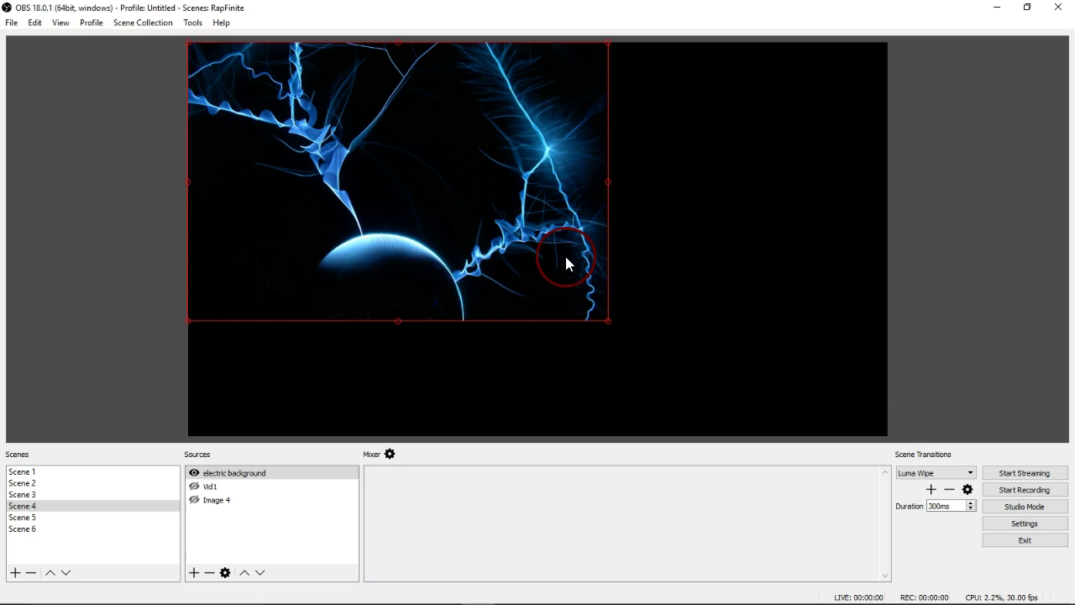
{"action": "right_click", "coordinate": [541, 231]}
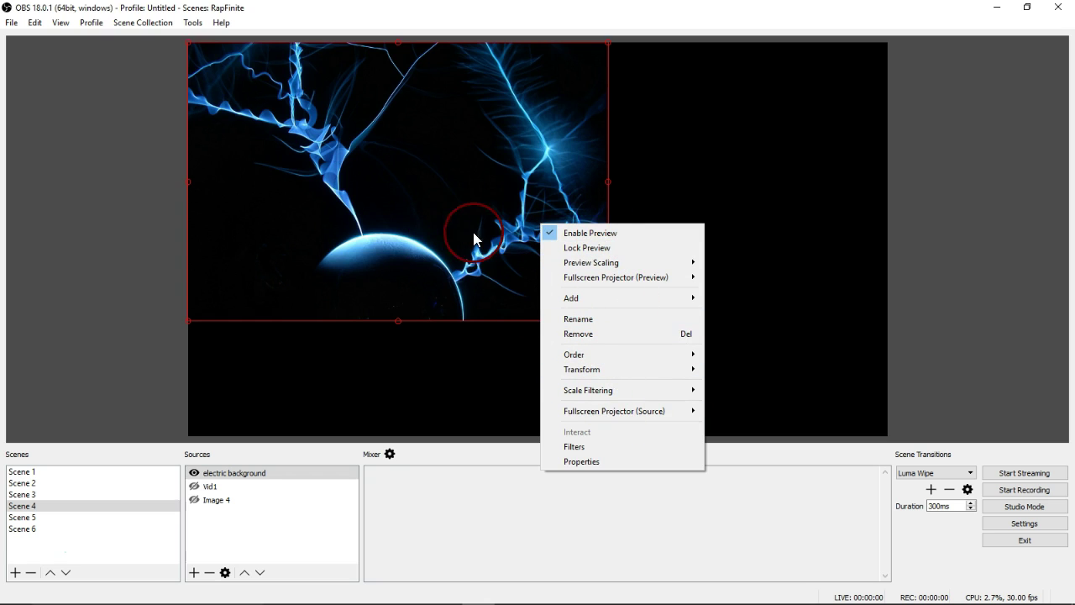
{"action": "mouse_move", "coordinate": [596, 371]}
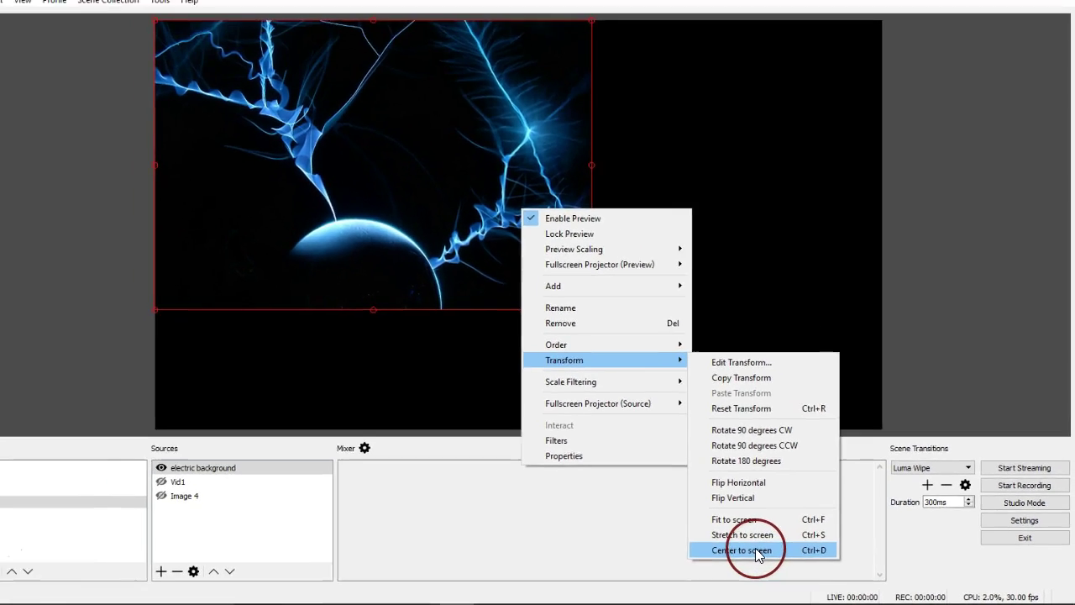
{"action": "left_click", "coordinate": [755, 548]}
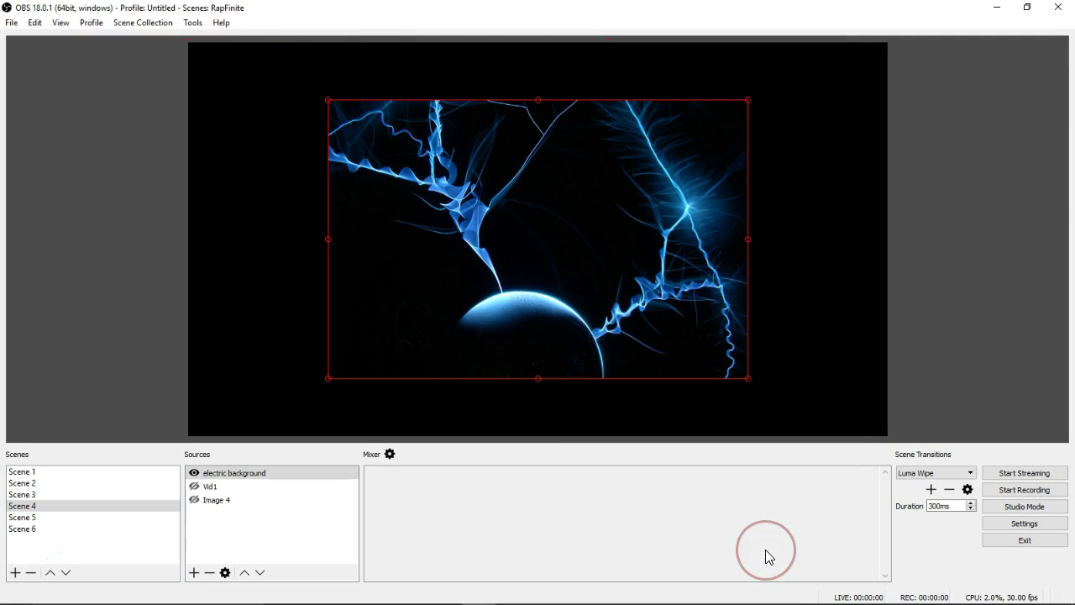
Step: Apply the Fit to screen transform to the electric background image
{"action": "right_click", "coordinate": [560, 151]}
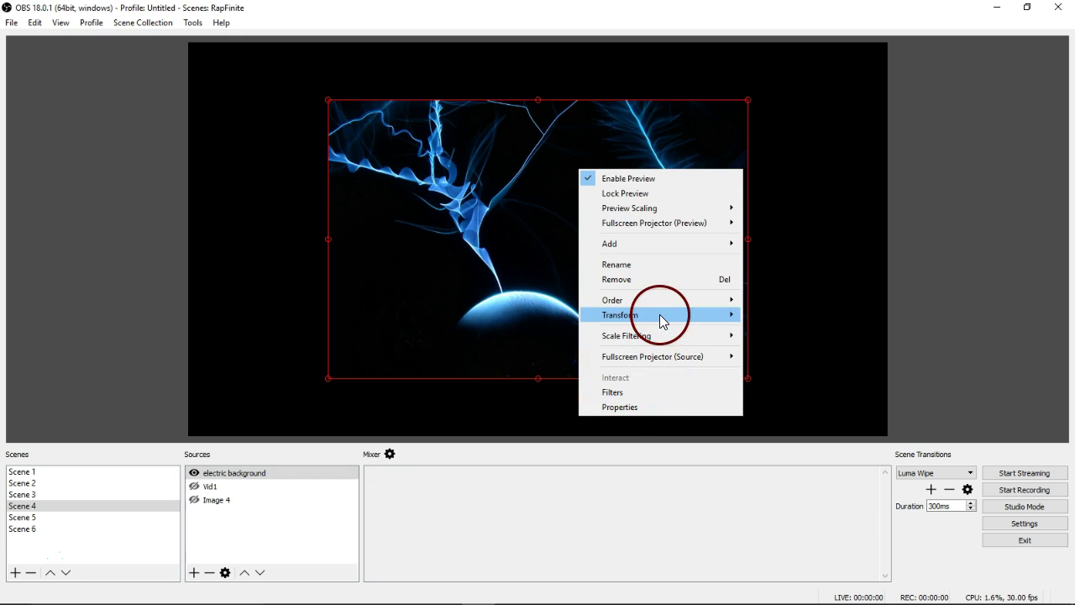
{"action": "mouse_move", "coordinate": [660, 314]}
{"action": "left_click", "coordinate": [828, 469]}
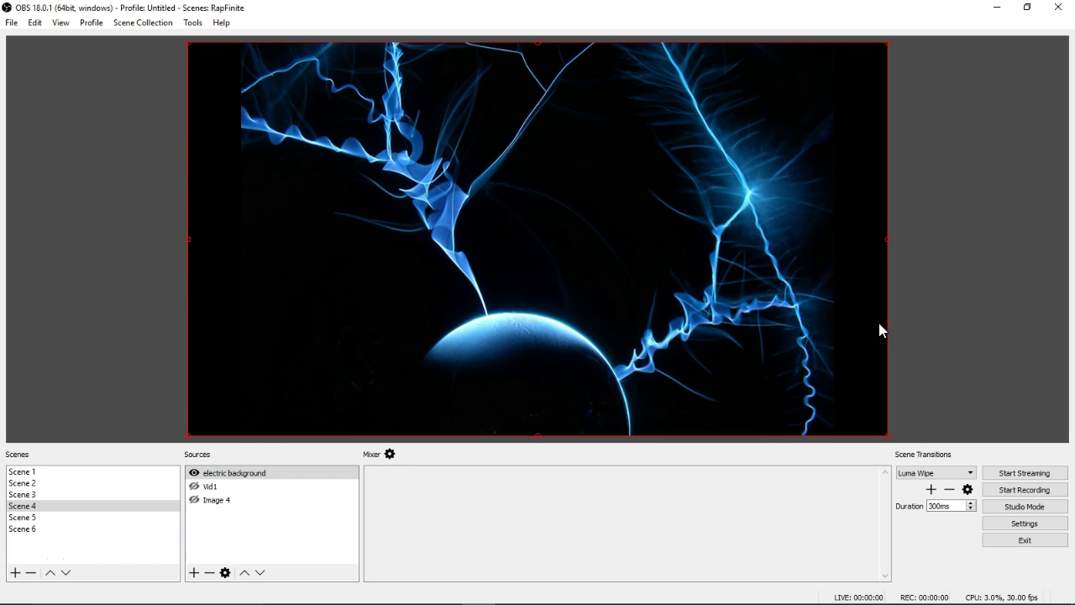
Step: Apply the Stretch to screen transform so the electric background fills the whole canvas
{"action": "right_click", "coordinate": [670, 286]}
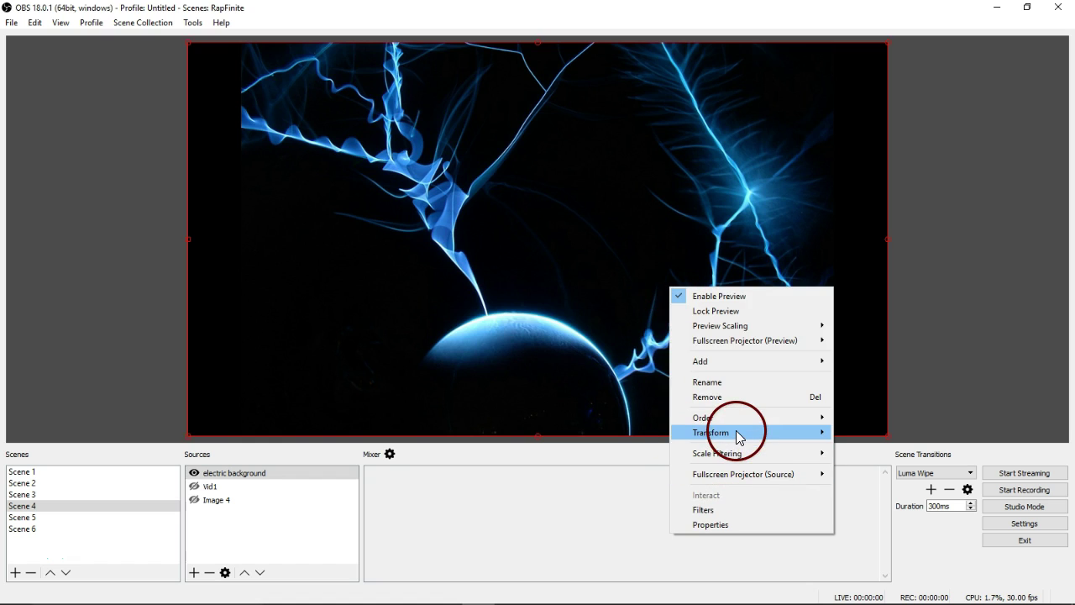
{"action": "mouse_move", "coordinate": [821, 440]}
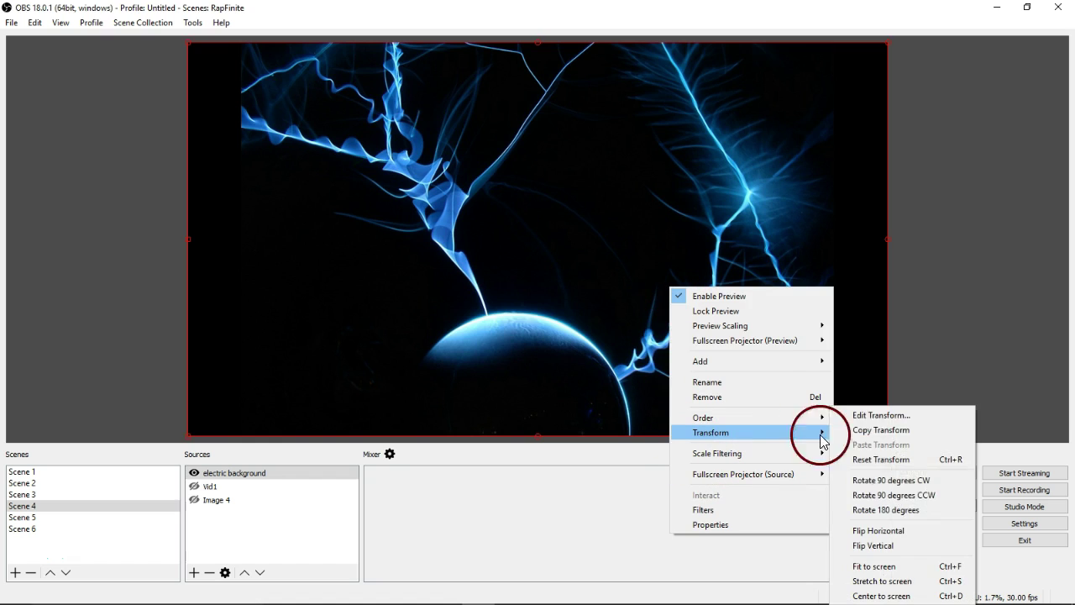
{"action": "left_click", "coordinate": [914, 585]}
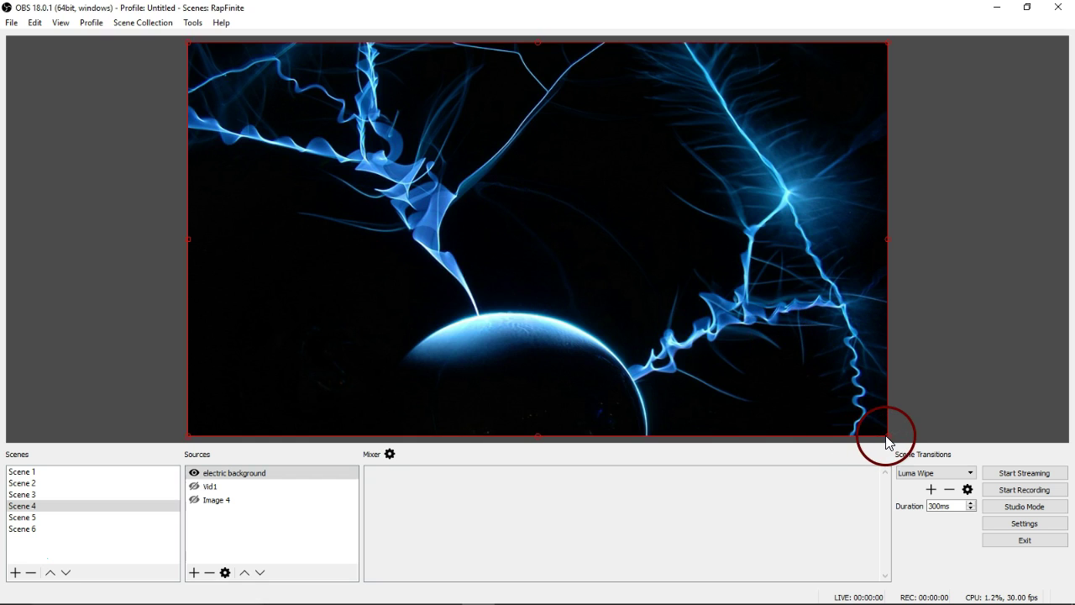
Step: Shrink the electric background to about a third of the canvas width in the canvas's upper-left corner
{"action": "left_click_drag", "start_coordinate": [887, 436], "coordinate": [411, 183]}
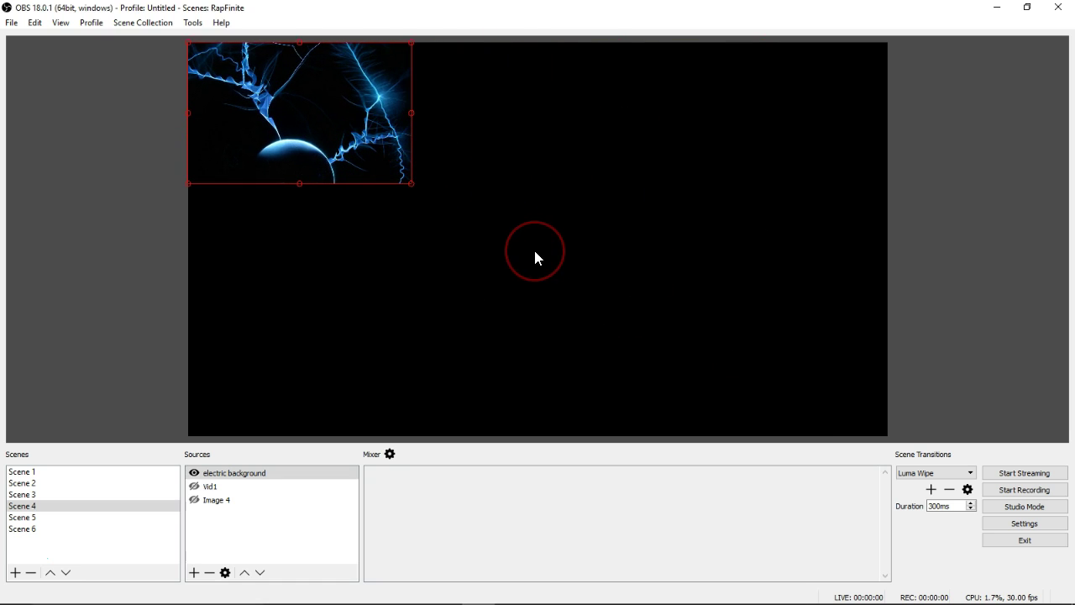
{"action": "left_click", "coordinate": [535, 252]}
{"action": "left_click", "coordinate": [279, 265]}
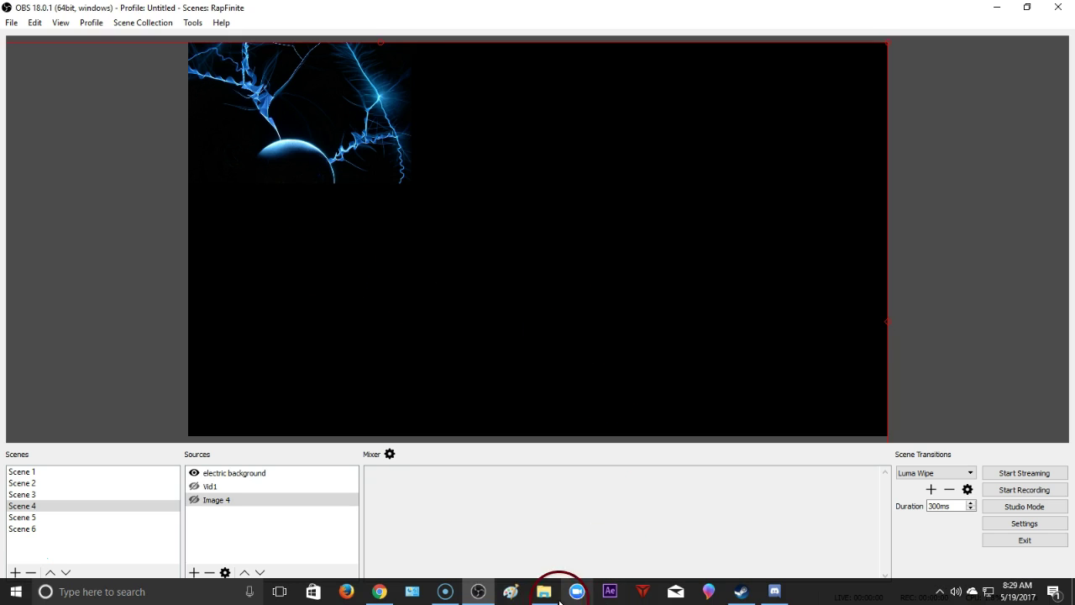
Step: Switch to the Backgrounds folder in File Explorer and move its window lower so the OBS preview is exposed
{"action": "left_click", "coordinate": [547, 598]}
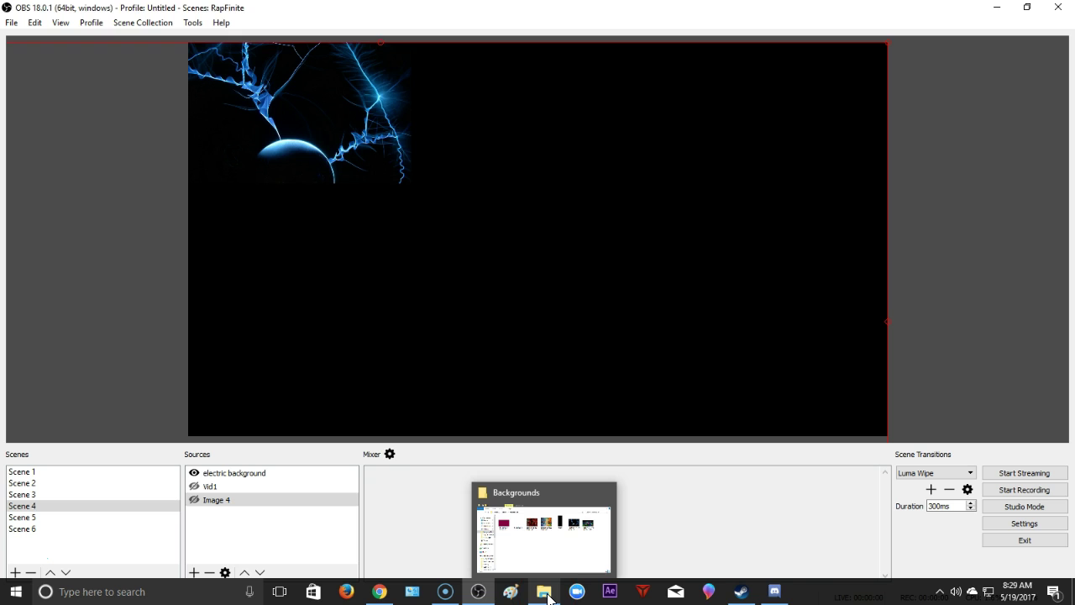
{"action": "left_click", "coordinate": [569, 547]}
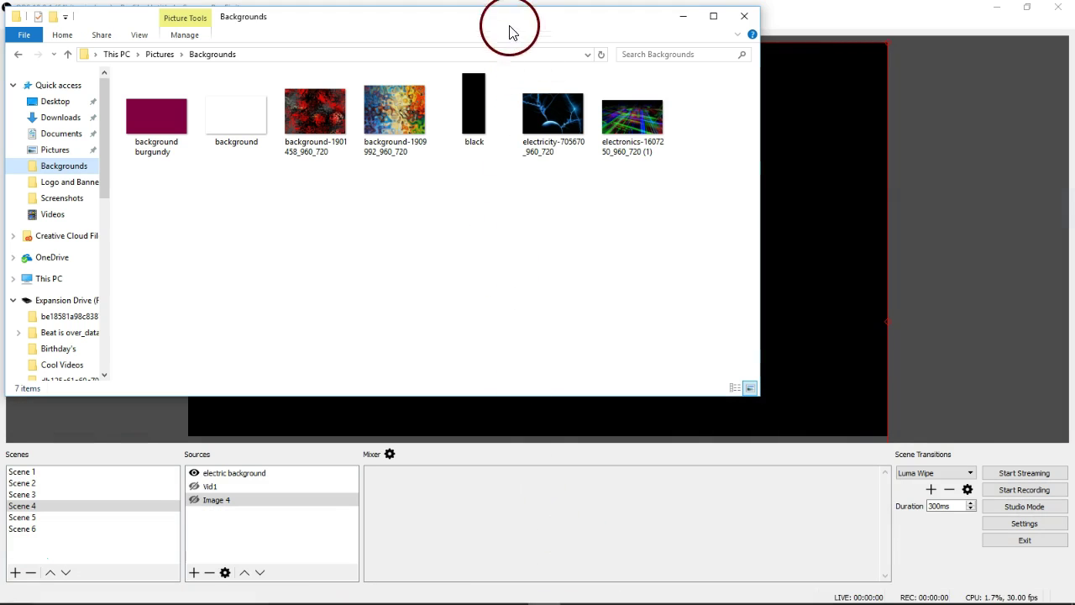
{"action": "left_click_drag", "start_coordinate": [500, 21], "coordinate": [776, 341]}
{"action": "left_click", "coordinate": [829, 448]}
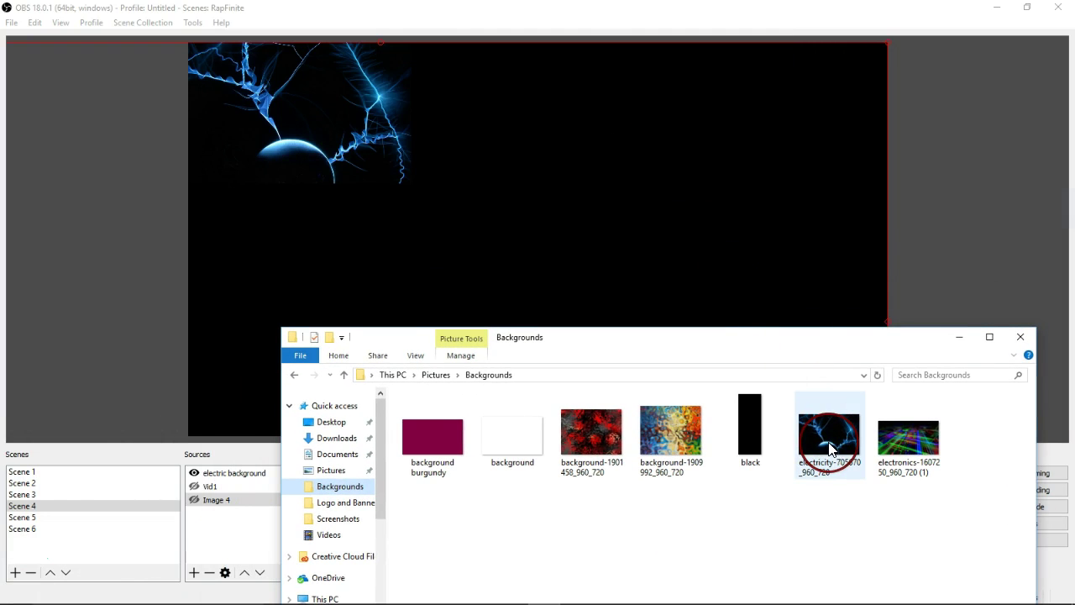
{"action": "left_click", "coordinate": [795, 420]}
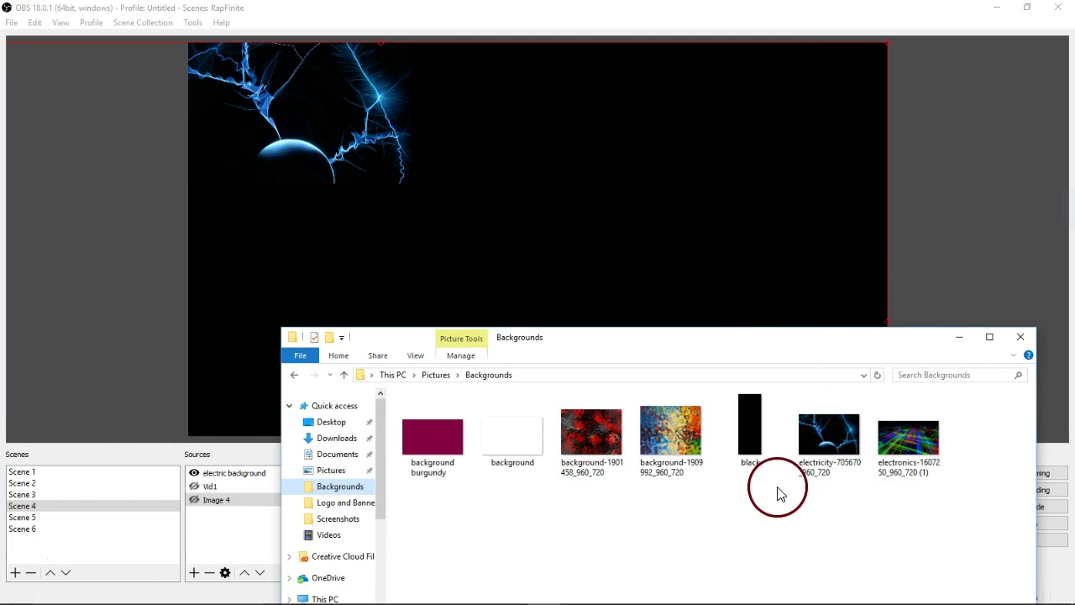
Step: Add every image in the Backgrounds folder except "black" to Scene 4 as sources and minimise the folder window
{"action": "left_click_drag", "start_coordinate": [939, 495], "coordinate": [826, 434]}
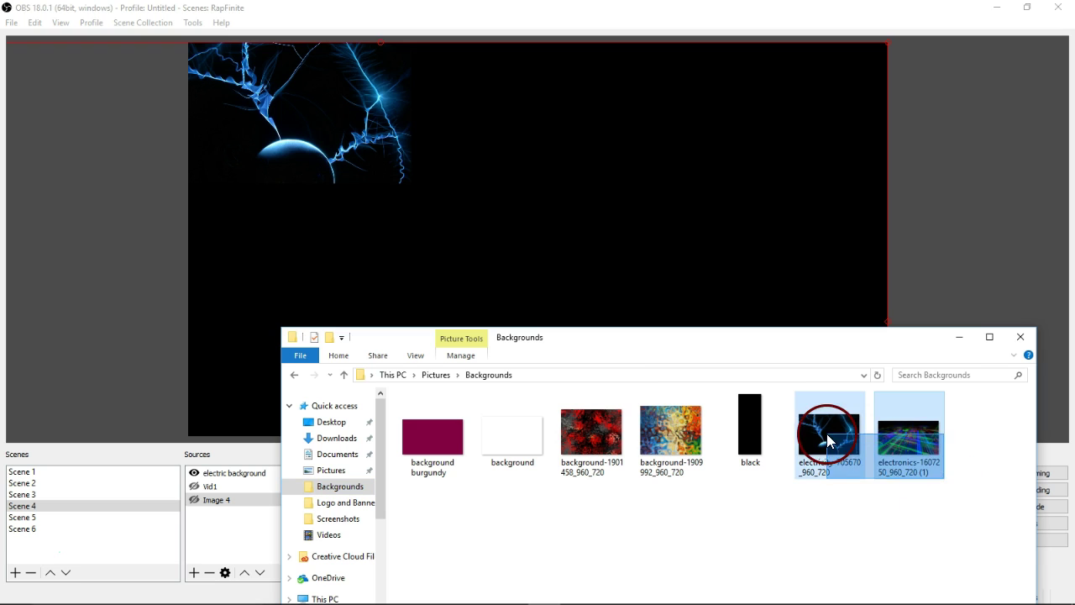
{"action": "left_click", "coordinate": [605, 441], "text": "ctrl"}
{"action": "left_click", "coordinate": [685, 438], "text": "ctrl"}
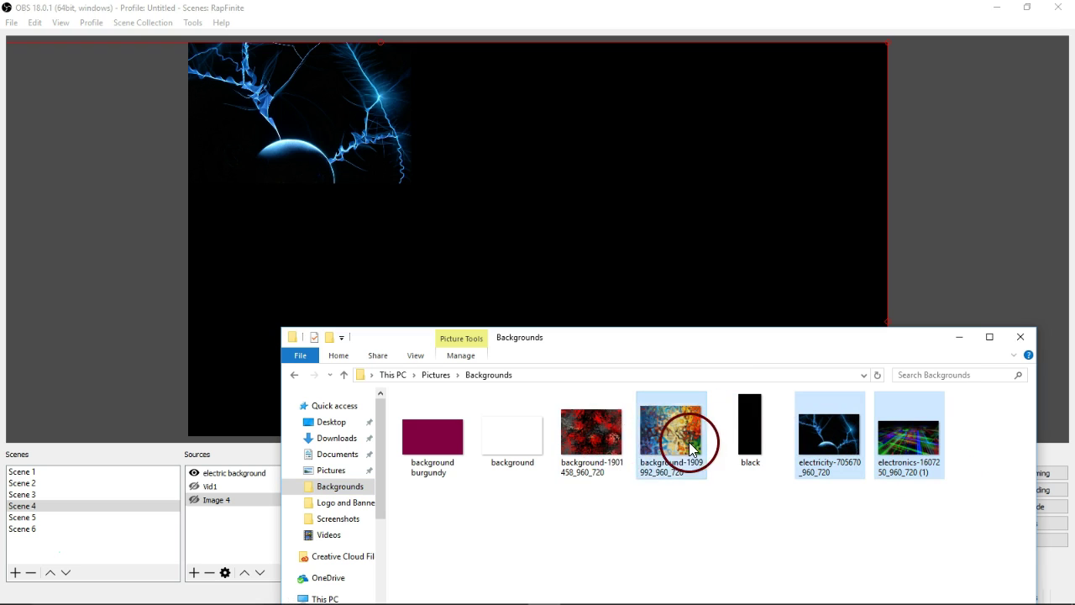
{"action": "left_click", "coordinate": [512, 437], "text": "ctrl"}
{"action": "left_click", "coordinate": [450, 439], "text": "ctrl"}
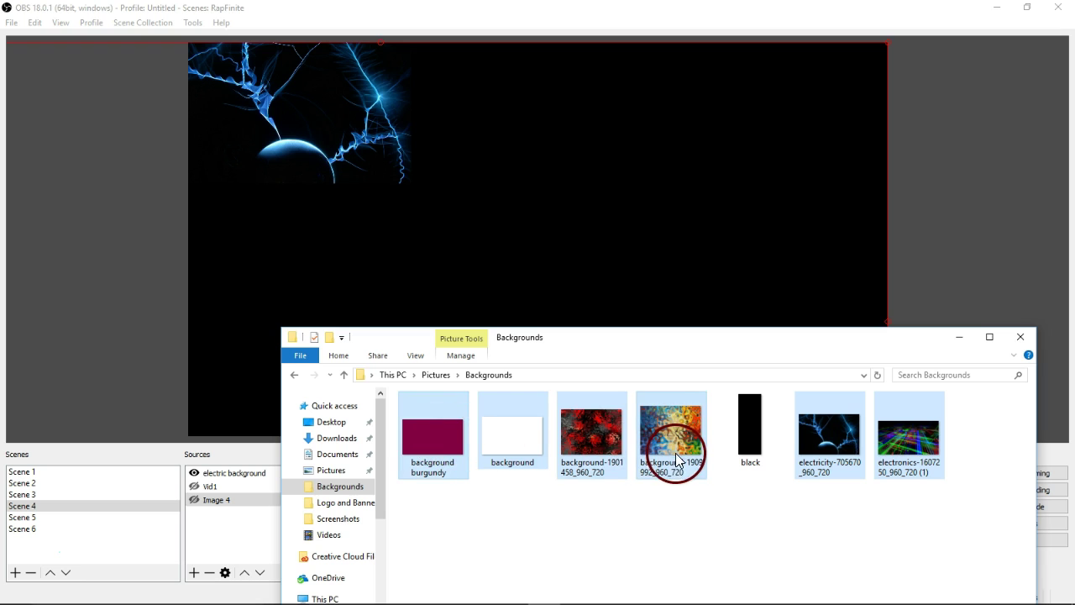
{"action": "left_click_drag", "start_coordinate": [675, 453], "coordinate": [607, 251]}
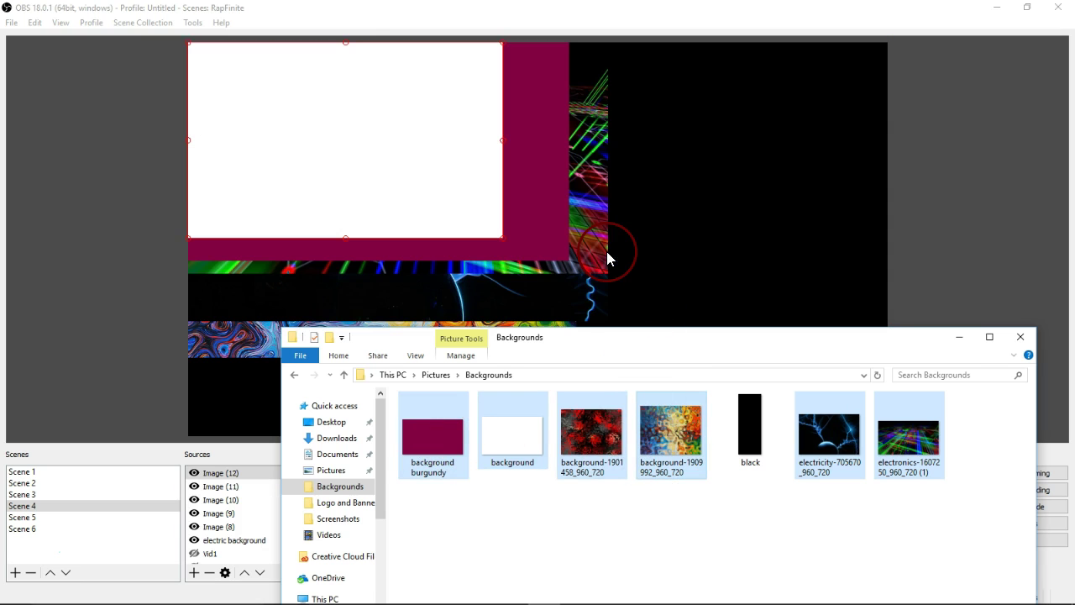
{"action": "left_click", "coordinate": [959, 336]}
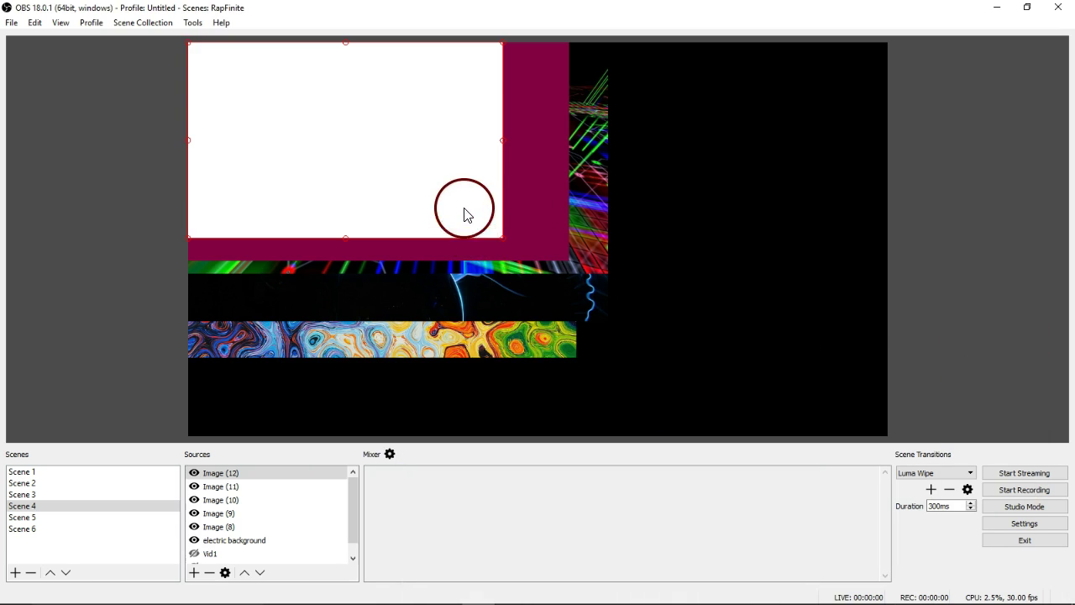
Step: Spread the white, burgundy, coloured-lines and multicoloured swirl images apart across the canvas so they overlap less
{"action": "left_click_drag", "start_coordinate": [468, 224], "coordinate": [745, 331]}
{"action": "left_click_drag", "start_coordinate": [529, 127], "coordinate": [831, 177]}
{"action": "left_click_drag", "start_coordinate": [344, 130], "coordinate": [637, 129]}
{"action": "left_click_drag", "start_coordinate": [374, 355], "coordinate": [514, 388]}
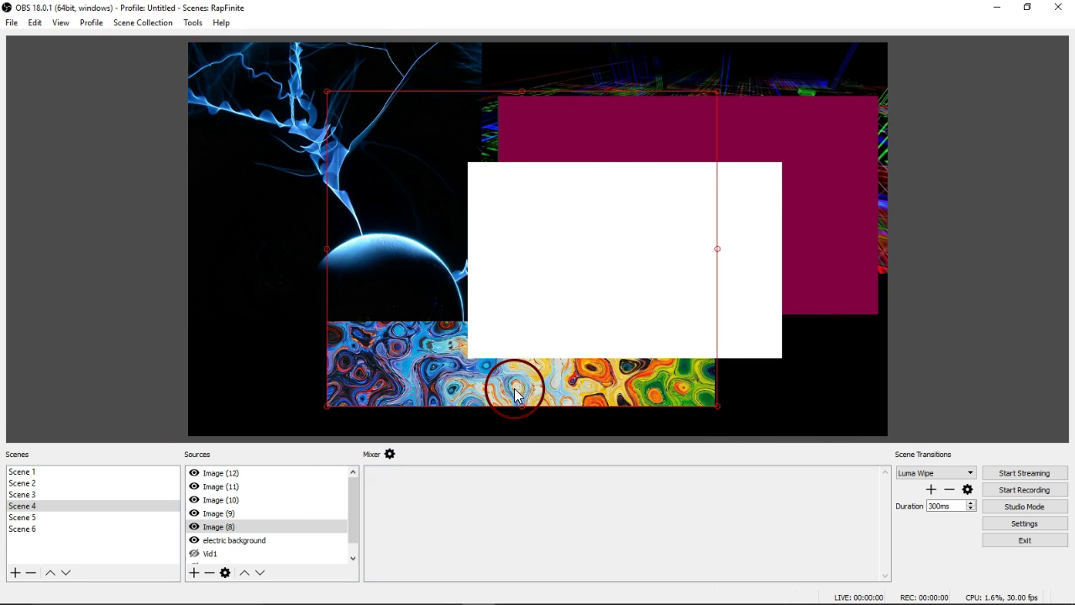
Step: Remove the multicoloured swirl image from Scene 4
{"action": "right_click", "coordinate": [615, 401]}
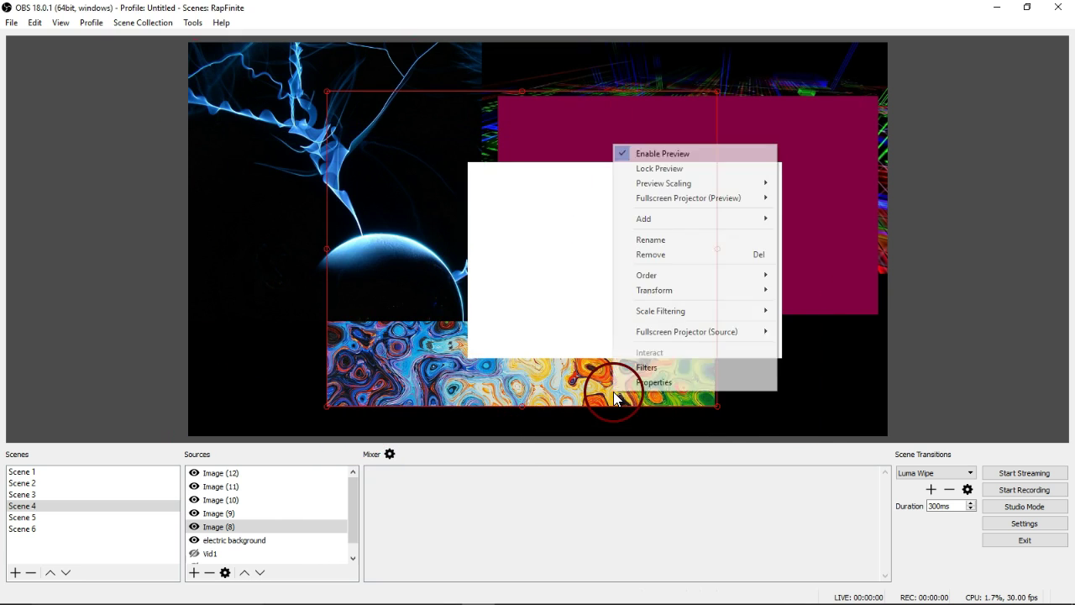
{"action": "left_click", "coordinate": [678, 256]}
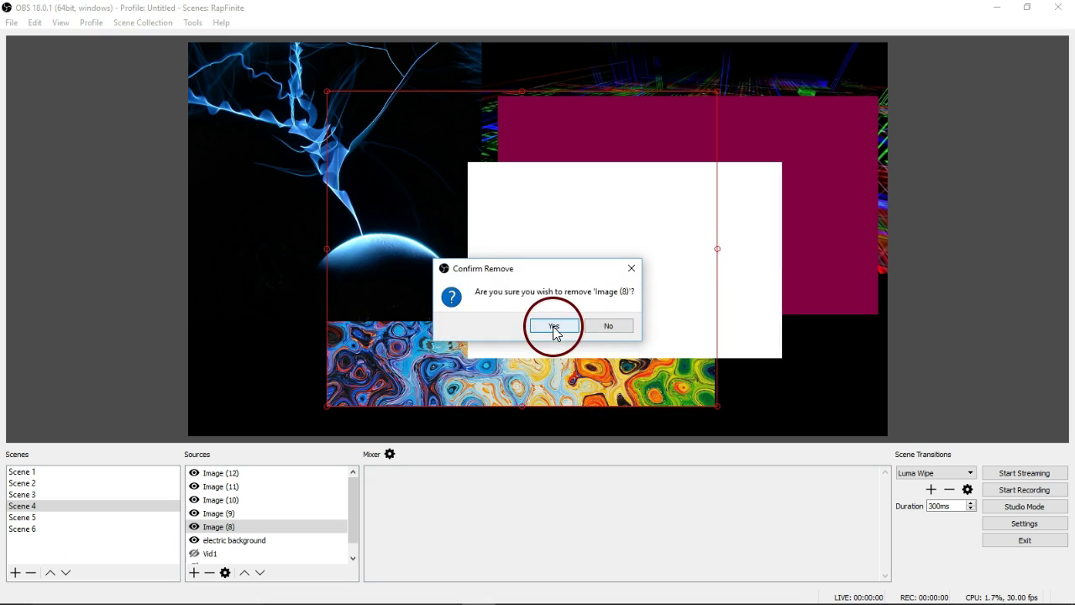
{"action": "left_click", "coordinate": [554, 327]}
{"action": "right_click", "coordinate": [645, 308]}
{"action": "left_click", "coordinate": [633, 262]}
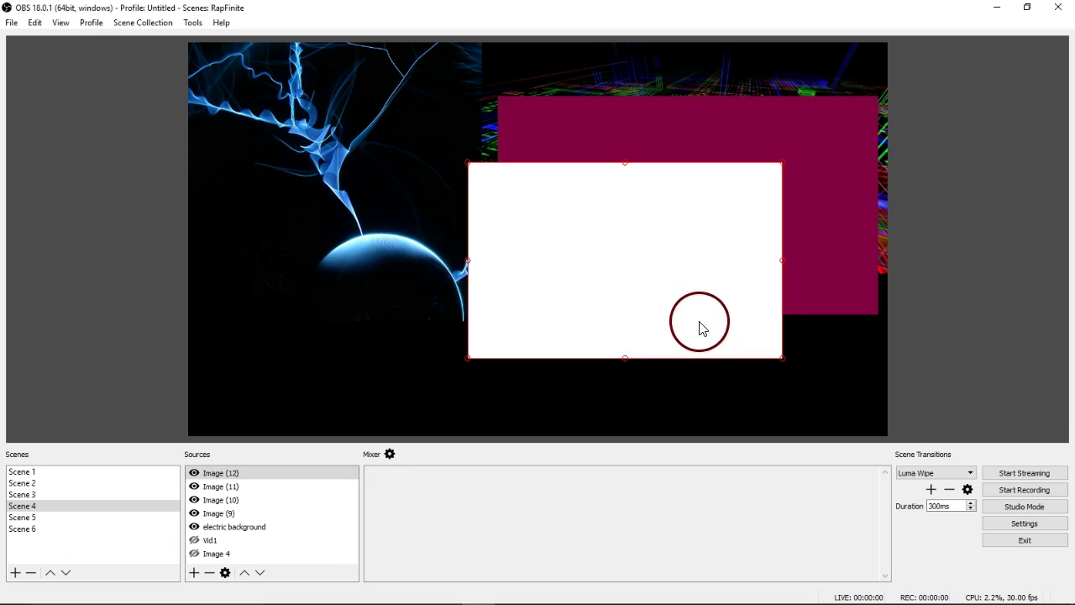
Step: Remove the coloured-lines image from Scene 4's sources
{"action": "left_click", "coordinate": [692, 112]}
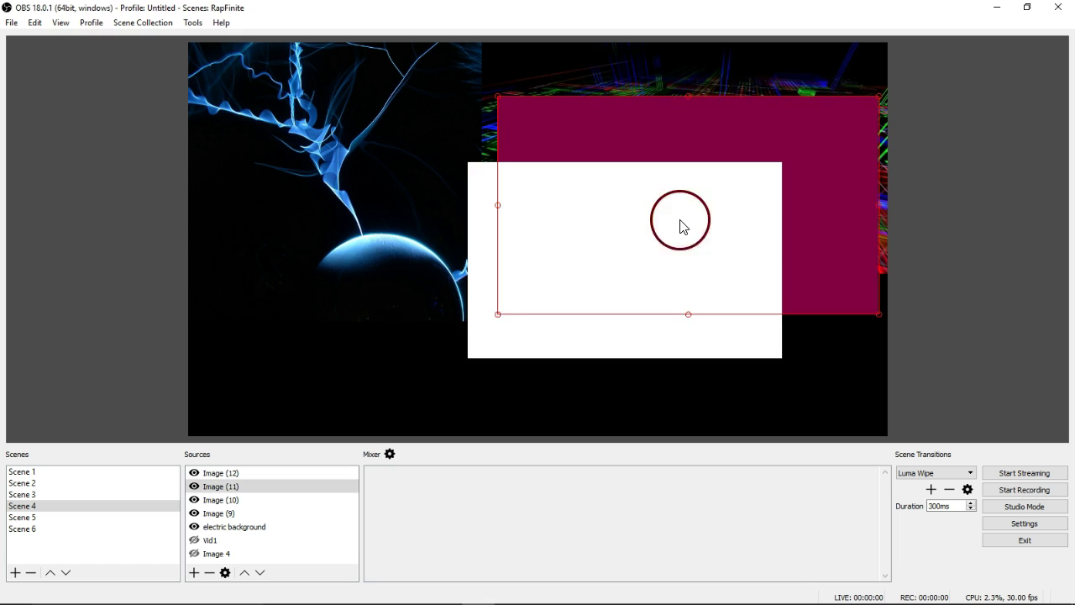
{"action": "left_click", "coordinate": [538, 359]}
{"action": "left_click", "coordinate": [451, 375]}
{"action": "left_click", "coordinate": [479, 341]}
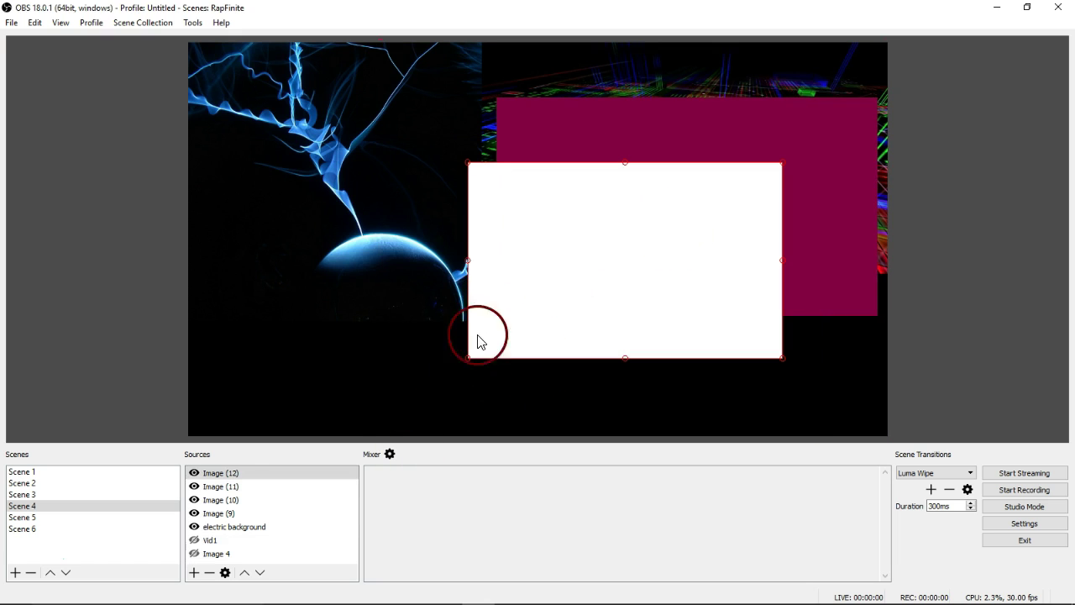
{"action": "left_click", "coordinate": [229, 487]}
{"action": "left_click", "coordinate": [235, 502]}
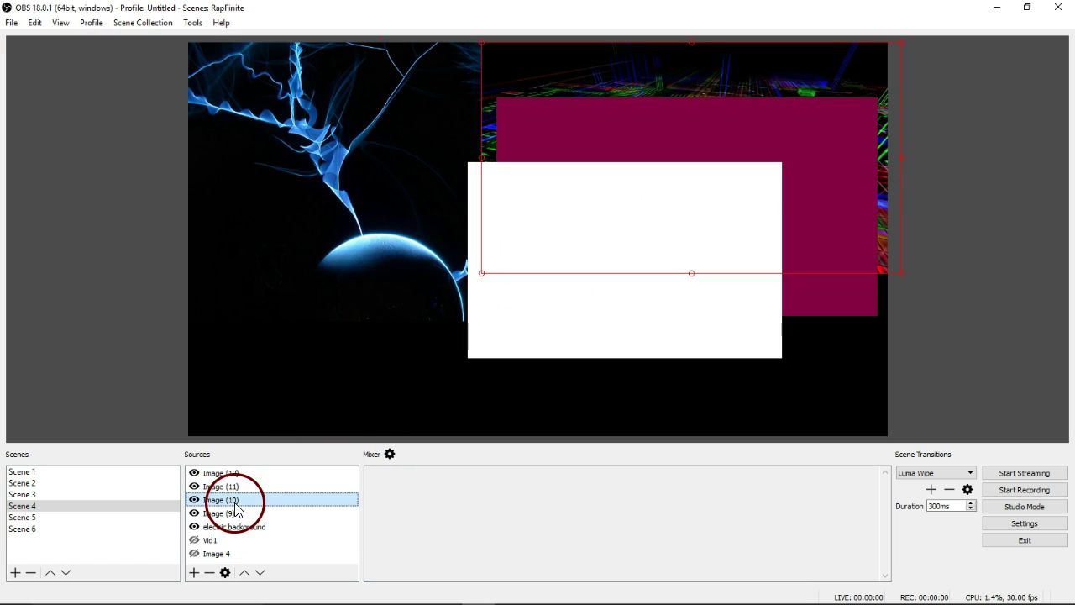
{"action": "right_click", "coordinate": [239, 507]}
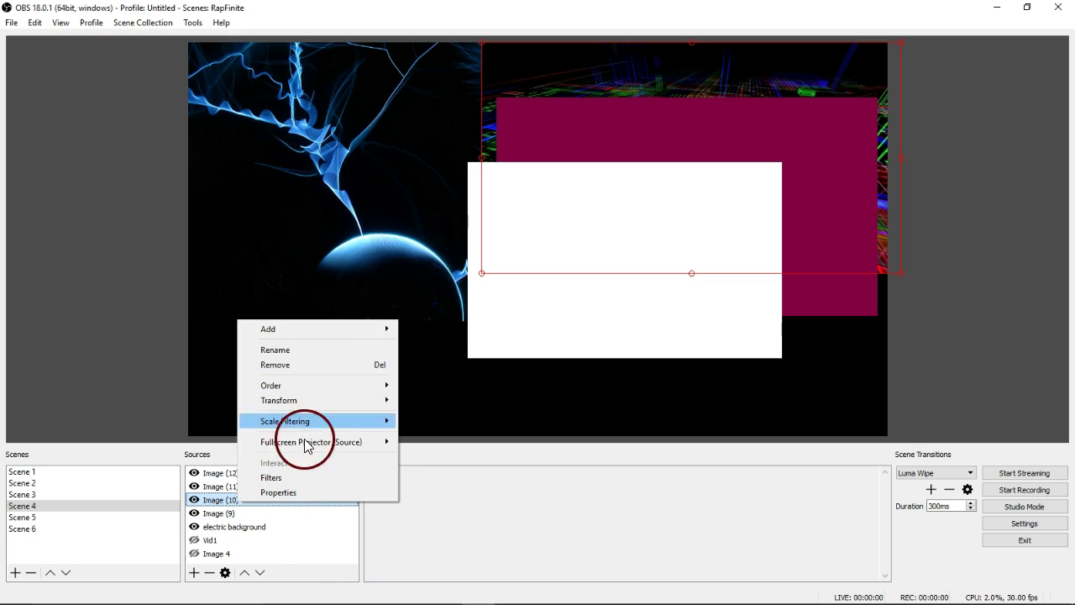
{"action": "left_click", "coordinate": [298, 363]}
{"action": "left_click", "coordinate": [571, 327]}
Step: Remove the white image from Scene 4
{"action": "left_click", "coordinate": [689, 252]}
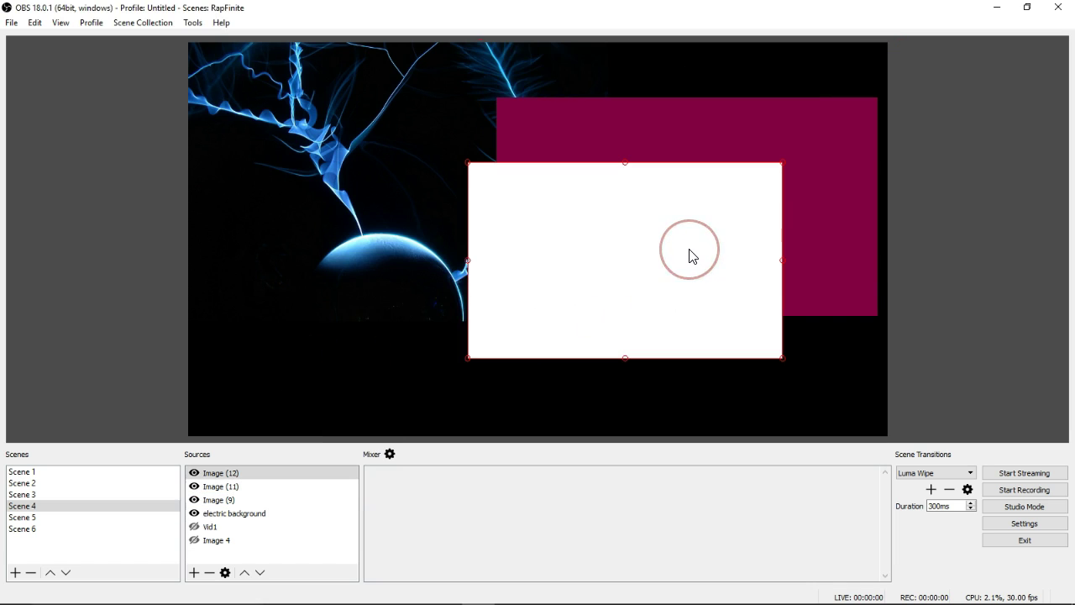
{"action": "right_click", "coordinate": [689, 255]}
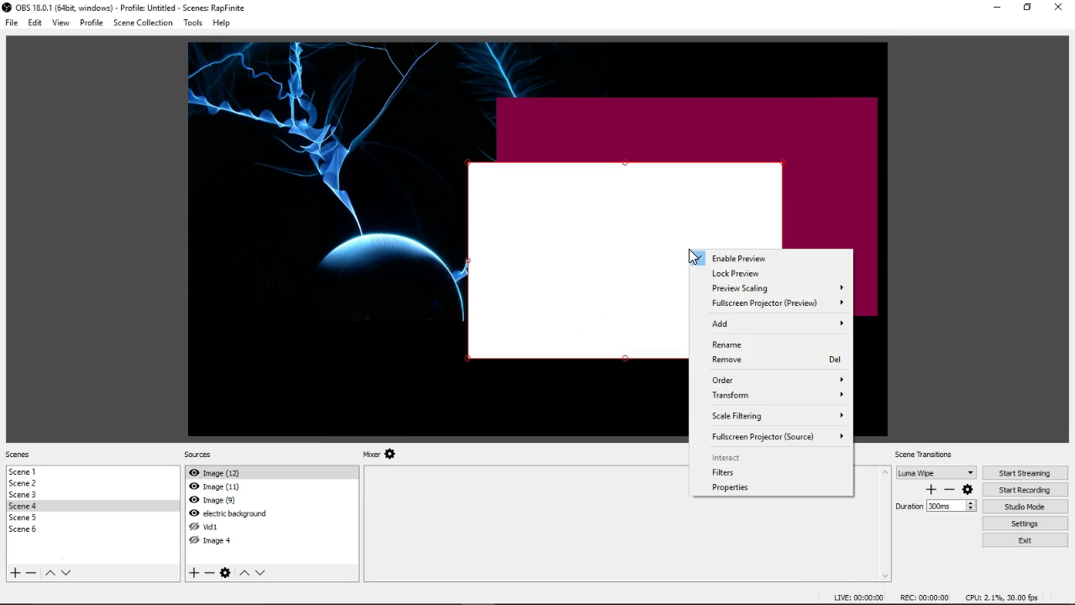
{"action": "left_click", "coordinate": [756, 361]}
{"action": "left_click", "coordinate": [559, 323]}
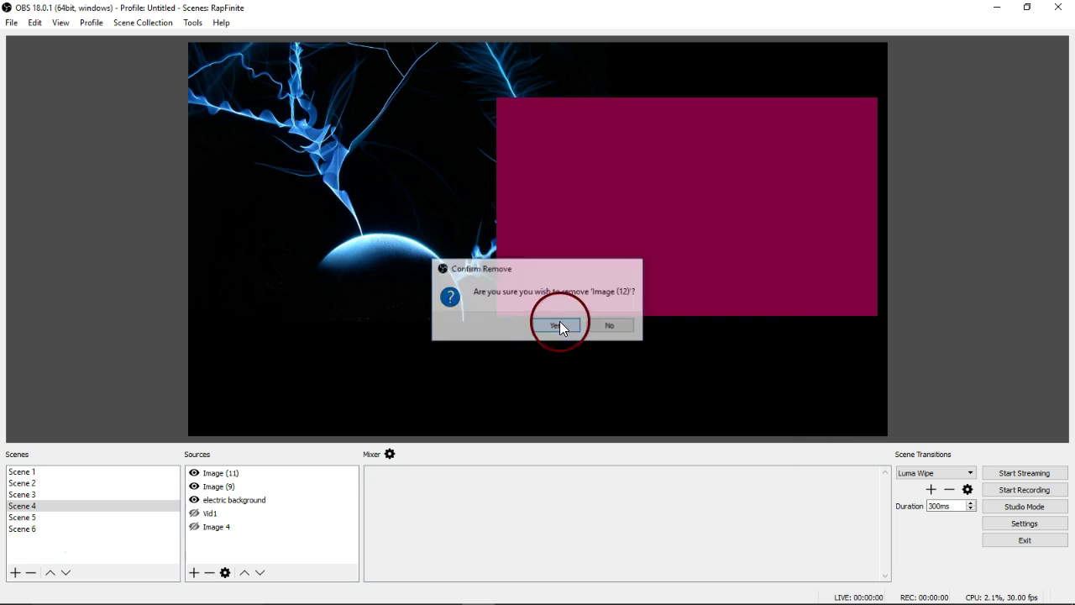
Step: Remove the burgundy image from Scene 4, leaving the electric background images in place
{"action": "left_click", "coordinate": [727, 195]}
{"action": "left_click", "coordinate": [259, 488]}
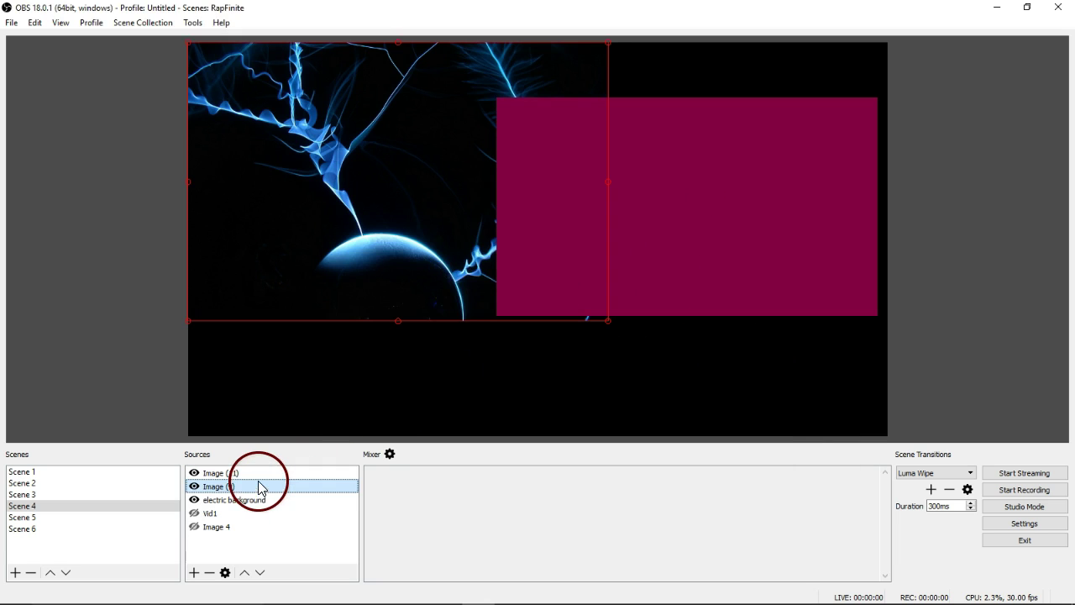
{"action": "left_click", "coordinate": [260, 476]}
{"action": "right_click", "coordinate": [701, 224]}
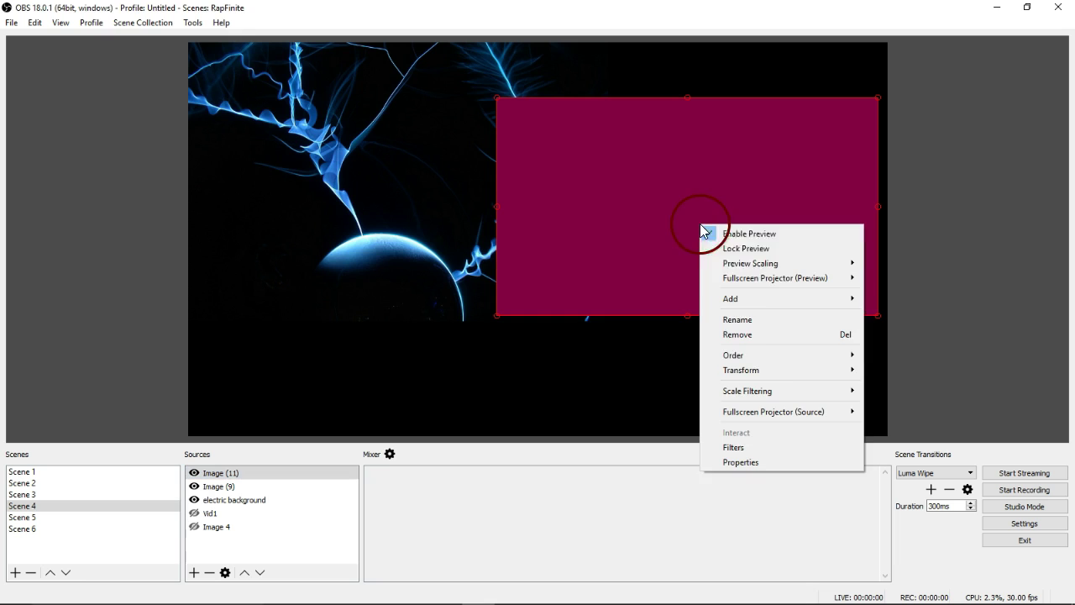
{"action": "left_click", "coordinate": [786, 345]}
{"action": "left_click", "coordinate": [559, 327]}
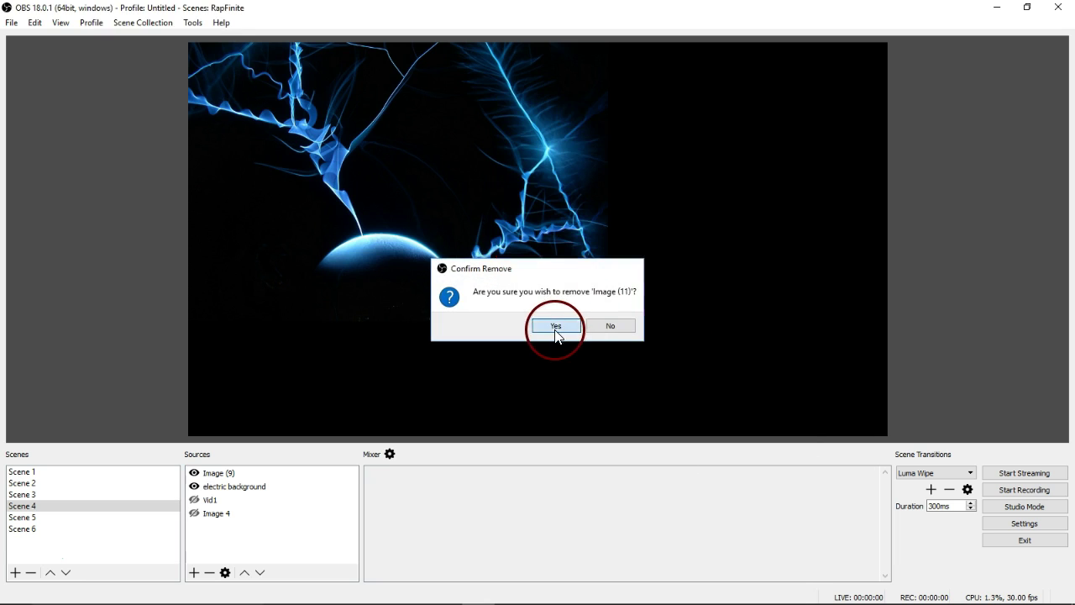
Step: Examine how the swirl images are tiled behind the webcam in Scene 3, and look at the tiled background in Scene 1
{"action": "left_click", "coordinate": [495, 252]}
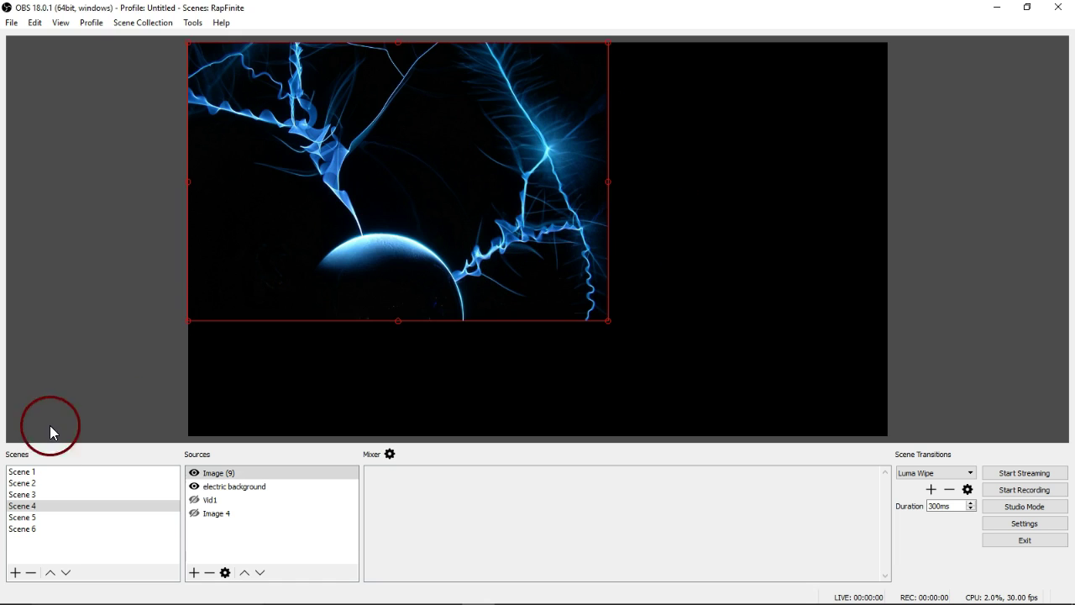
{"action": "left_click", "coordinate": [45, 519]}
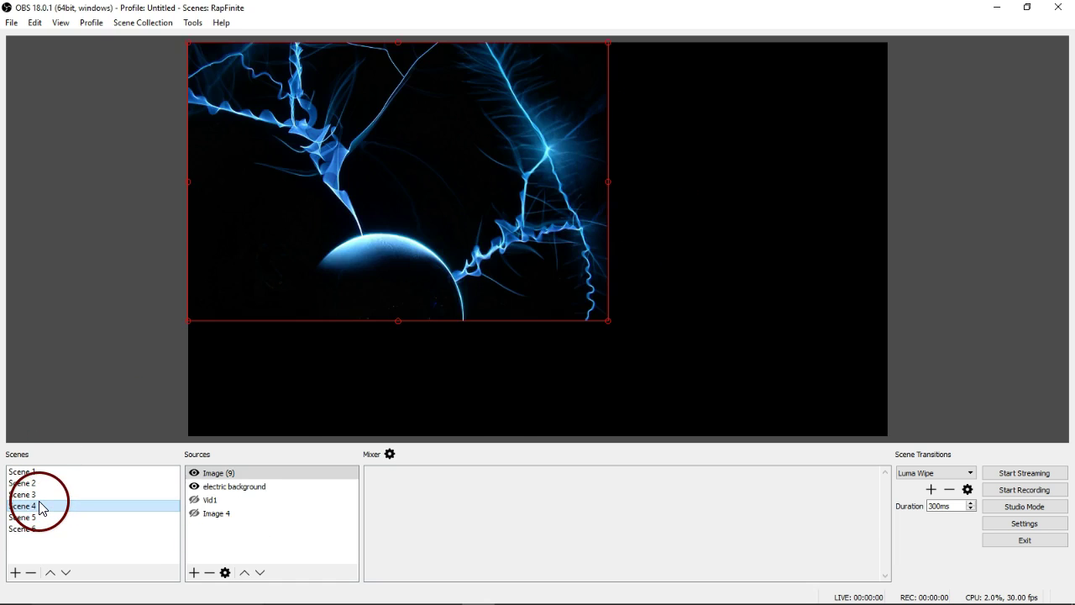
{"action": "left_click", "coordinate": [39, 496]}
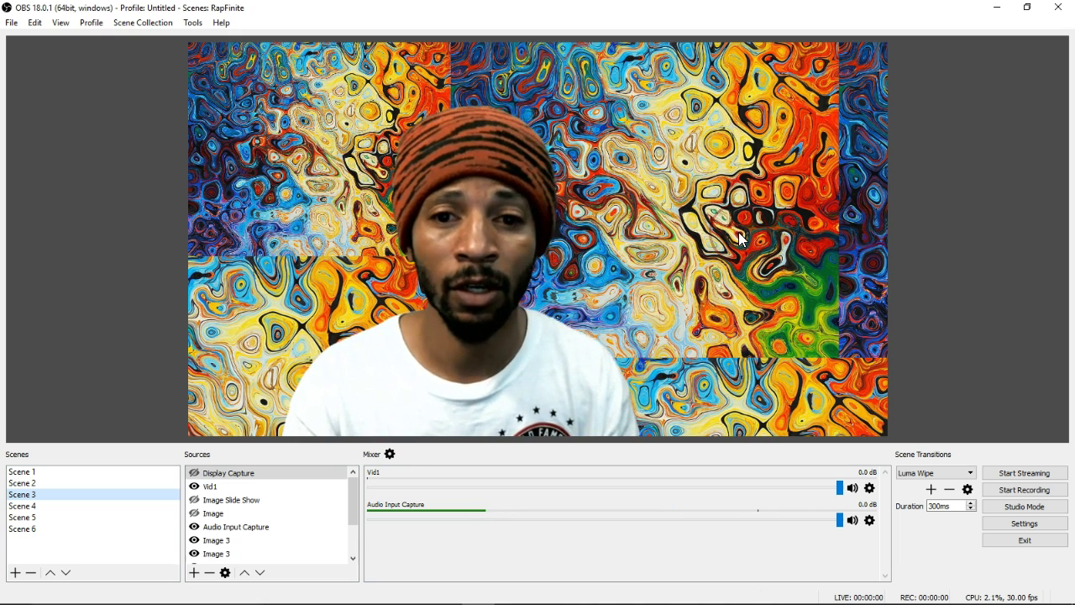
{"action": "left_click", "coordinate": [299, 126]}
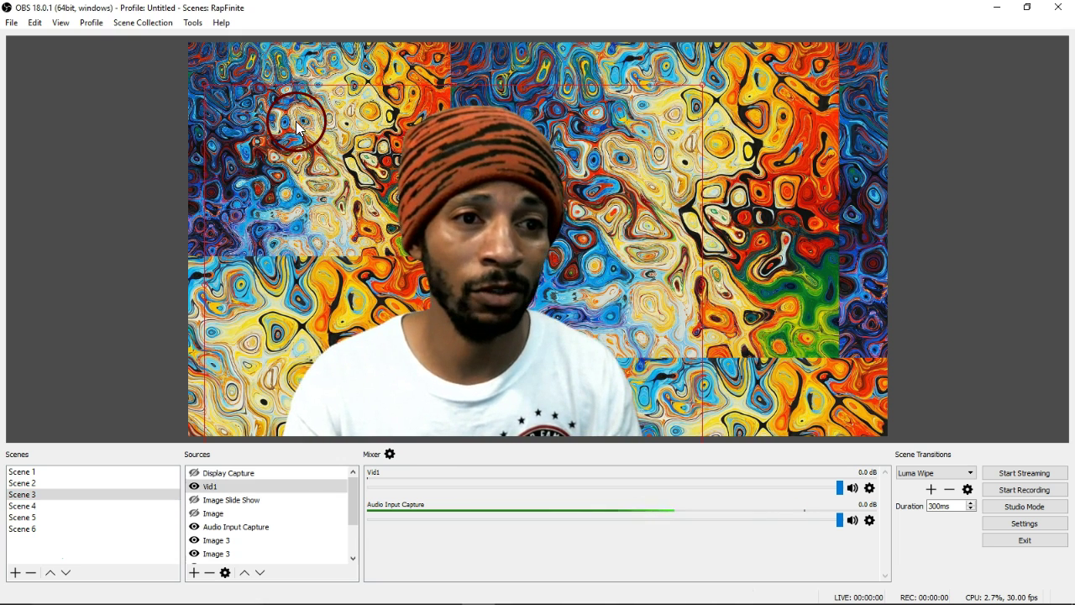
{"action": "left_click", "coordinate": [285, 73]}
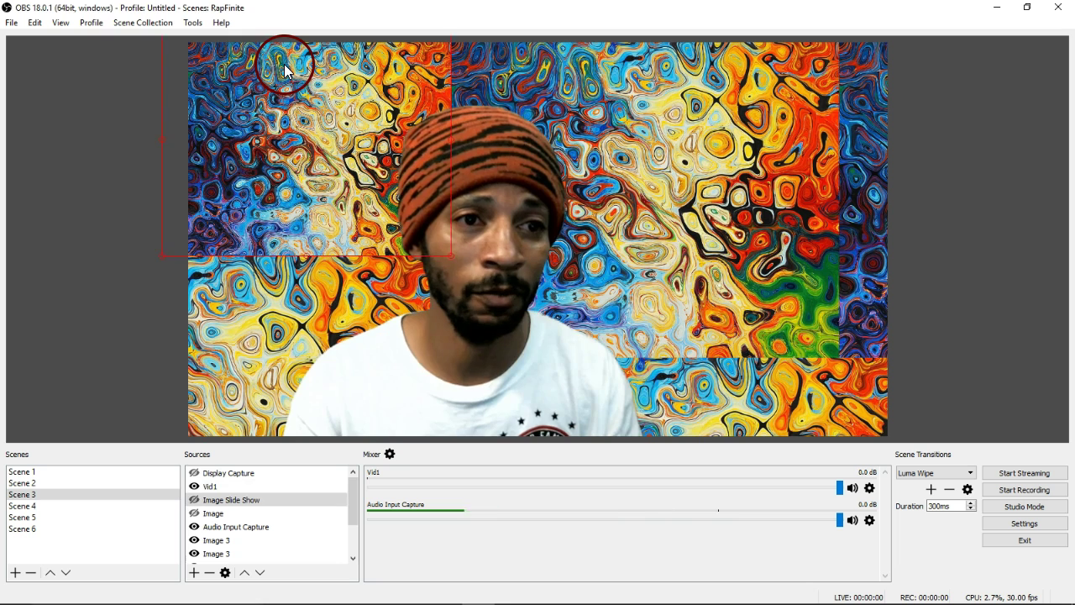
{"action": "left_click", "coordinate": [587, 74]}
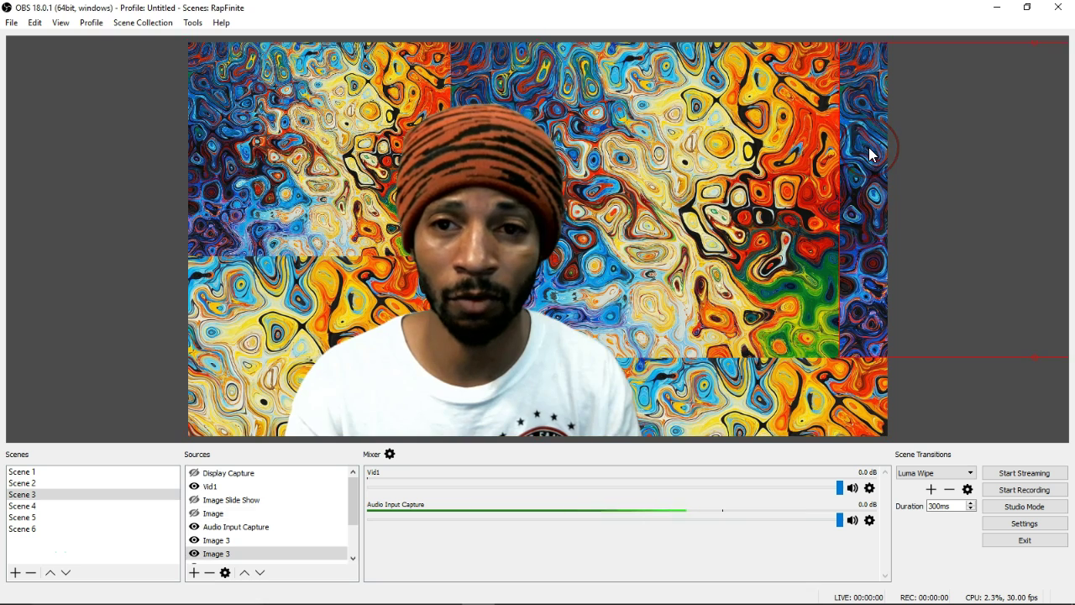
{"action": "left_click", "coordinate": [249, 392]}
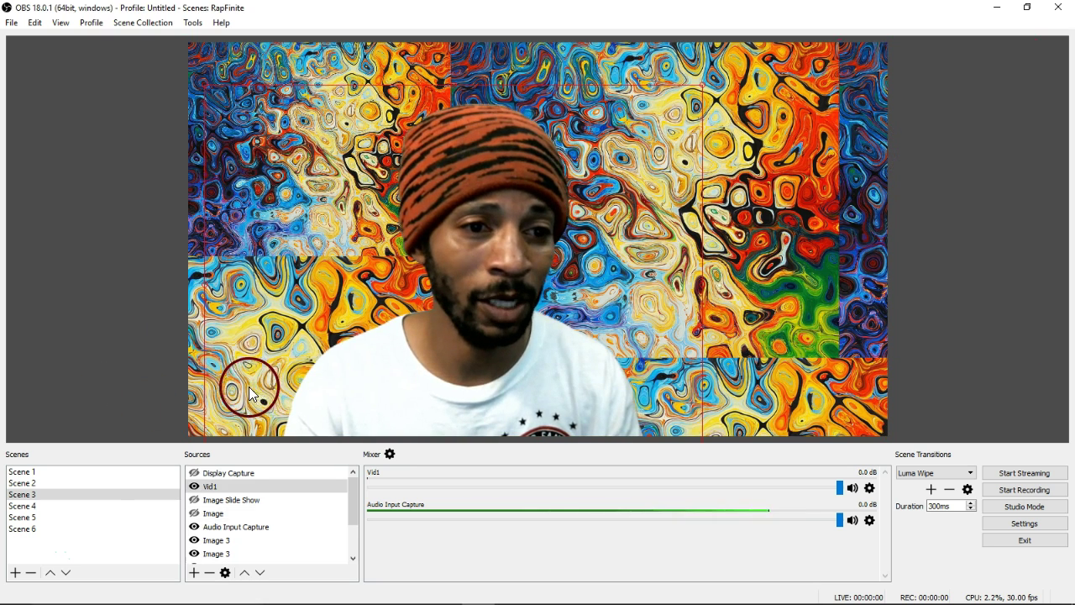
{"action": "left_click", "coordinate": [199, 361]}
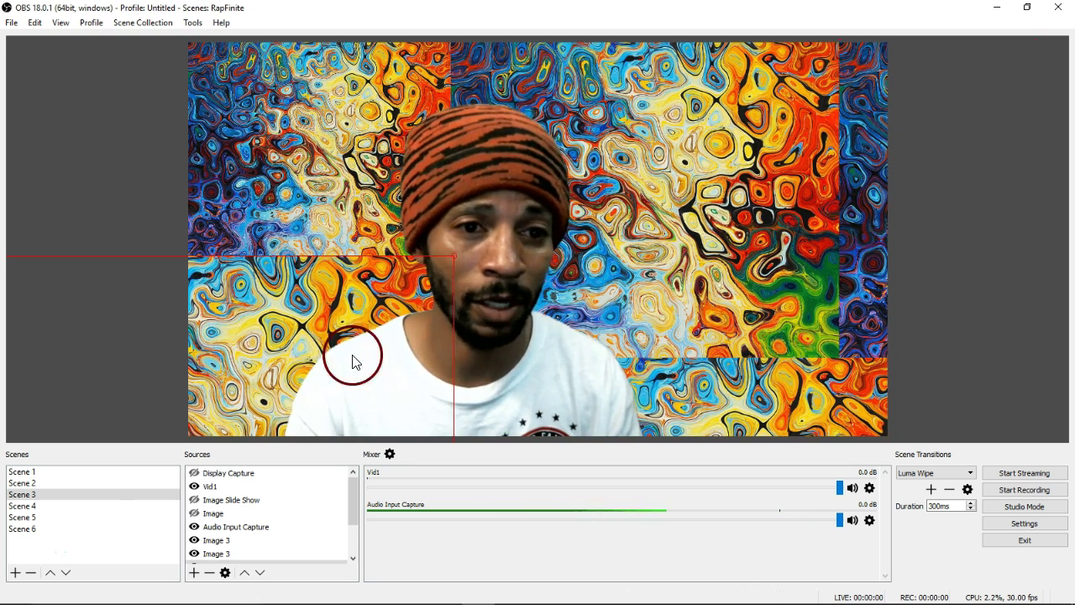
{"action": "left_click", "coordinate": [718, 401]}
{"action": "left_click", "coordinate": [776, 398]}
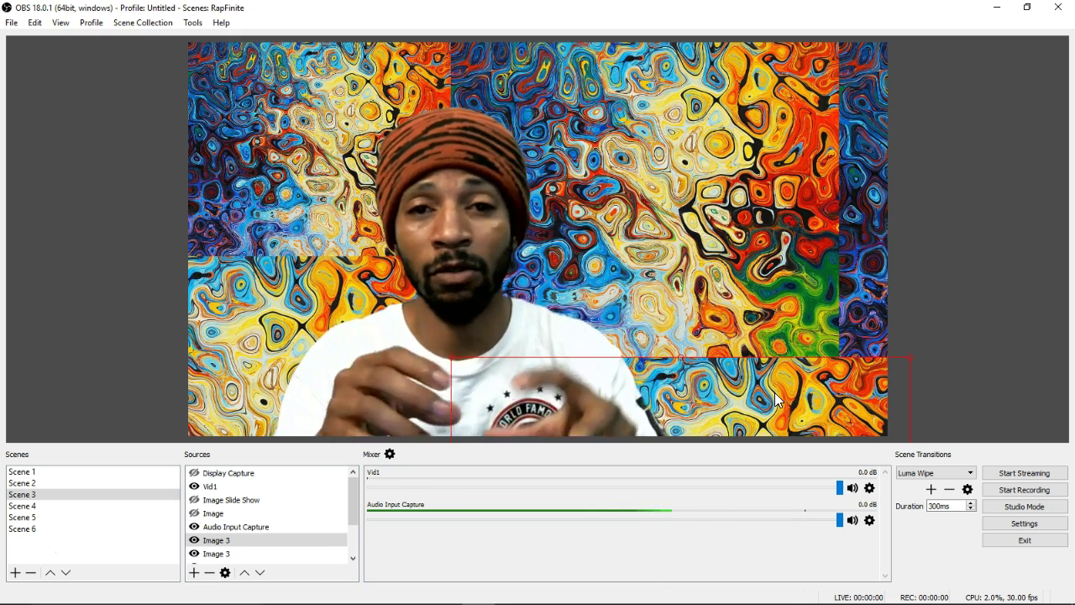
{"action": "left_click", "coordinate": [85, 472]}
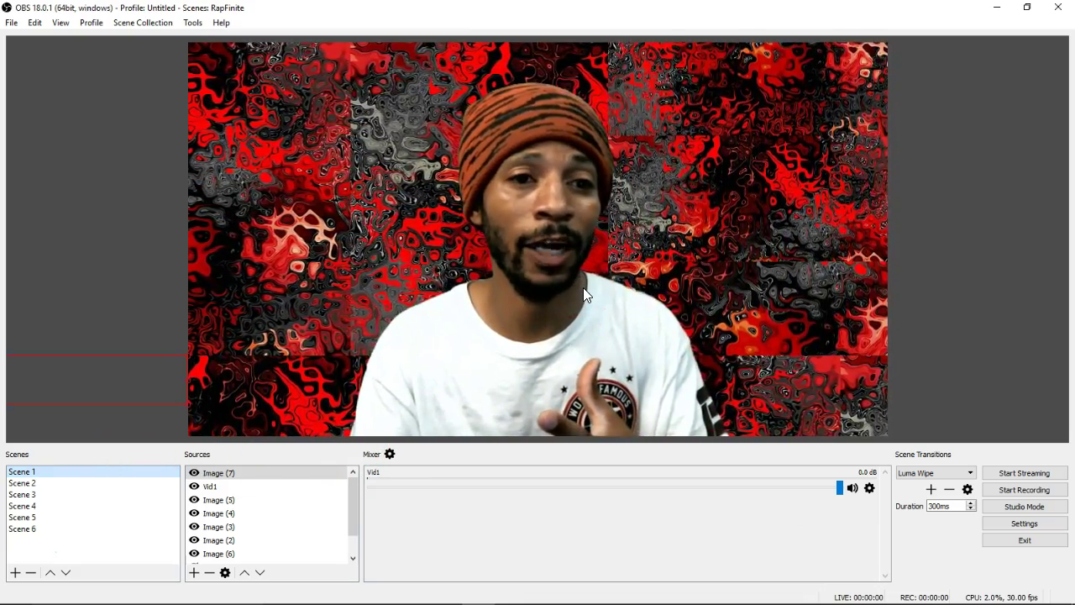
Step: Switch to the Untitled scene collection and look through Scene, Scene 1 and Scene 3, ending on Scene 3
{"action": "left_click", "coordinate": [157, 25]}
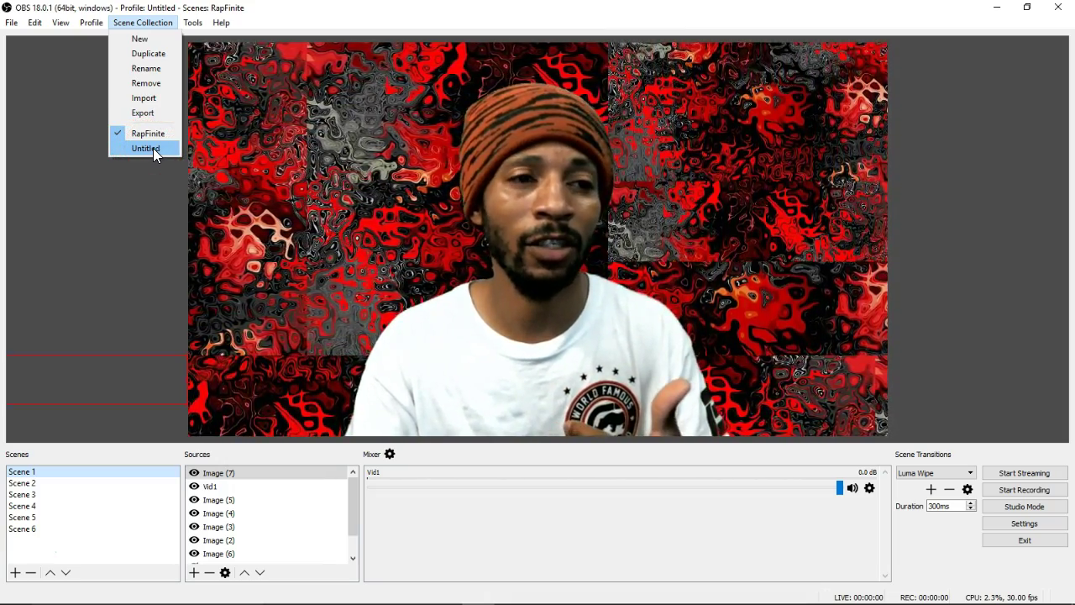
{"action": "left_click", "coordinate": [153, 148]}
{"action": "left_click", "coordinate": [56, 473]}
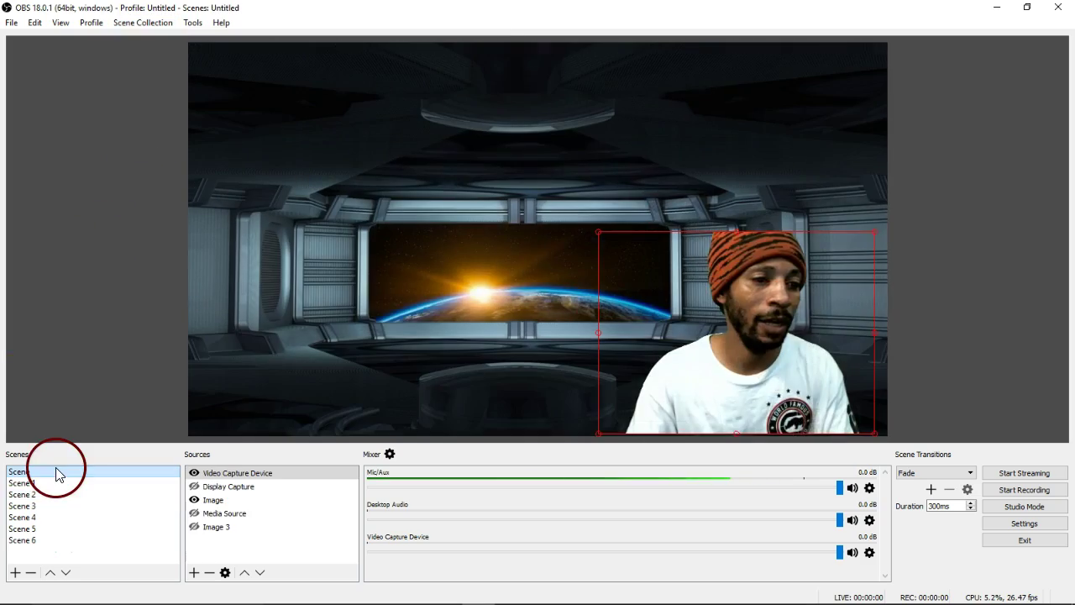
{"action": "left_click", "coordinate": [58, 483]}
{"action": "left_click", "coordinate": [122, 304]}
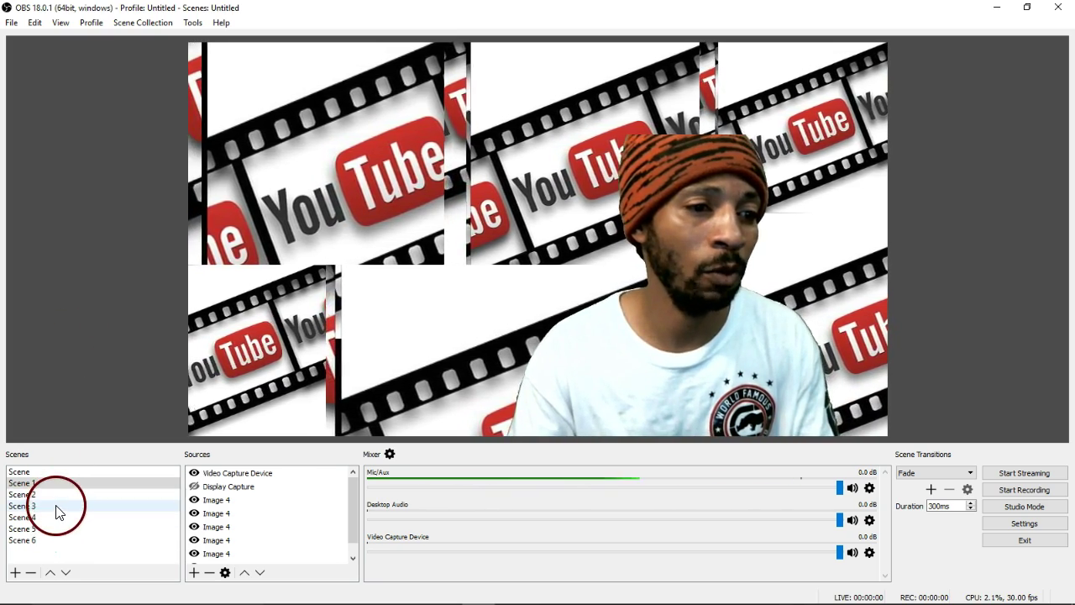
{"action": "left_click", "coordinate": [56, 507]}
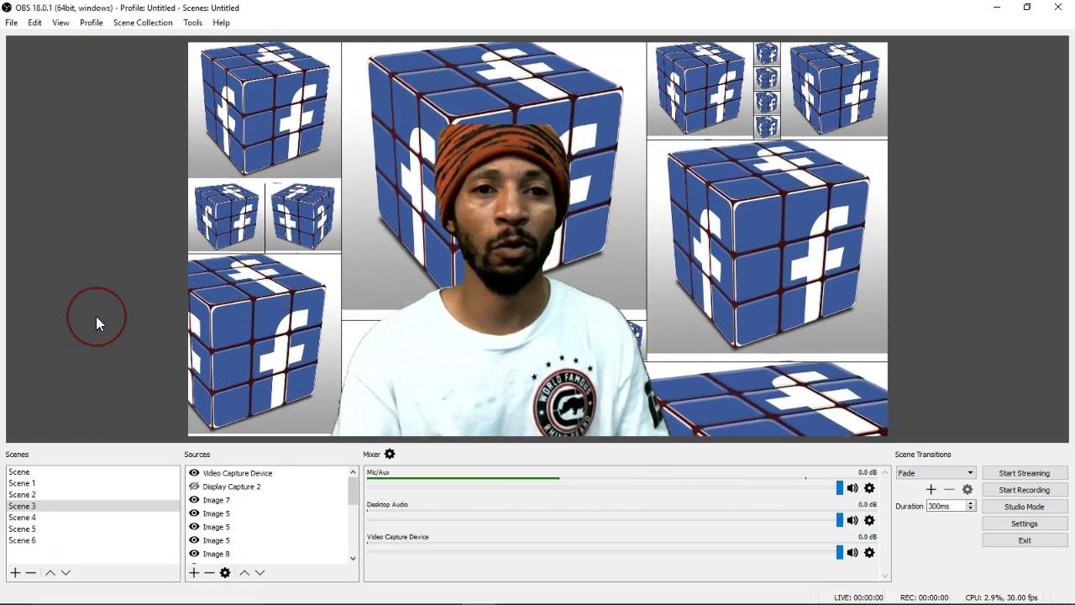
Step: Set the top value of the Video Capture Device's Crop/Pad filter to 10 and deselect the source
{"action": "left_click", "coordinate": [505, 163]}
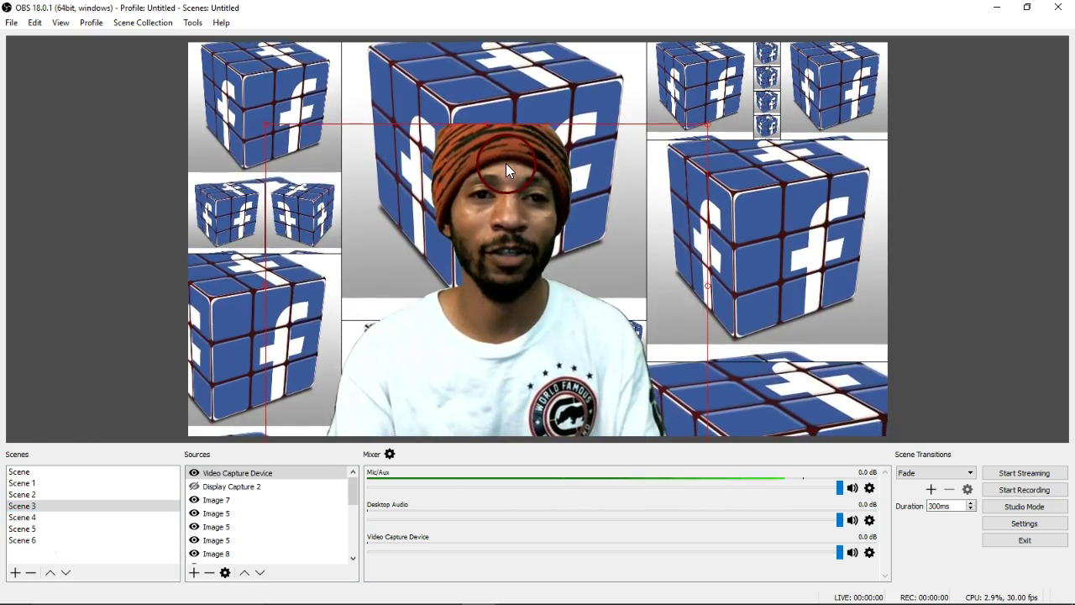
{"action": "right_click", "coordinate": [530, 176]}
{"action": "left_click", "coordinate": [611, 424]}
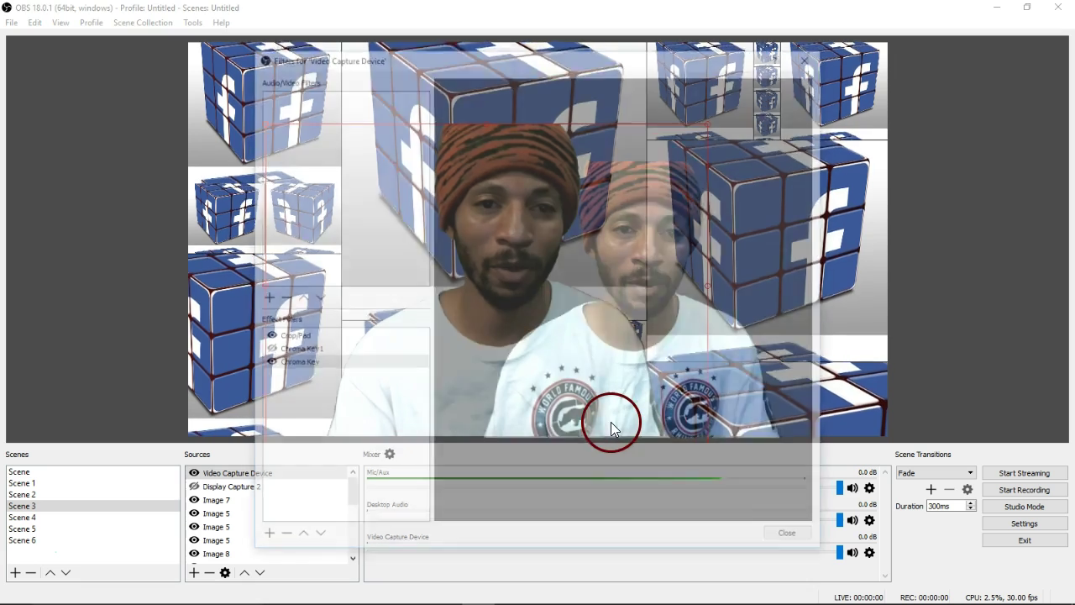
{"action": "left_click", "coordinate": [309, 337]}
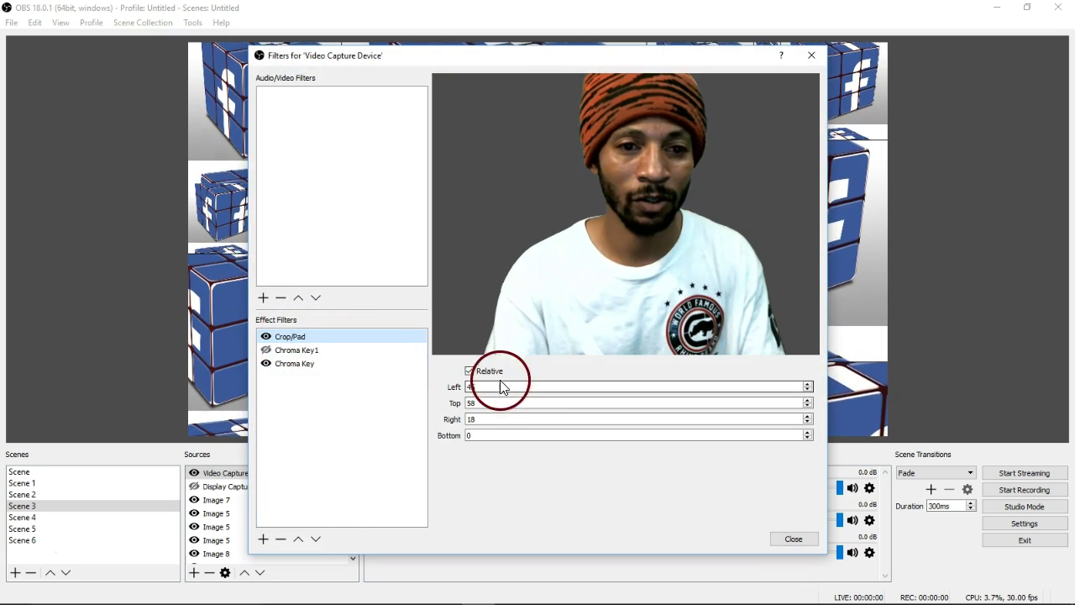
{"action": "left_click_drag", "start_coordinate": [479, 402], "coordinate": [456, 401]}
{"action": "type", "text": "10"}
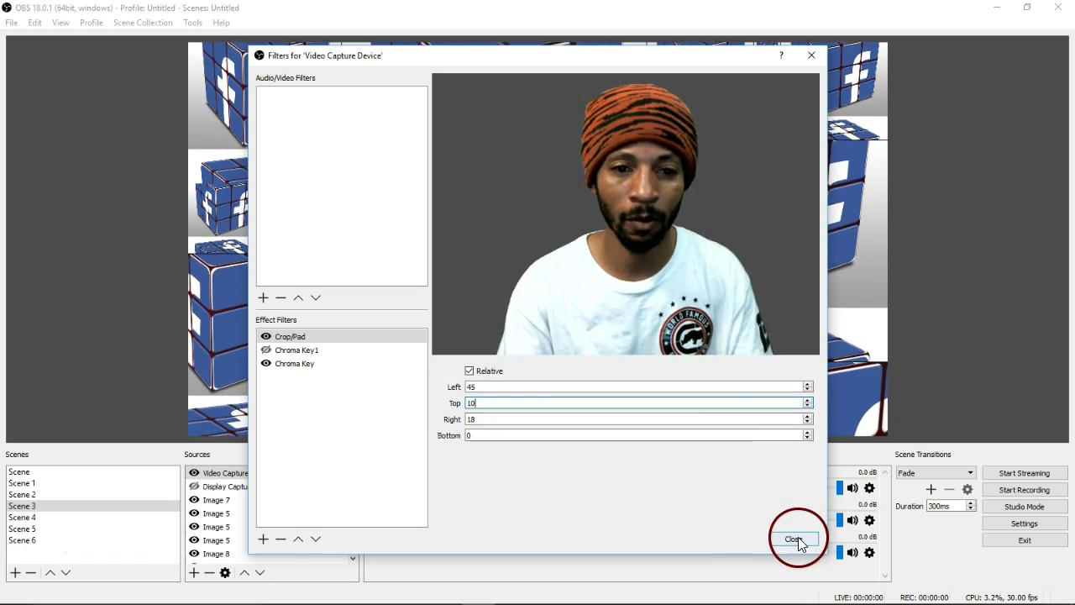
{"action": "left_click", "coordinate": [794, 539]}
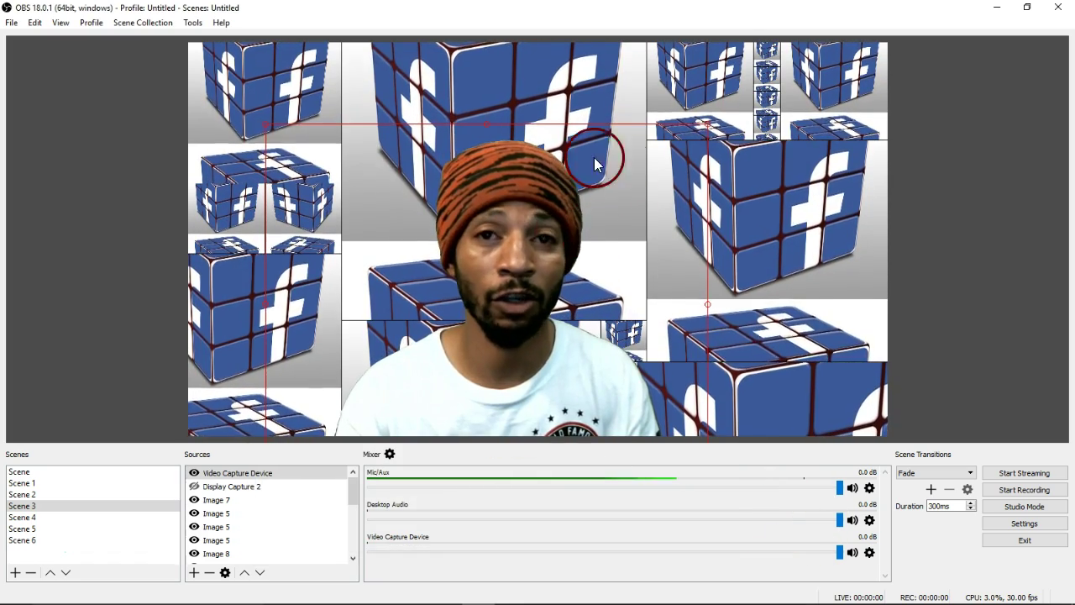
{"action": "left_click", "coordinate": [126, 266]}
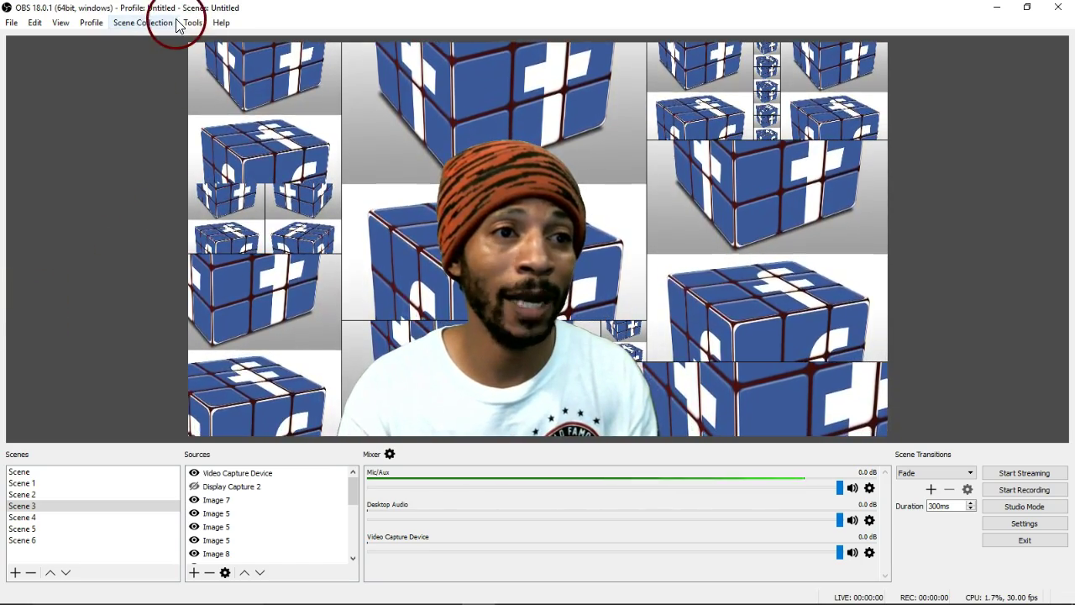
Step: Switch back to the RapFinite scene collection
{"action": "left_click", "coordinate": [143, 23]}
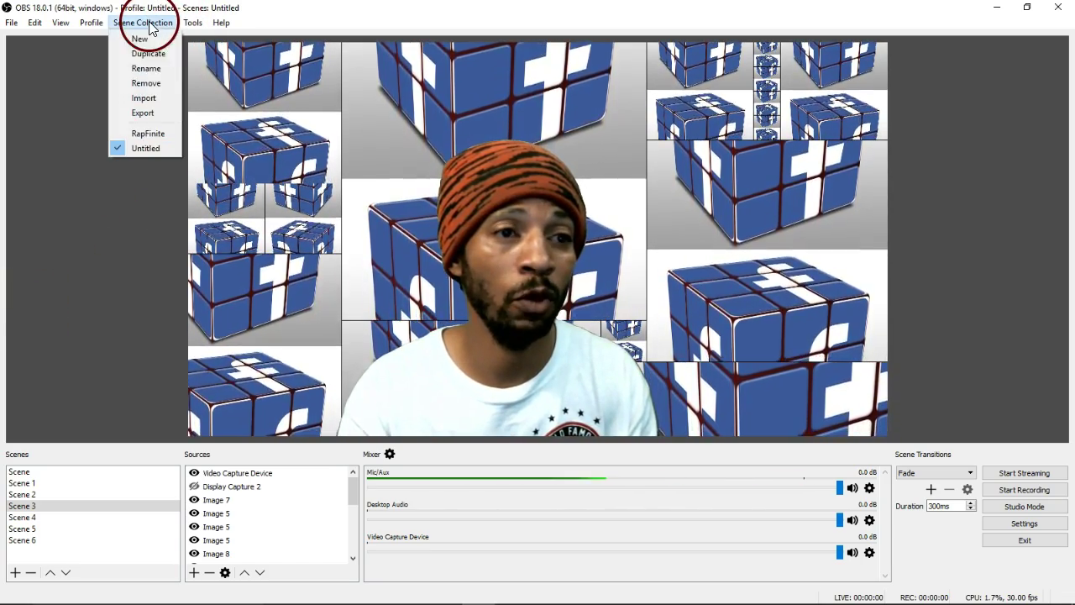
{"action": "left_click", "coordinate": [148, 134]}
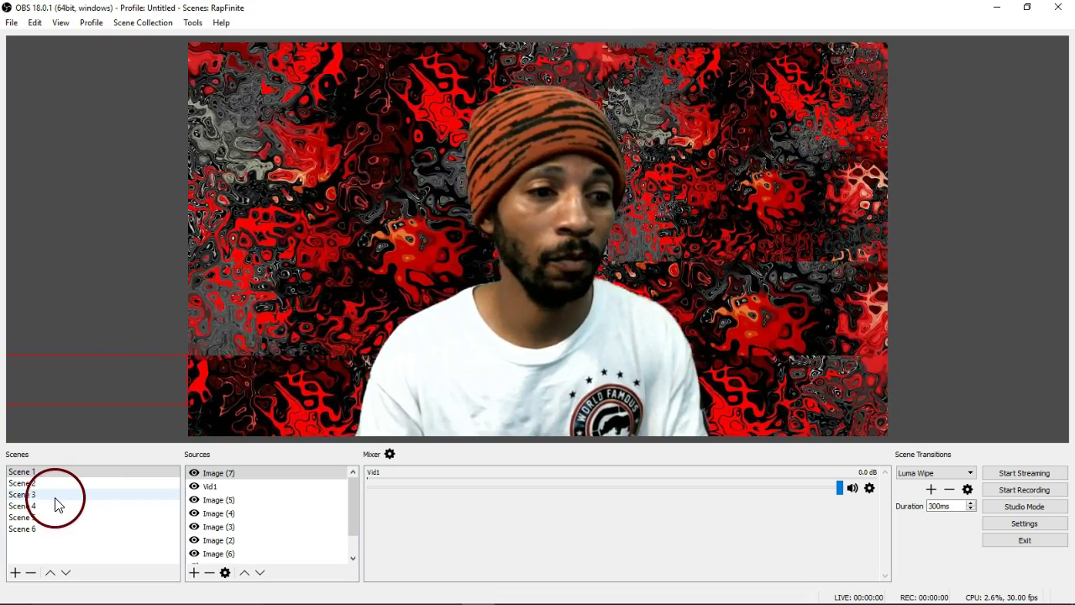
Step: Switch to Scene 4, stretch the blue electric image to fill the screen and select it
{"action": "left_click", "coordinate": [55, 495]}
{"action": "left_click", "coordinate": [55, 506]}
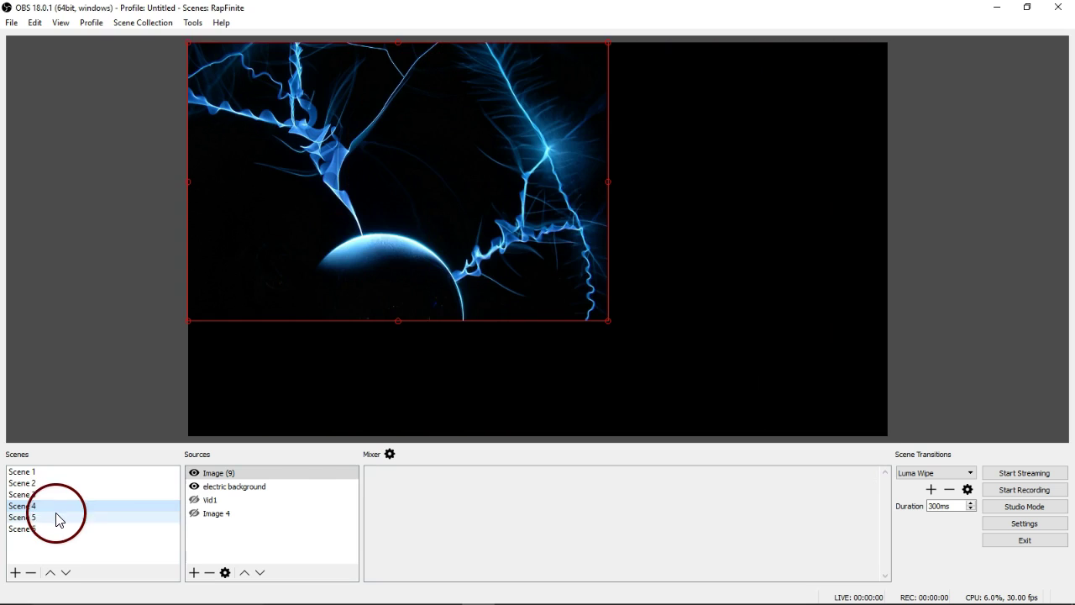
{"action": "right_click", "coordinate": [529, 260]}
{"action": "mouse_move", "coordinate": [596, 411]}
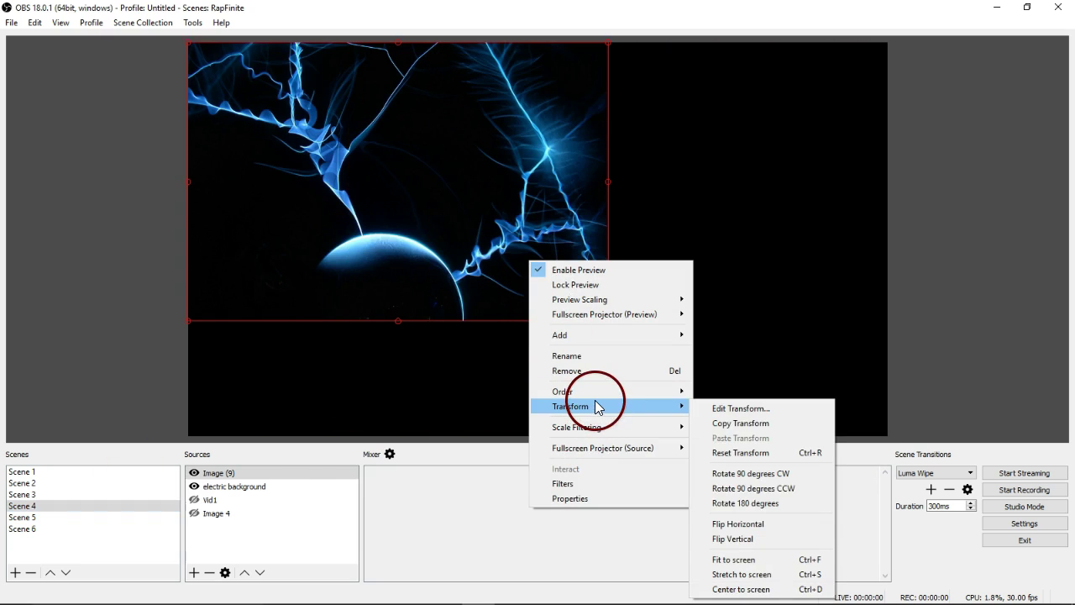
{"action": "left_click", "coordinate": [769, 572]}
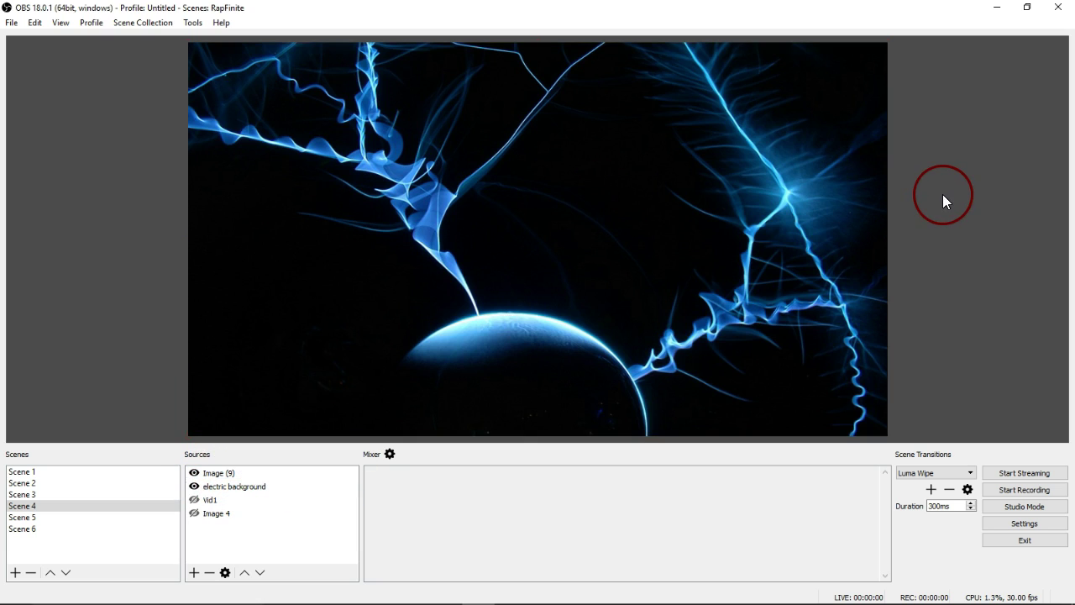
{"action": "left_click", "coordinate": [560, 185]}
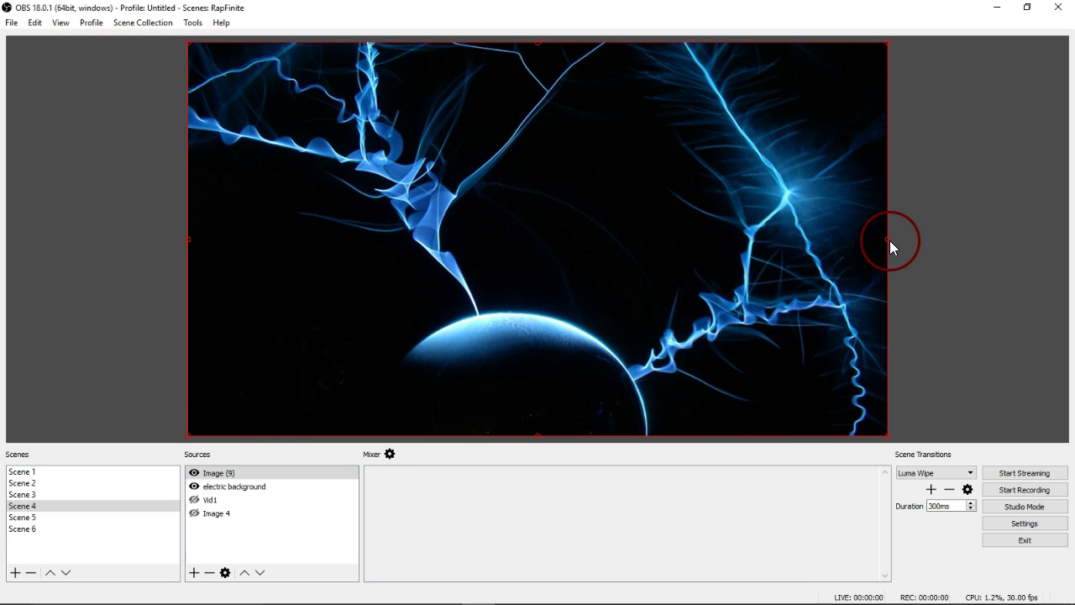
Step: Open the filters of Image (9) and add a Scroll effect filter with the default name
{"action": "right_click", "coordinate": [525, 254]}
{"action": "left_click", "coordinate": [268, 515]}
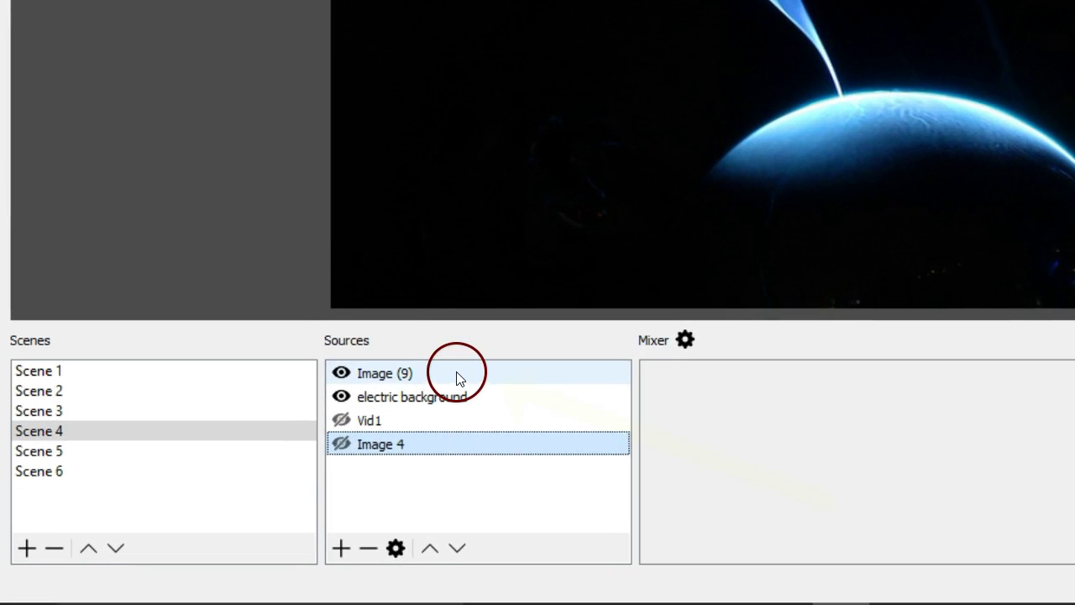
{"action": "left_click", "coordinate": [458, 379]}
{"action": "right_click", "coordinate": [458, 379]}
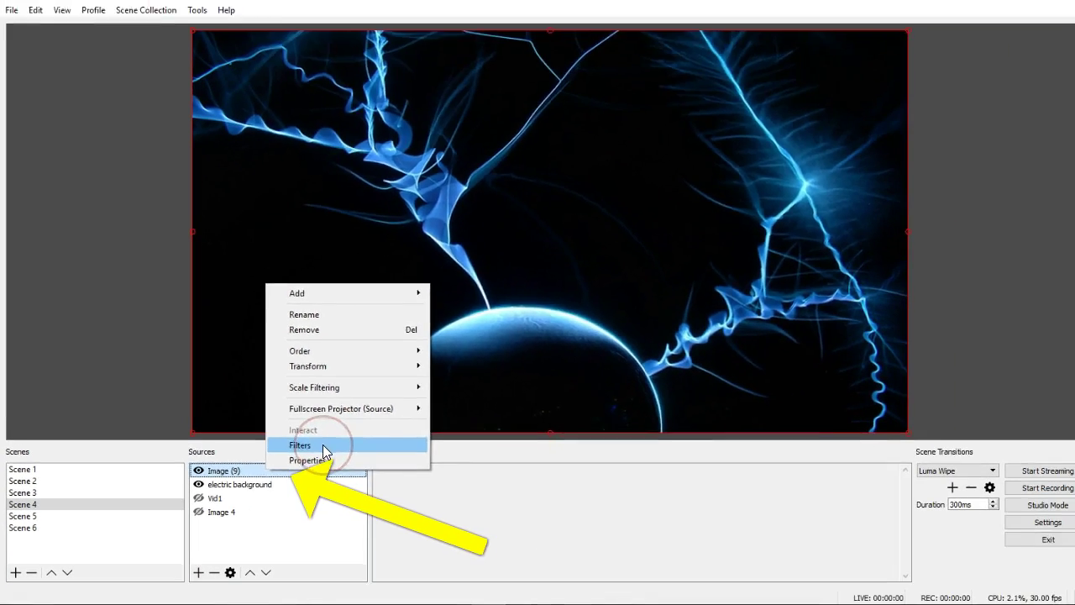
{"action": "left_click", "coordinate": [324, 448]}
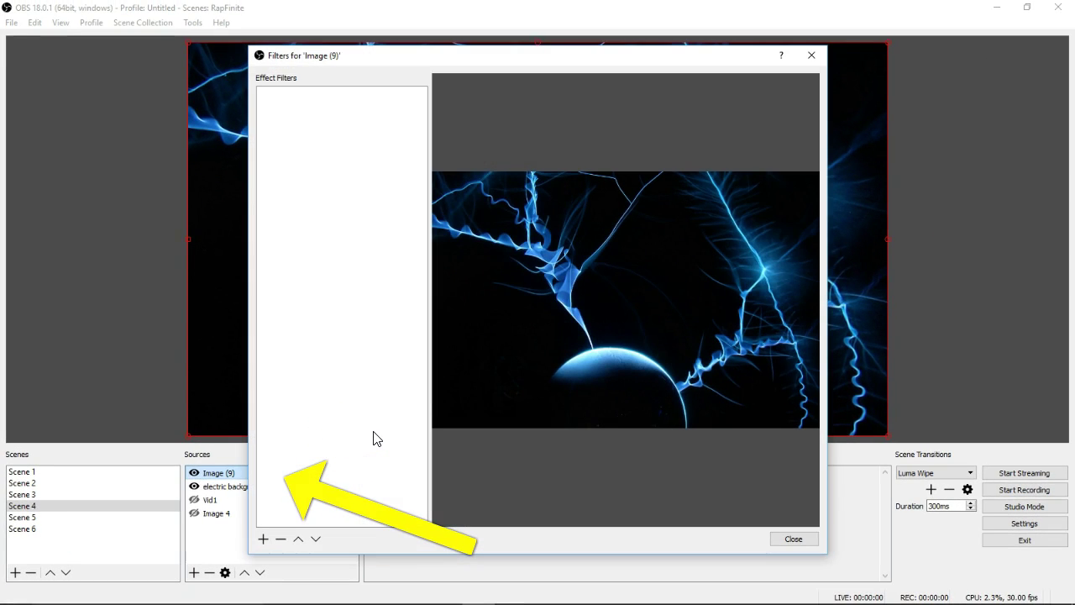
{"action": "left_click", "coordinate": [354, 371]}
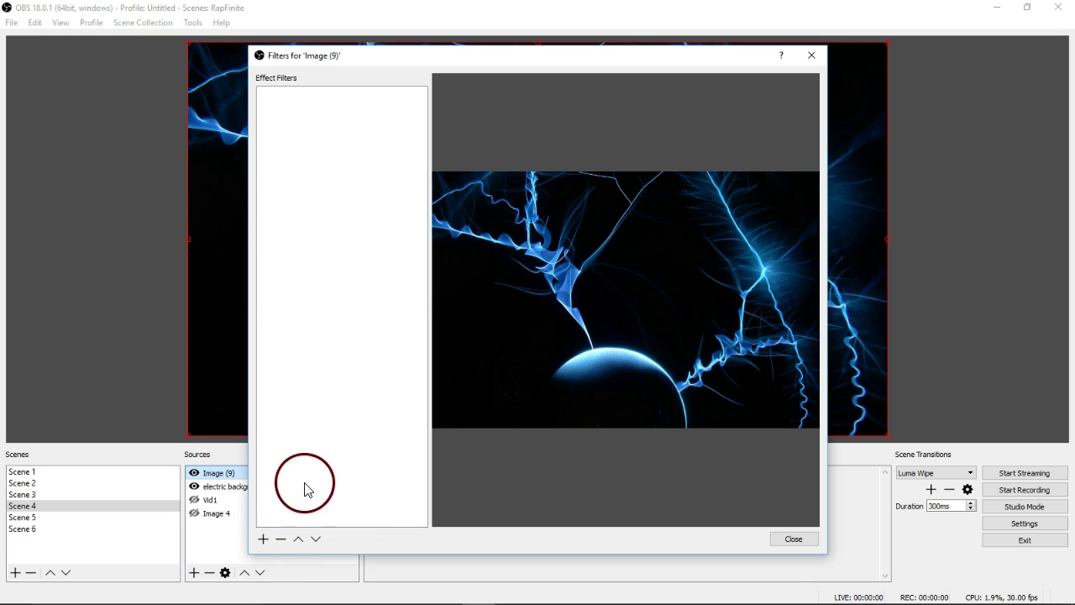
{"action": "left_click", "coordinate": [264, 540]}
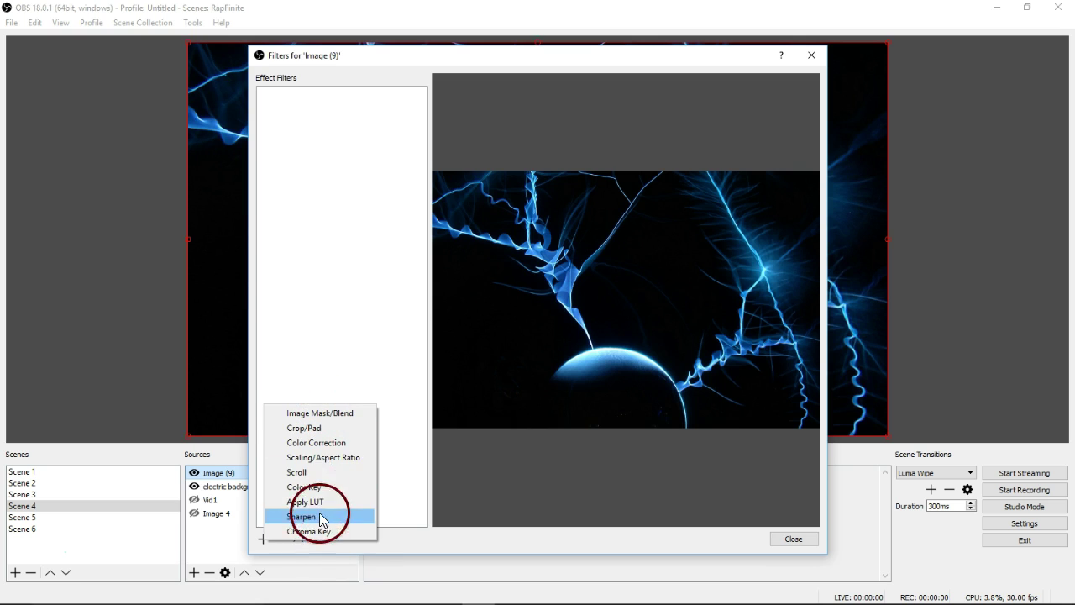
{"action": "left_click", "coordinate": [323, 473]}
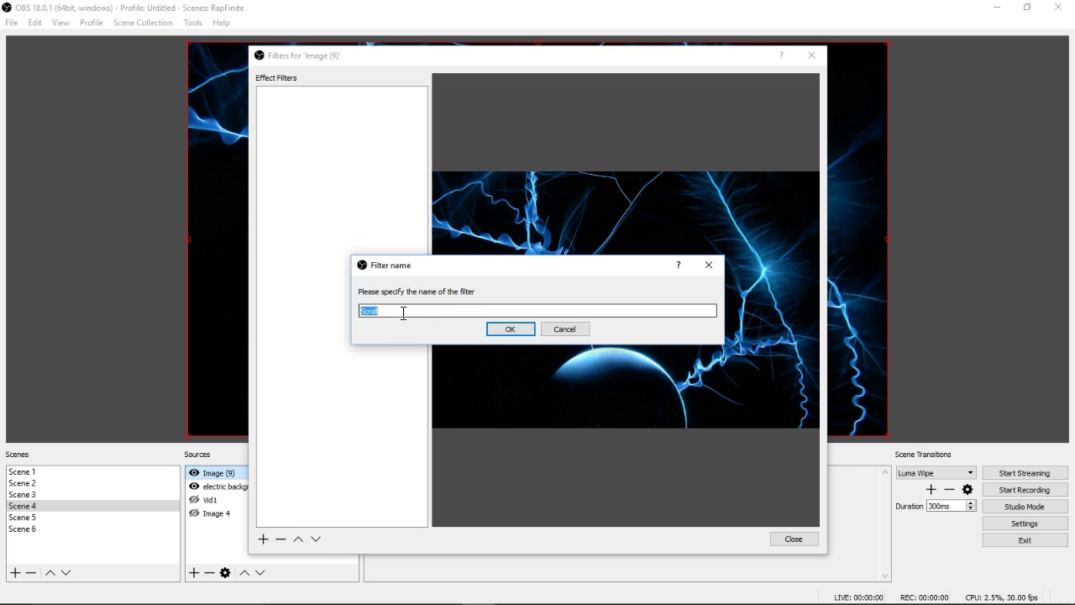
{"action": "left_click", "coordinate": [515, 329]}
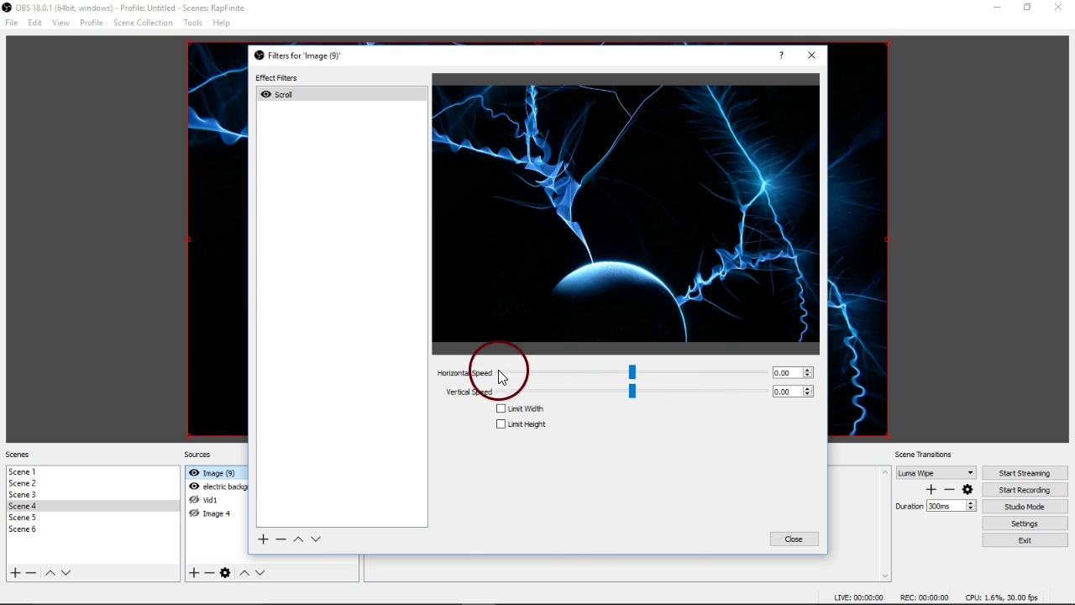
Step: Try a horizontal scroll speed of 500, reduce it to 10 and check the moving image in the main preview
{"action": "left_click_drag", "start_coordinate": [633, 371], "coordinate": [799, 373]}
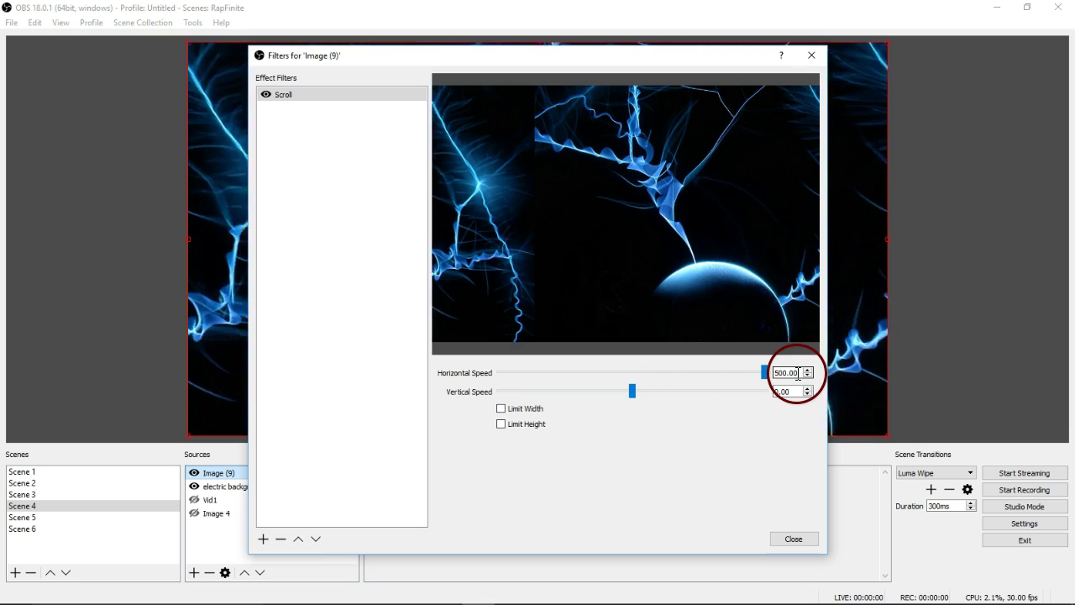
{"action": "left_click_drag", "start_coordinate": [660, 59], "coordinate": [689, 79]}
{"action": "left_click_drag", "start_coordinate": [798, 399], "coordinate": [666, 399]}
{"action": "left_click_drag", "start_coordinate": [648, 79], "coordinate": [673, 515]}
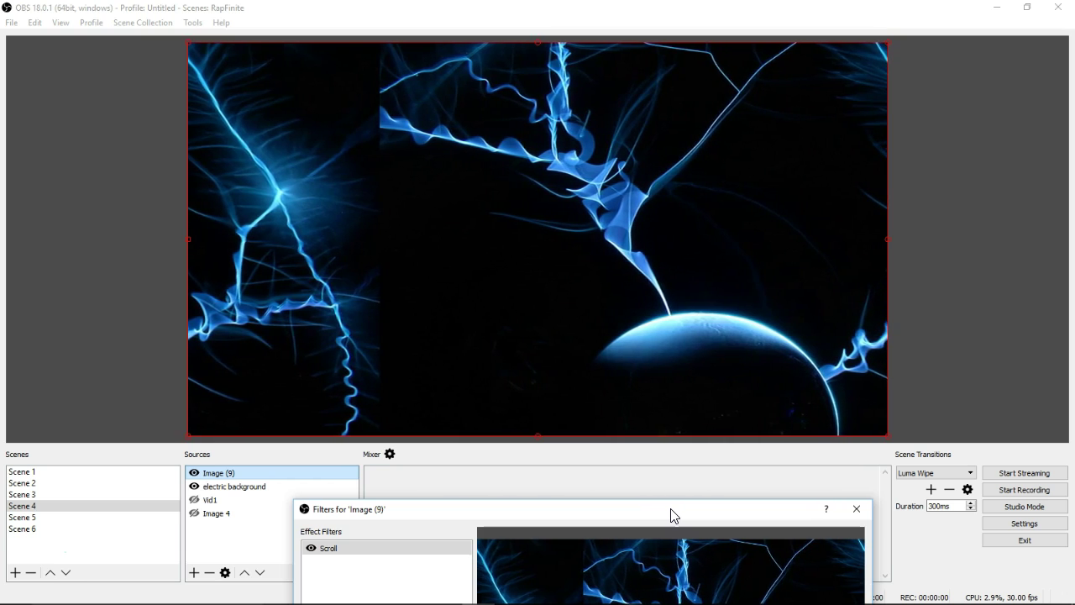
{"action": "left_click_drag", "start_coordinate": [672, 510], "coordinate": [624, 237]}
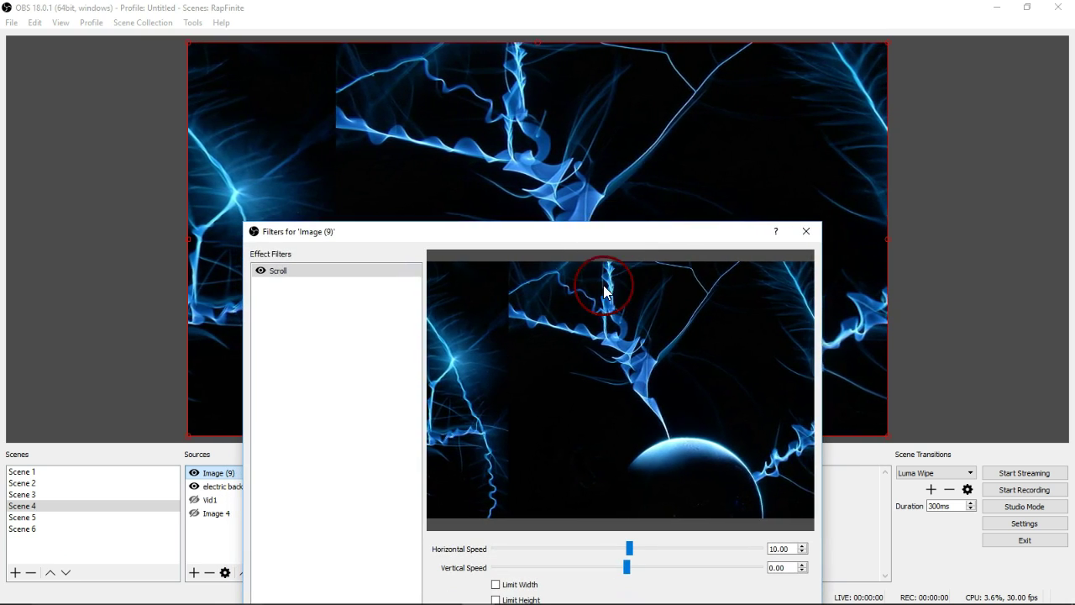
Step: Lower the Scroll filter's horizontal speed to 3 and check the slower motion in the main preview
{"action": "left_click_drag", "start_coordinate": [632, 552], "coordinate": [630, 552]}
{"action": "left_click_drag", "start_coordinate": [630, 550], "coordinate": [627, 550]}
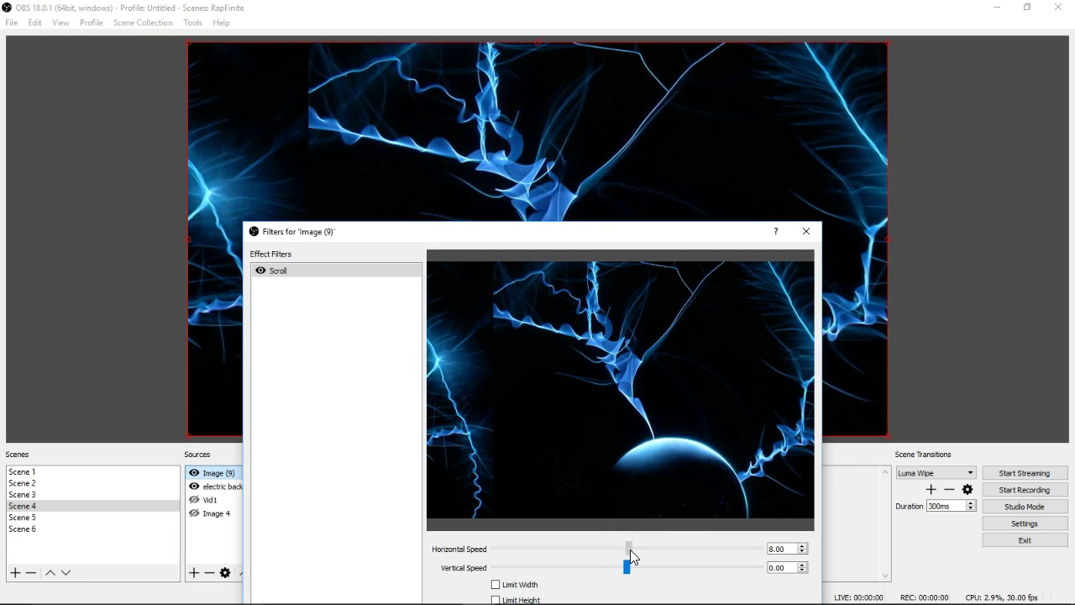
{"action": "left_click", "coordinate": [663, 293]}
{"action": "mouse_move", "coordinate": [660, 233]}
{"action": "left_mouse_down"}
{"action": "mouse_move", "coordinate": [463, 538]}
{"action": "mouse_move", "coordinate": [660, 463]}
{"action": "mouse_move", "coordinate": [683, 415]}
{"action": "left_mouse_up"}
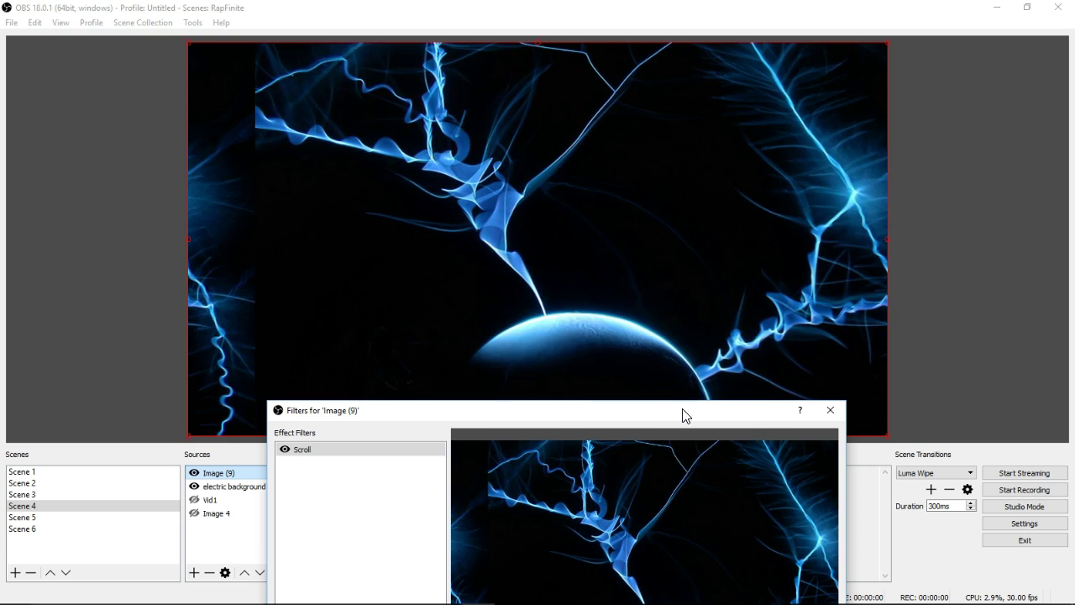
{"action": "left_click_drag", "start_coordinate": [682, 414], "coordinate": [728, 254]}
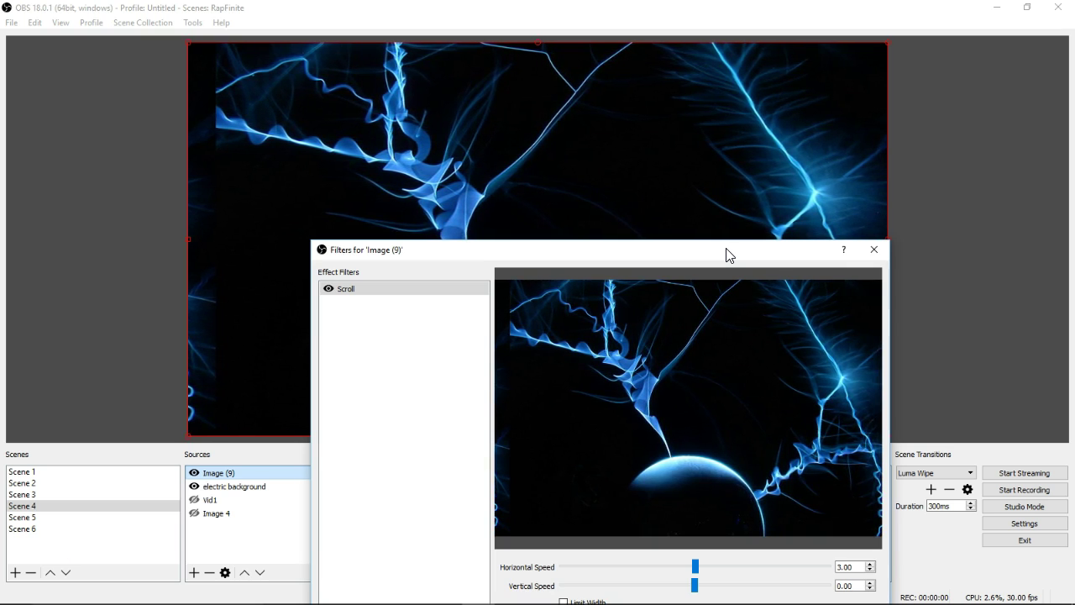
Step: Set the Scroll filter's horizontal speed to 33 and vertical speed to -58, and check the diagonal motion in the preview
{"action": "left_click_drag", "start_coordinate": [727, 254], "coordinate": [733, 171]}
{"action": "mouse_move", "coordinate": [702, 499]}
{"action": "left_mouse_down"}
{"action": "mouse_move", "coordinate": [680, 503]}
{"action": "mouse_move", "coordinate": [709, 486]}
{"action": "mouse_move", "coordinate": [686, 502]}
{"action": "left_mouse_up"}
{"action": "left_click", "coordinate": [702, 495]}
{"action": "left_click_drag", "start_coordinate": [756, 176], "coordinate": [684, 485]}
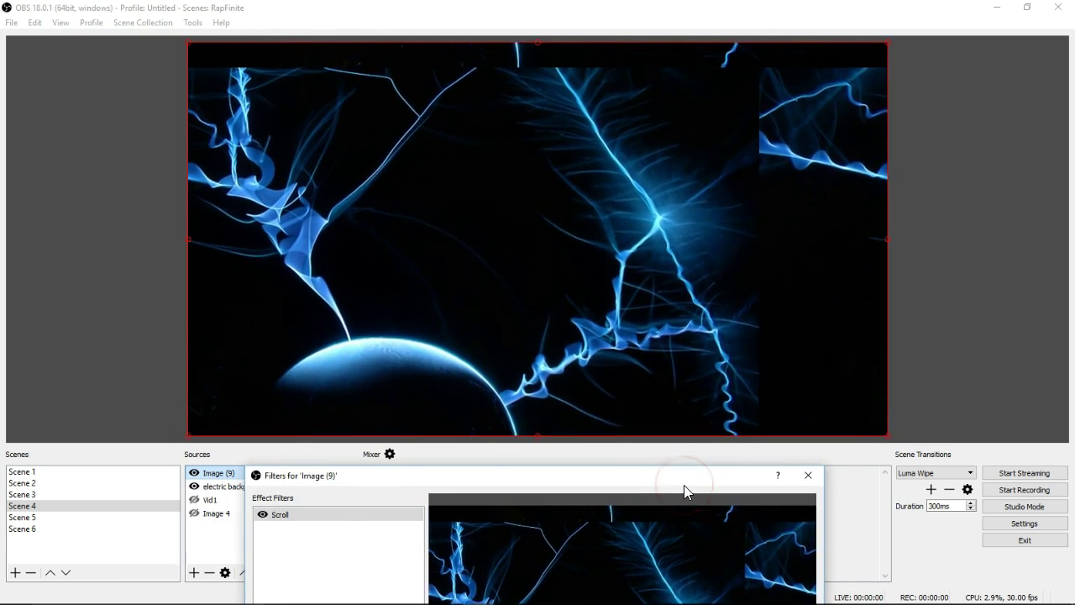
{"action": "left_click_drag", "start_coordinate": [686, 480], "coordinate": [742, 310]}
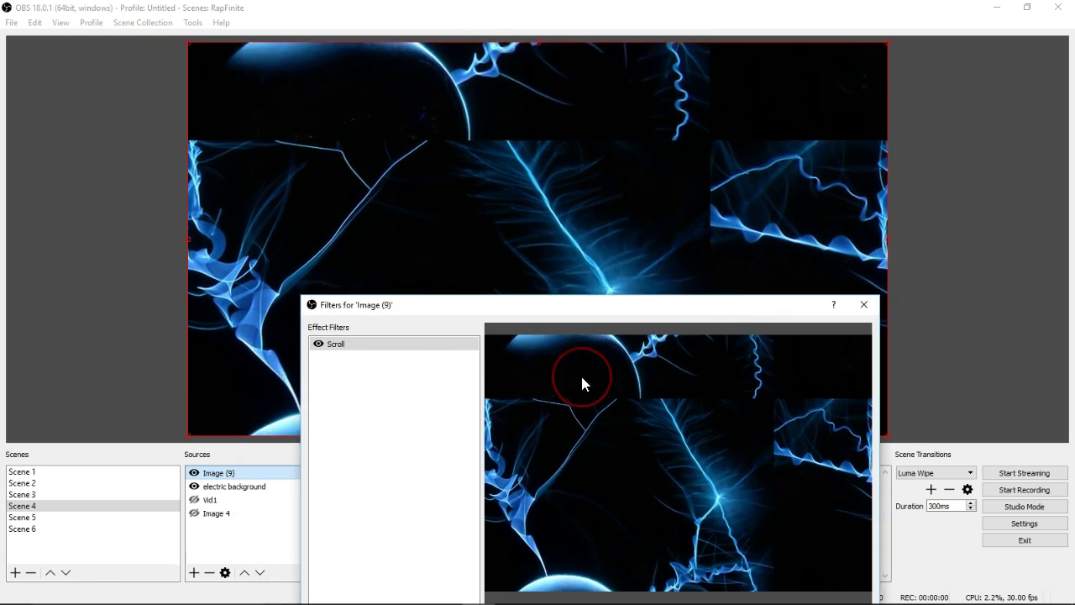
Step: Switch repeatedly between Scene 4 and Scene 5 to compare them, ending on Scene 4
{"action": "left_click", "coordinate": [45, 517]}
{"action": "left_click", "coordinate": [48, 508]}
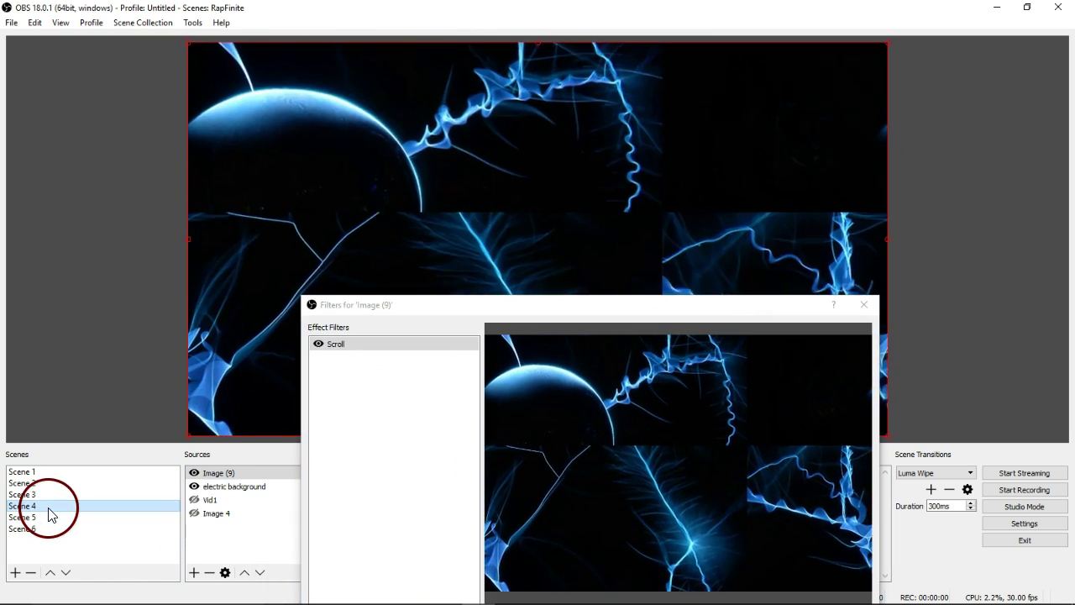
{"action": "left_click", "coordinate": [44, 517]}
{"action": "left_click", "coordinate": [46, 507]}
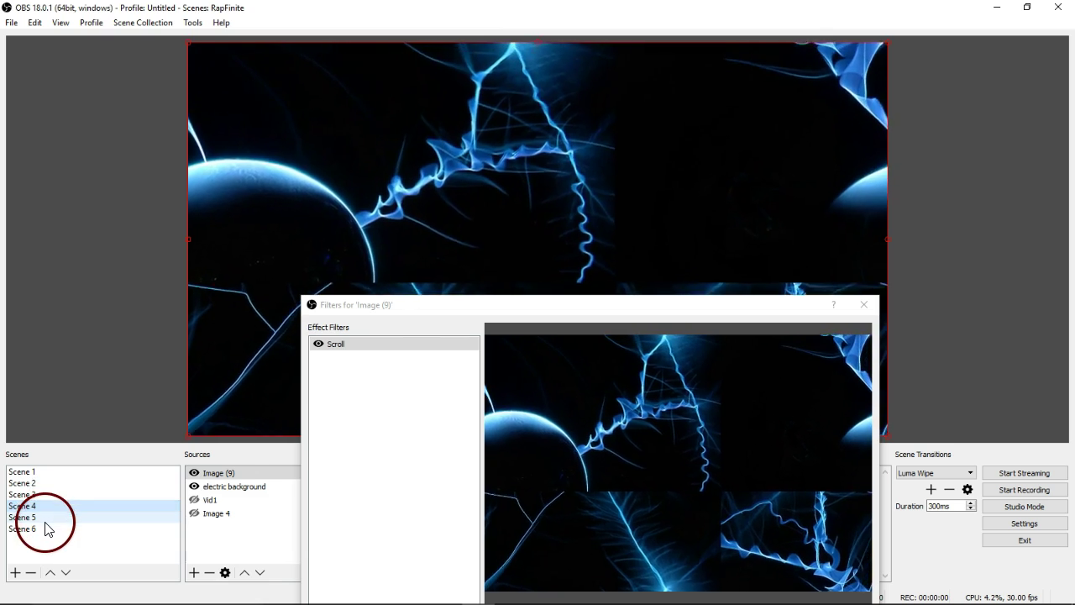
{"action": "left_click", "coordinate": [45, 518]}
{"action": "left_click", "coordinate": [46, 508]}
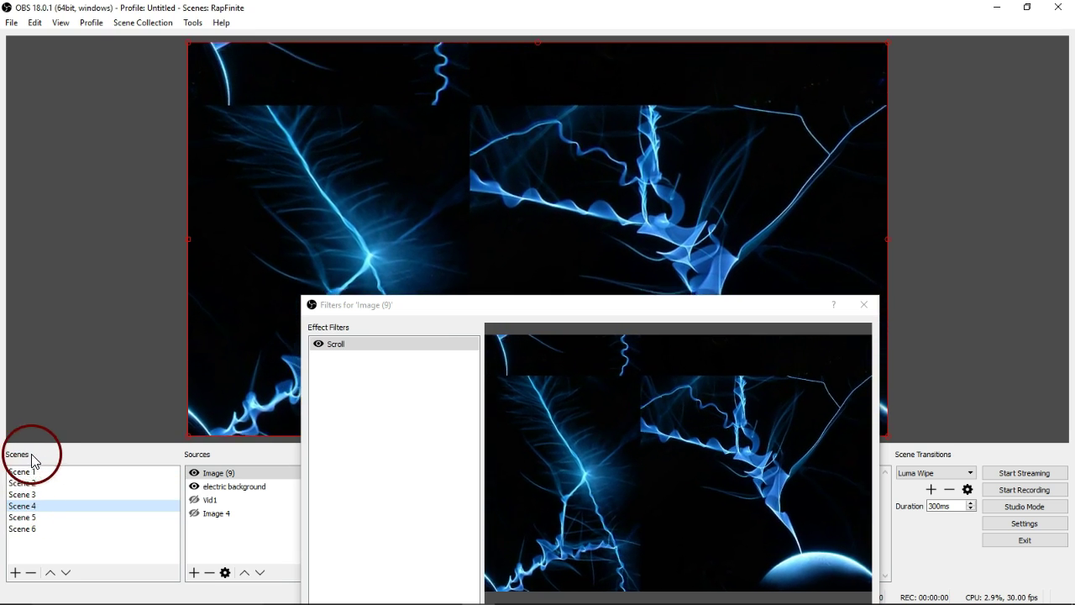
Step: Look through Scenes 3 to 6, ending on Scene 3, and close the filter settings of Image (9)
{"action": "left_click", "coordinate": [34, 518]}
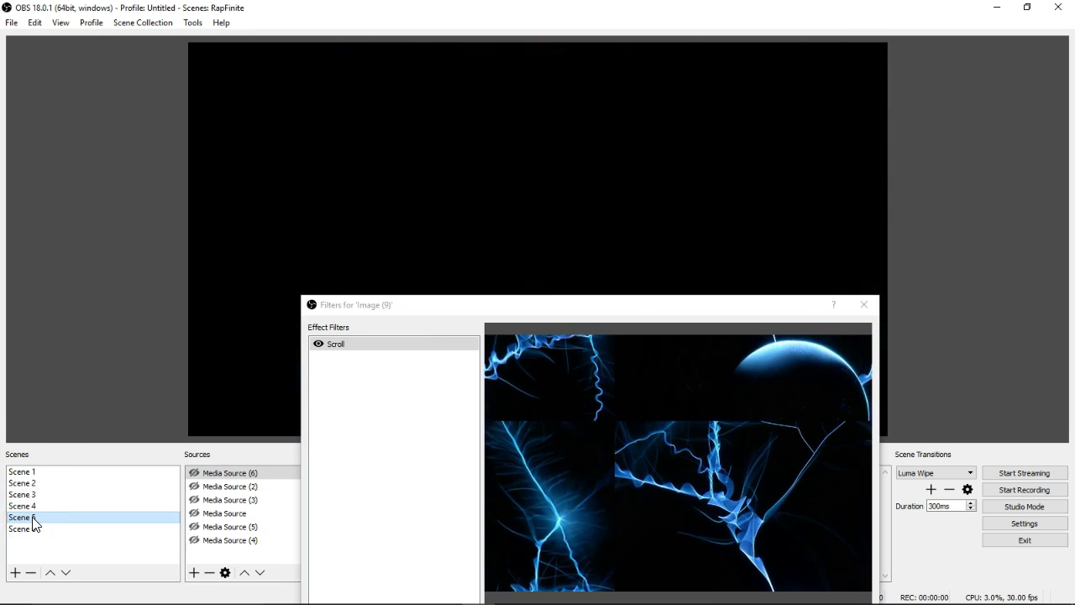
{"action": "left_click", "coordinate": [34, 527]}
{"action": "left_click", "coordinate": [34, 518]}
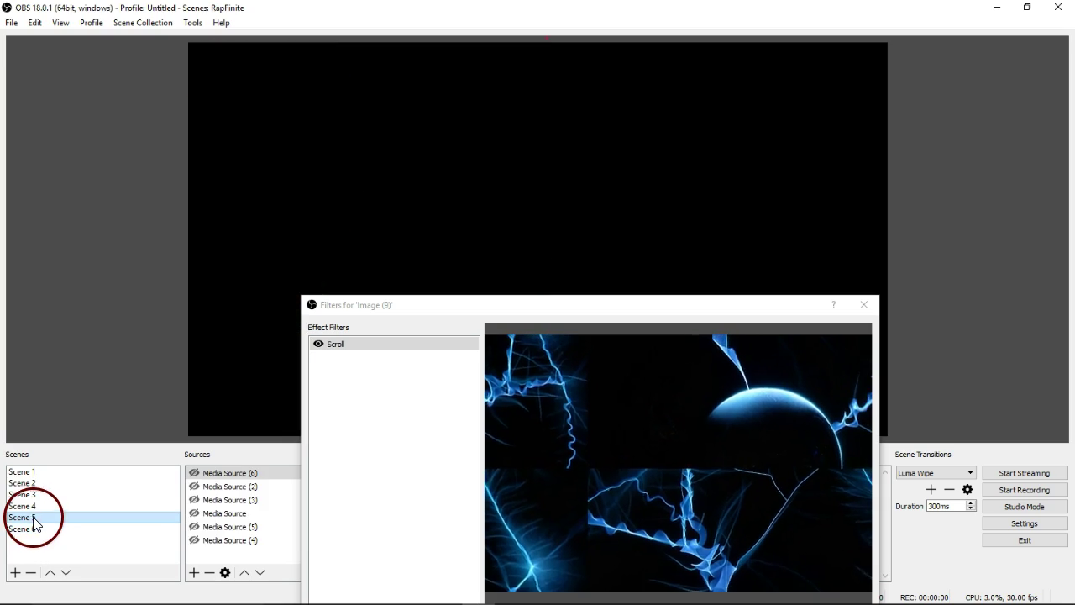
{"action": "left_click", "coordinate": [34, 506]}
{"action": "left_click", "coordinate": [33, 495]}
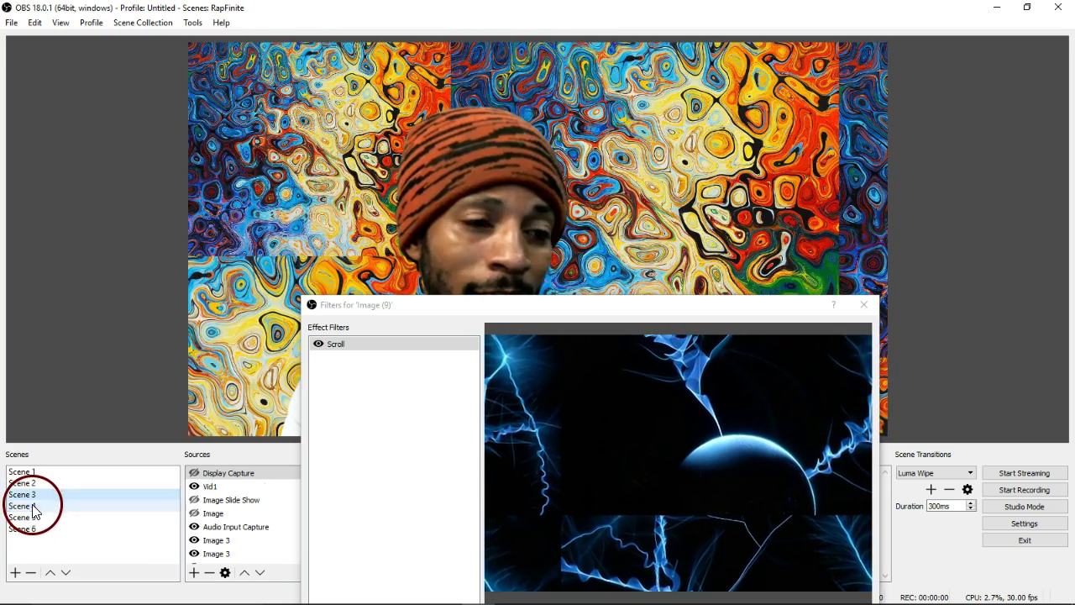
{"action": "left_click", "coordinate": [34, 506]}
{"action": "left_click", "coordinate": [32, 494]}
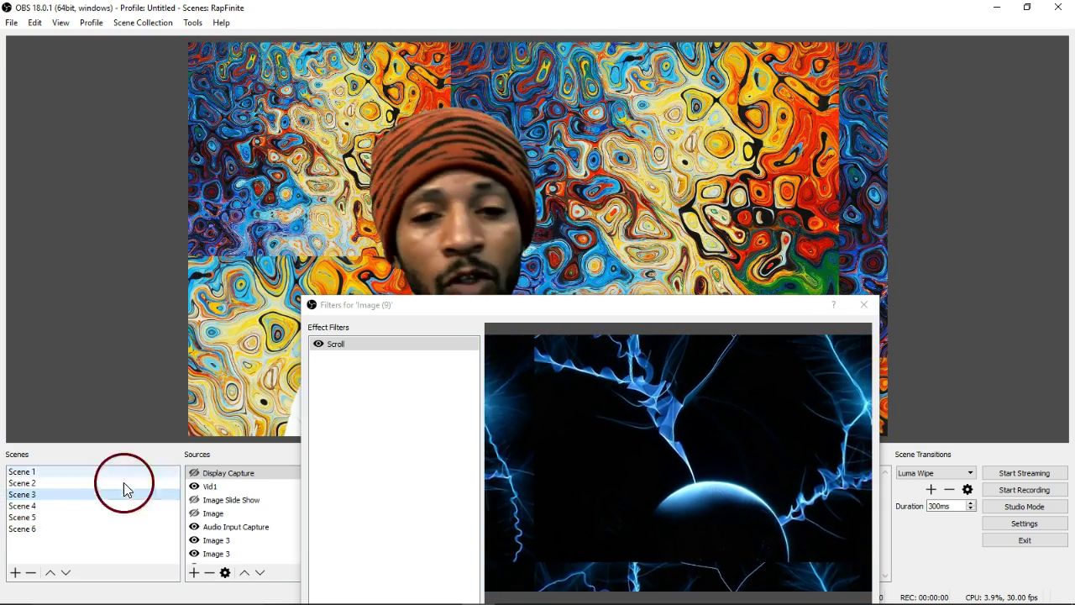
{"action": "left_click_drag", "start_coordinate": [776, 308], "coordinate": [701, 116]}
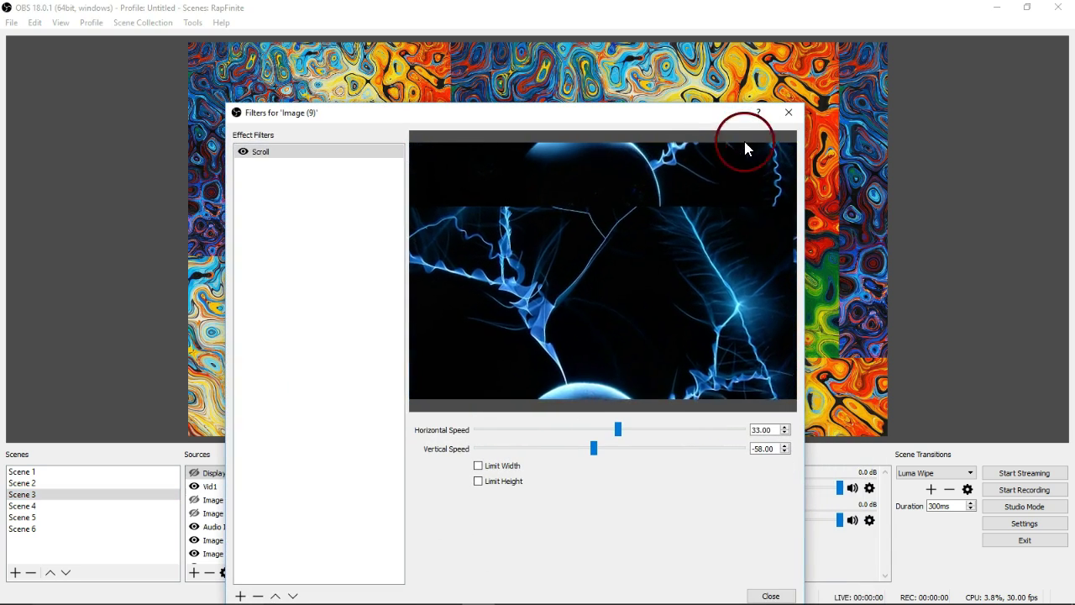
{"action": "left_click", "coordinate": [789, 112]}
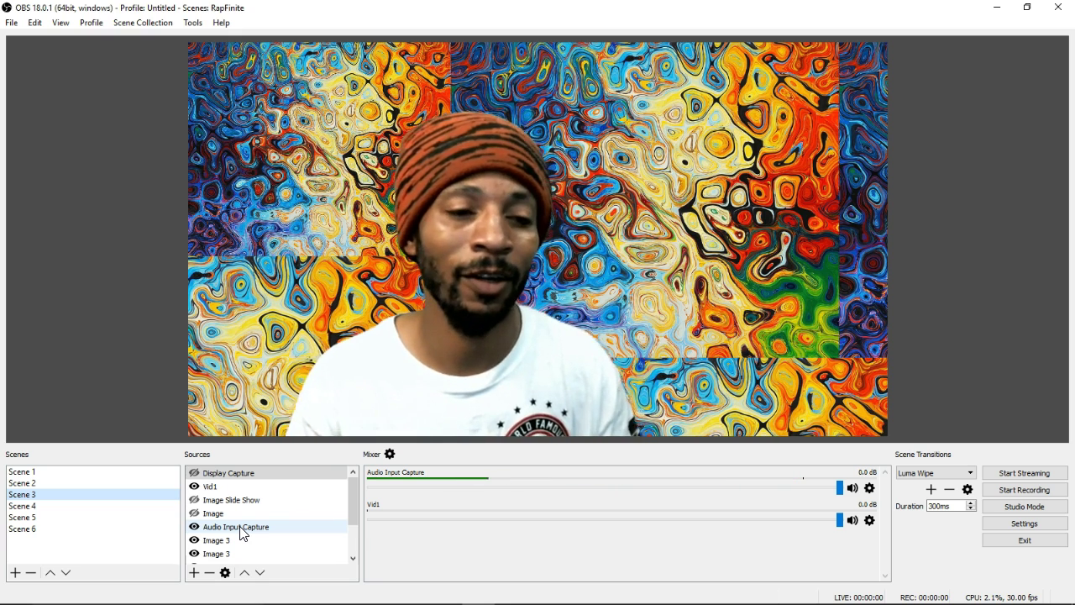
Step: Look through Scene 4, Scene 5 and Scene 2, ending on Scene 1
{"action": "left_click", "coordinate": [25, 506]}
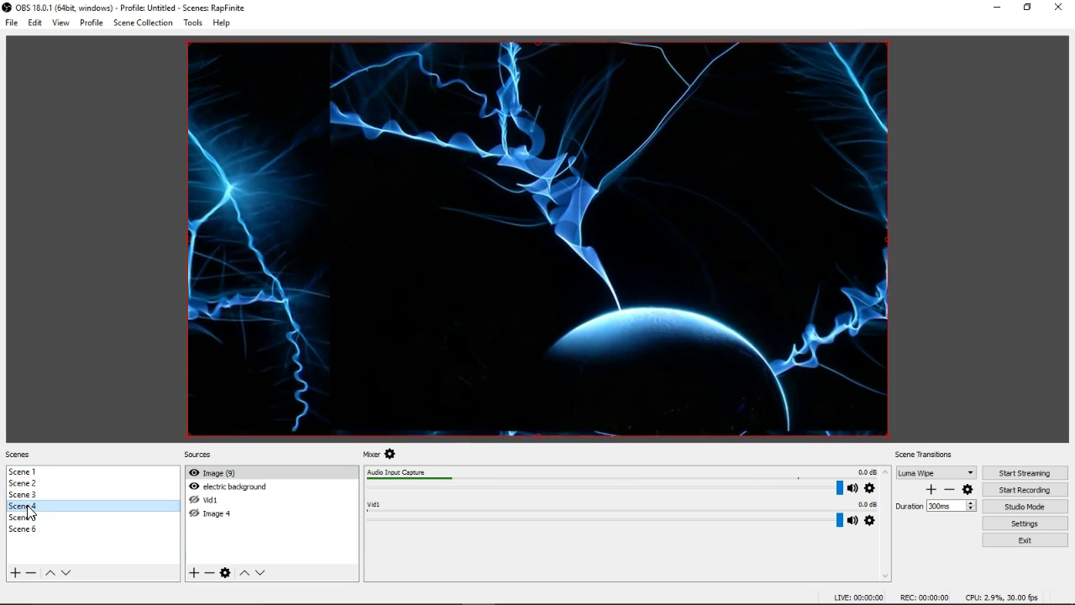
{"action": "left_click", "coordinate": [28, 519]}
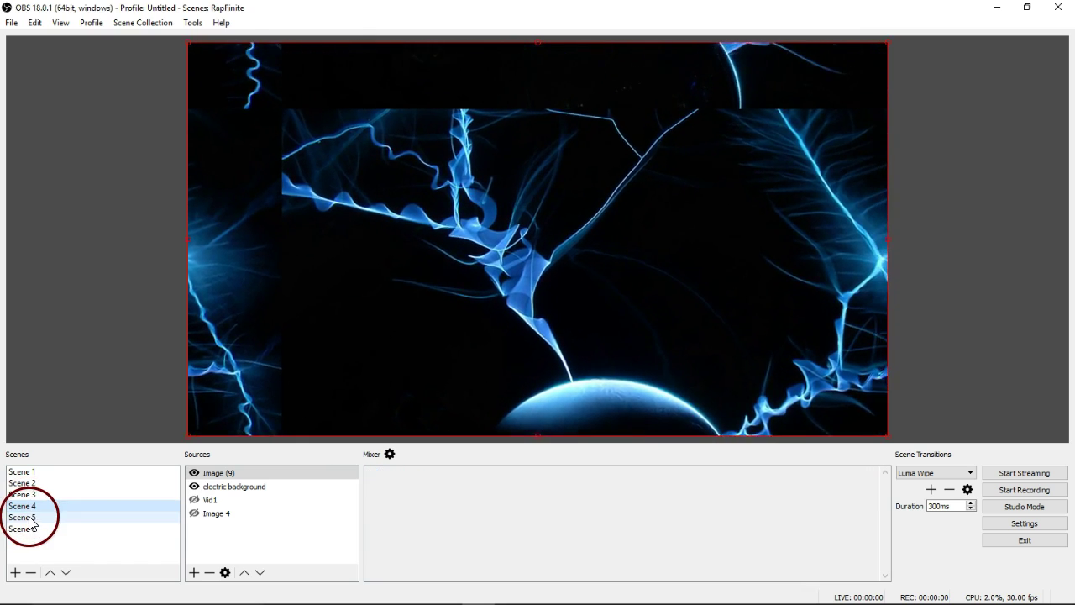
{"action": "left_click", "coordinate": [28, 484]}
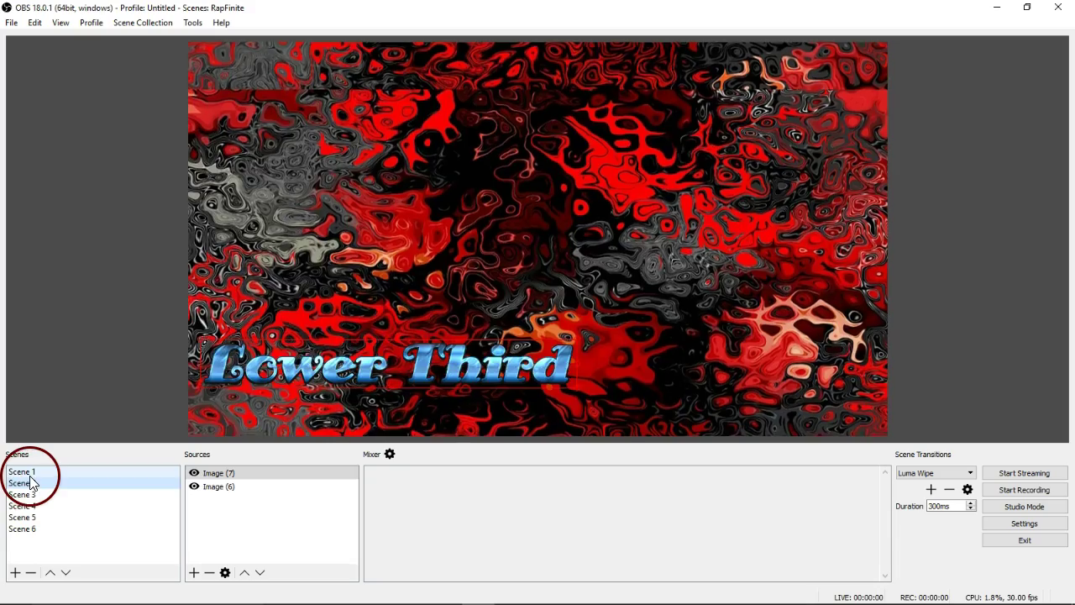
{"action": "left_click", "coordinate": [25, 473]}
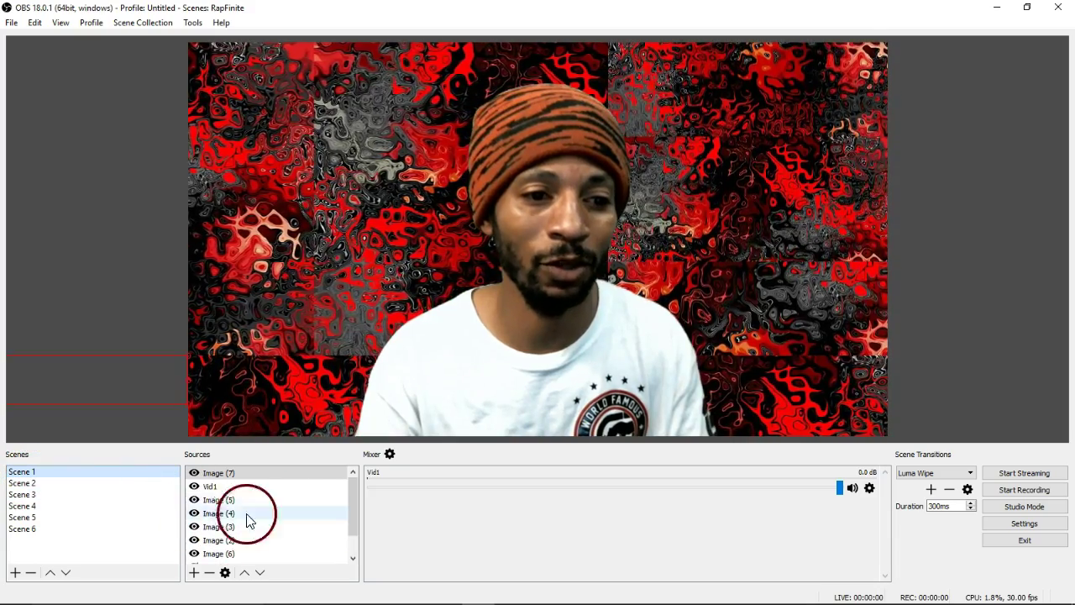
Step: Look over the list of sources and the audio mixer, and switch to Scene 2
{"action": "mouse_move", "coordinate": [351, 494]}
{"action": "left_mouse_down"}
{"action": "mouse_move", "coordinate": [356, 524]}
{"action": "mouse_move", "coordinate": [359, 479]}
{"action": "left_mouse_up"}
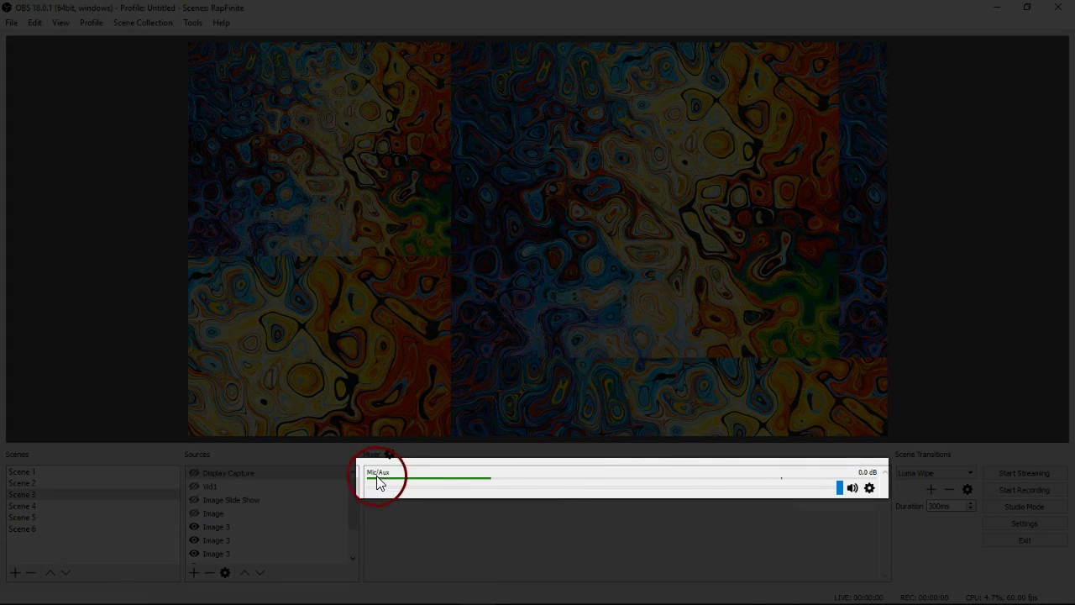
{"action": "mouse_move", "coordinate": [352, 493]}
{"action": "left_mouse_down"}
{"action": "mouse_move", "coordinate": [352, 533]}
{"action": "mouse_move", "coordinate": [353, 483]}
{"action": "left_mouse_up"}
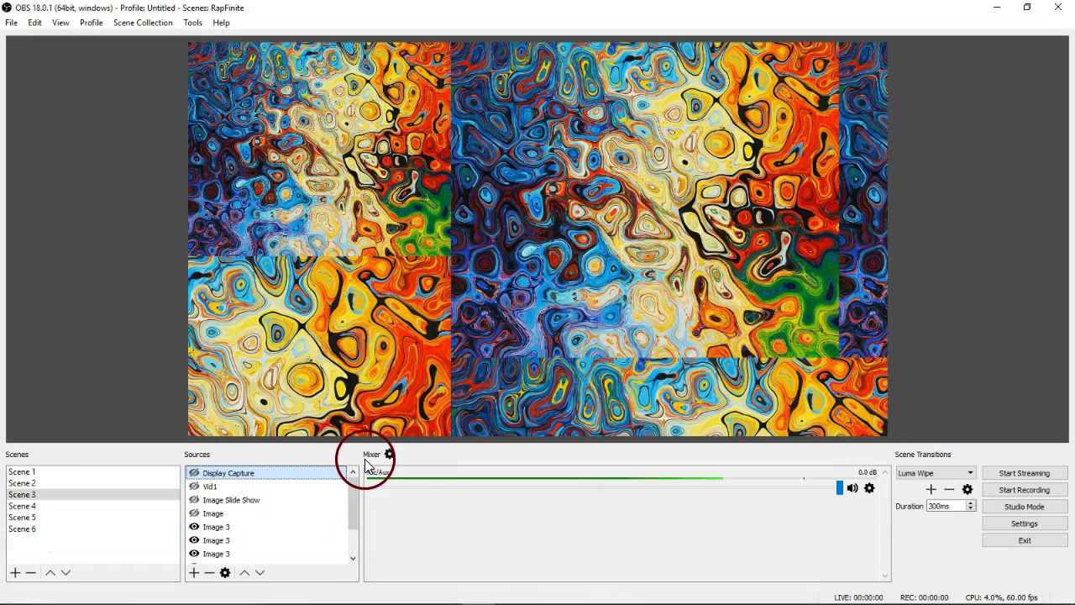
{"action": "left_click", "coordinate": [46, 483]}
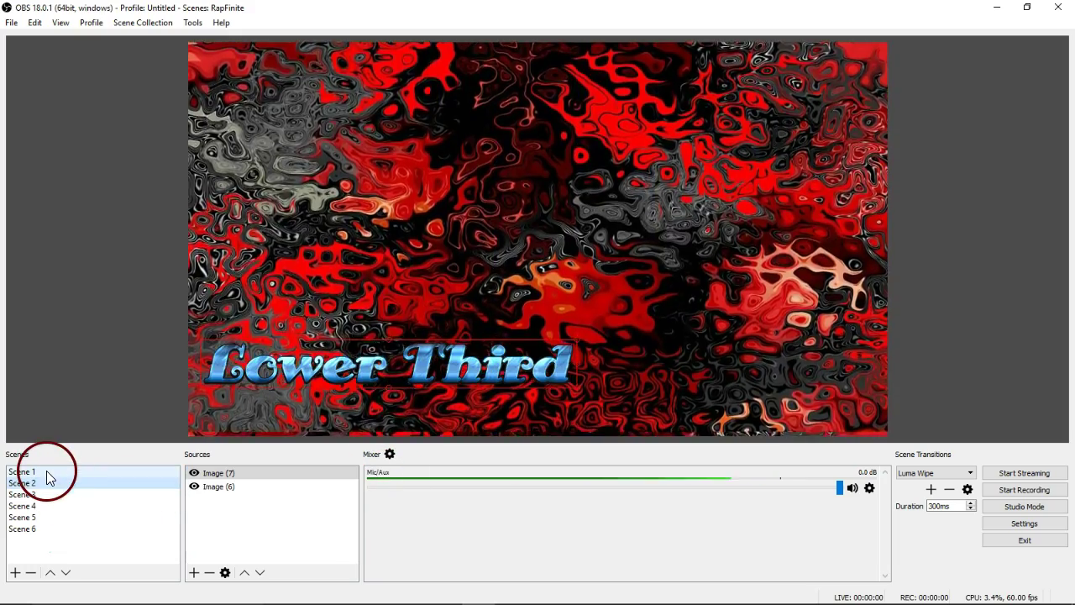
Step: Look through Scene 1, Scene 4 and Scene 2 to compare their audio mixers, ending on Scene 1
{"action": "left_click", "coordinate": [47, 472]}
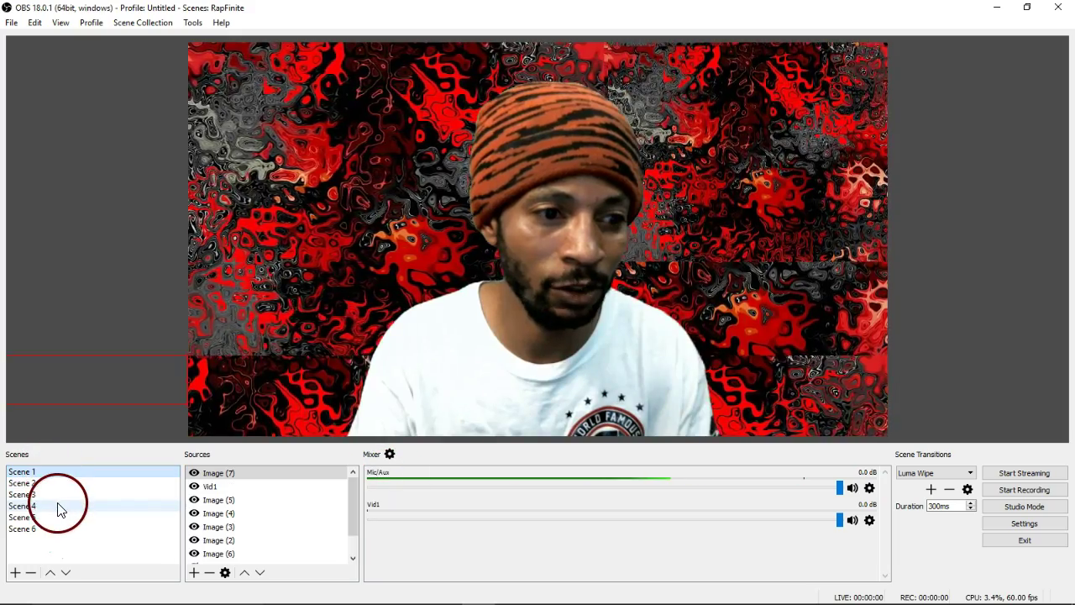
{"action": "left_click", "coordinate": [54, 506]}
{"action": "left_click", "coordinate": [55, 484]}
{"action": "left_click", "coordinate": [56, 473]}
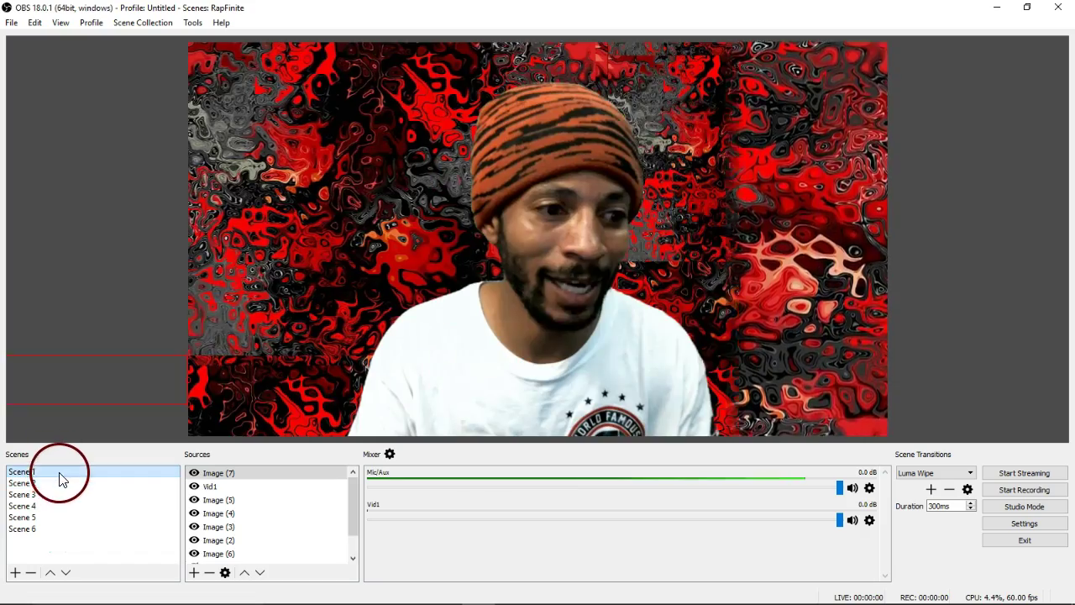
Step: In the audio settings, look over the devices offered for Mic/Auxiliary Audio Device, keep Default, and close the settings
{"action": "left_click", "coordinate": [12, 24]}
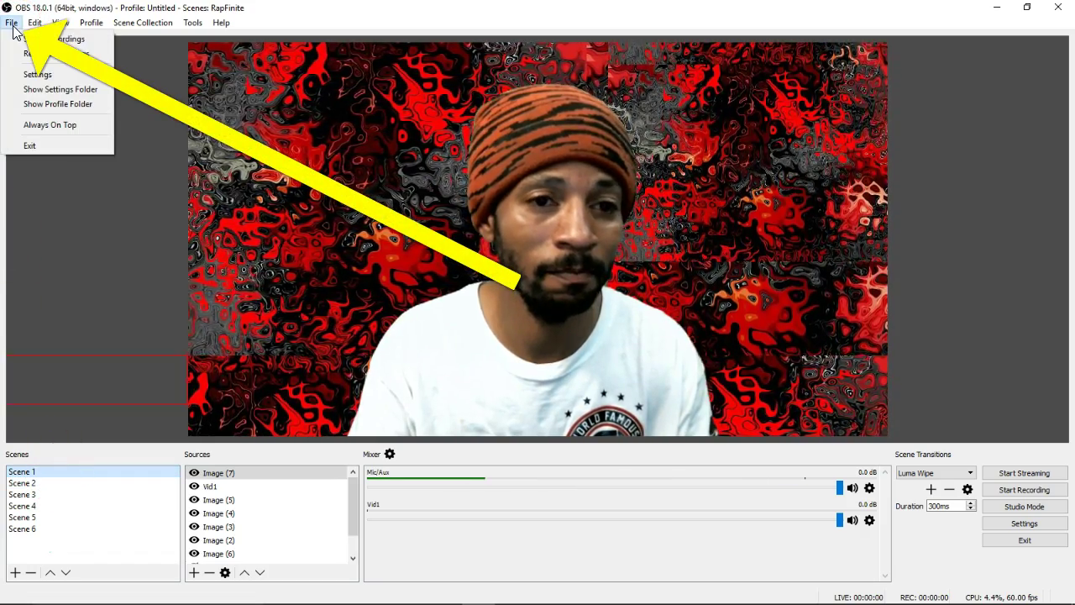
{"action": "left_click", "coordinate": [54, 75]}
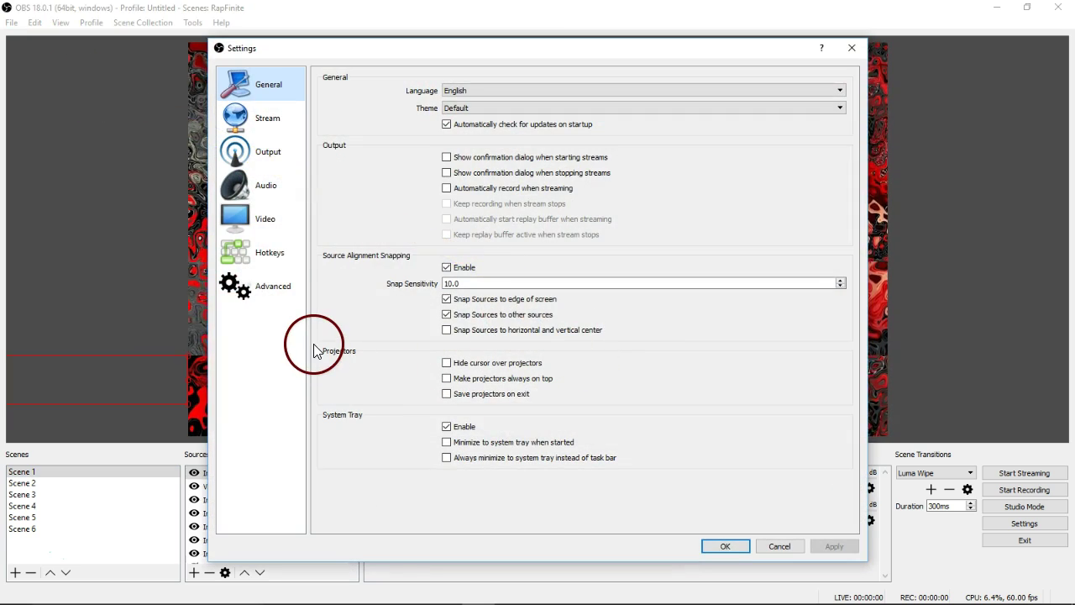
{"action": "left_click", "coordinate": [267, 187]}
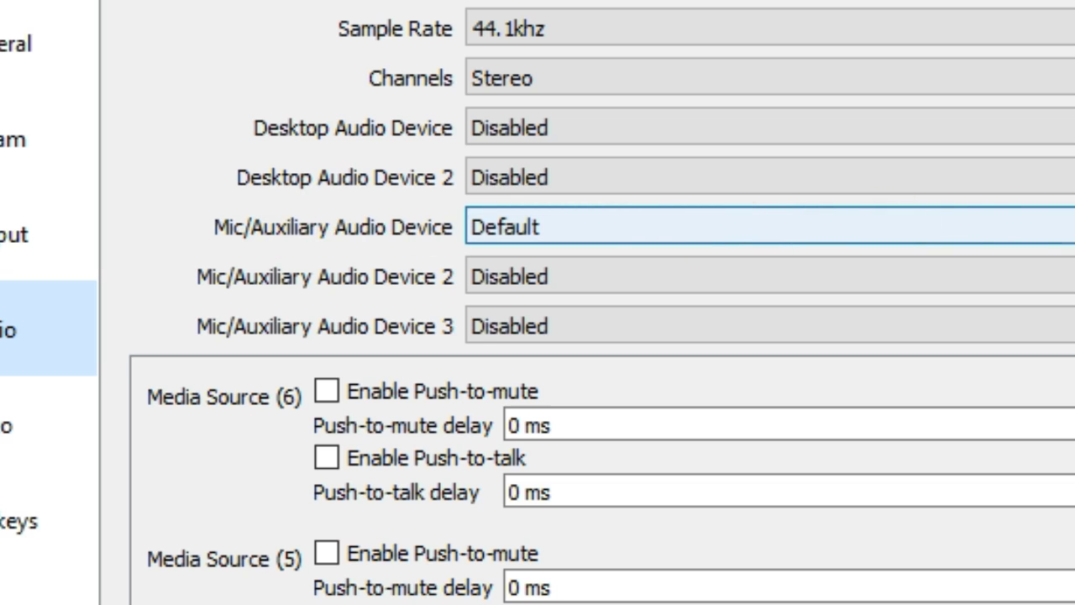
{"action": "left_click", "coordinate": [589, 227]}
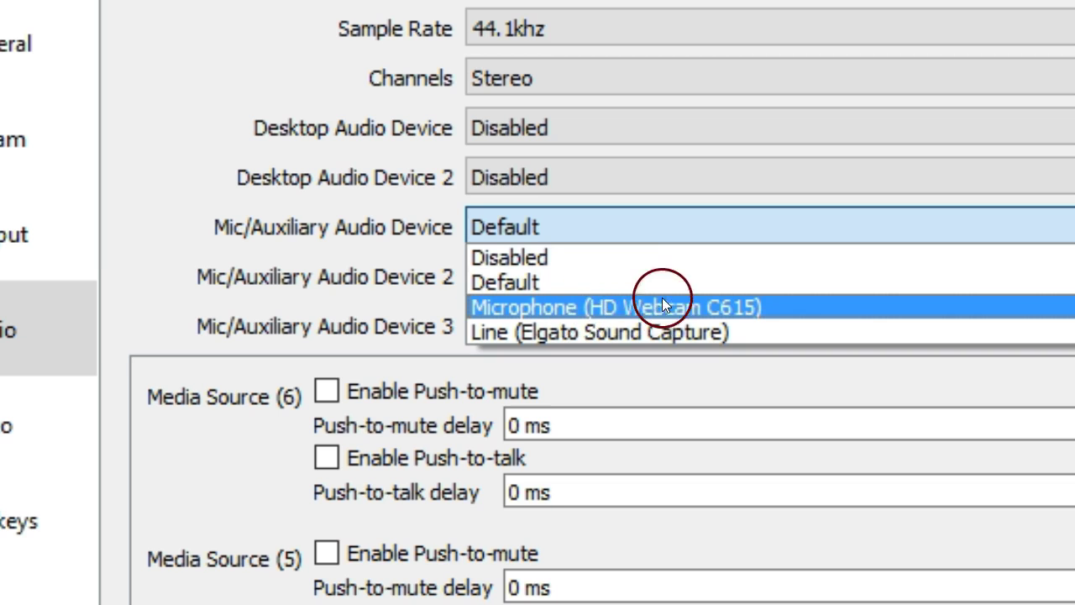
{"action": "left_click_drag", "start_coordinate": [682, 306], "coordinate": [601, 299]}
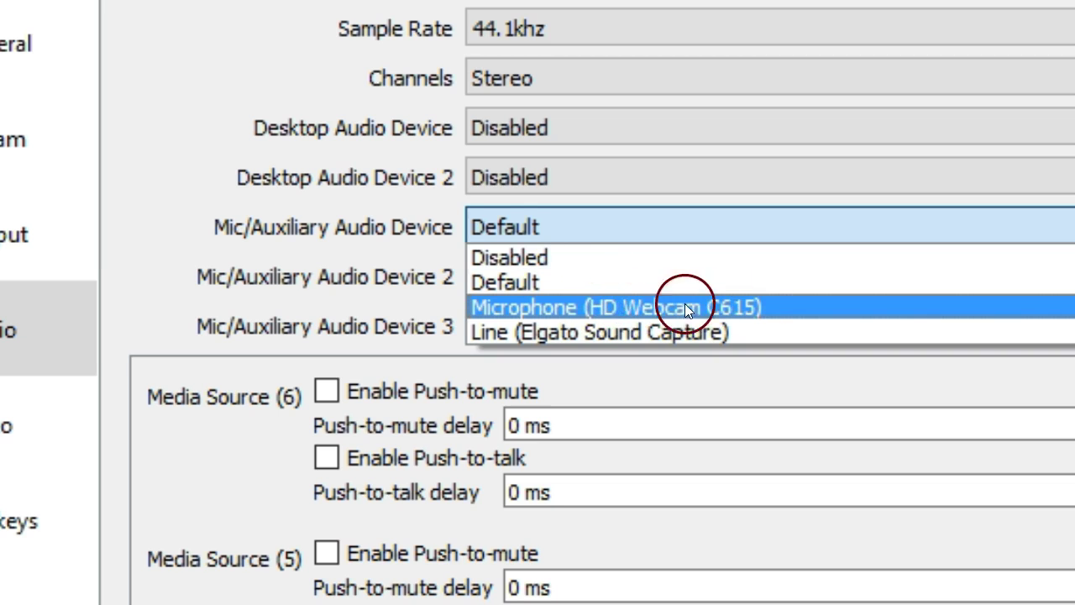
{"action": "left_click_drag", "start_coordinate": [705, 300], "coordinate": [752, 298]}
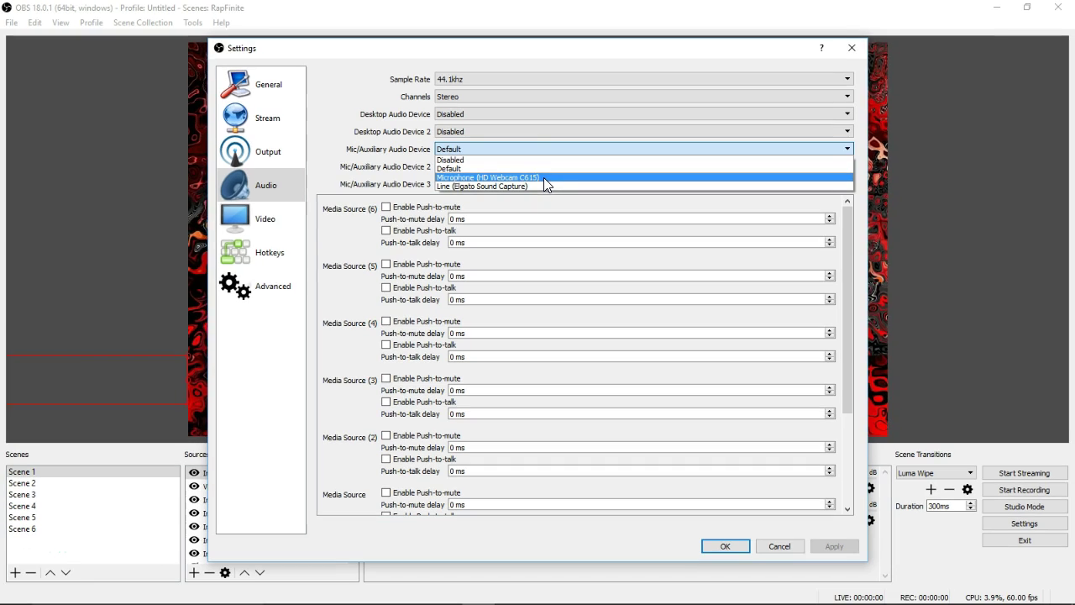
{"action": "left_click_drag", "start_coordinate": [547, 163], "coordinate": [552, 175]}
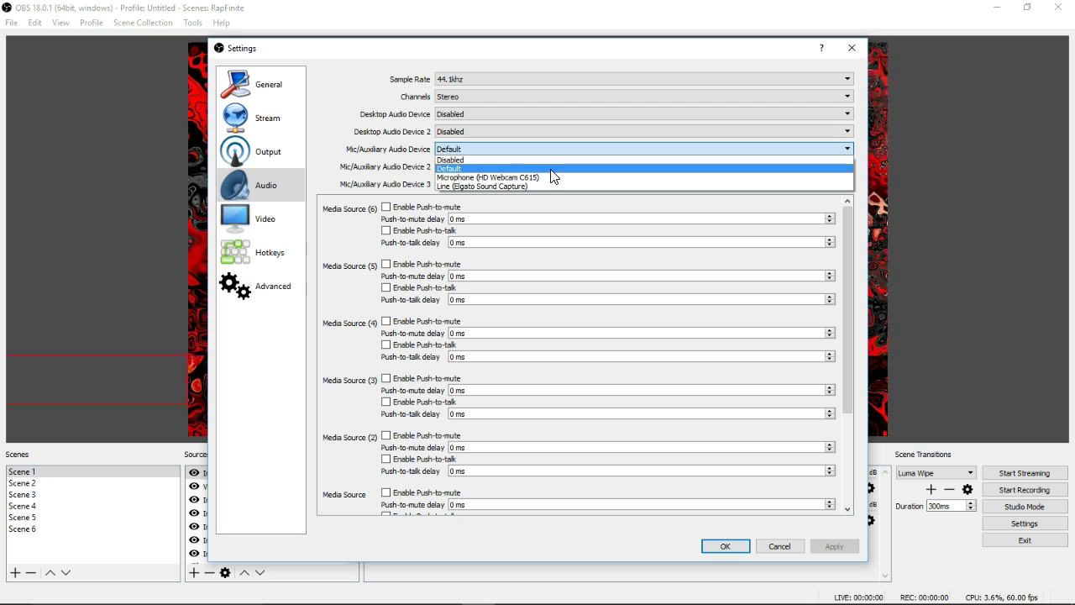
{"action": "left_click", "coordinate": [578, 188]}
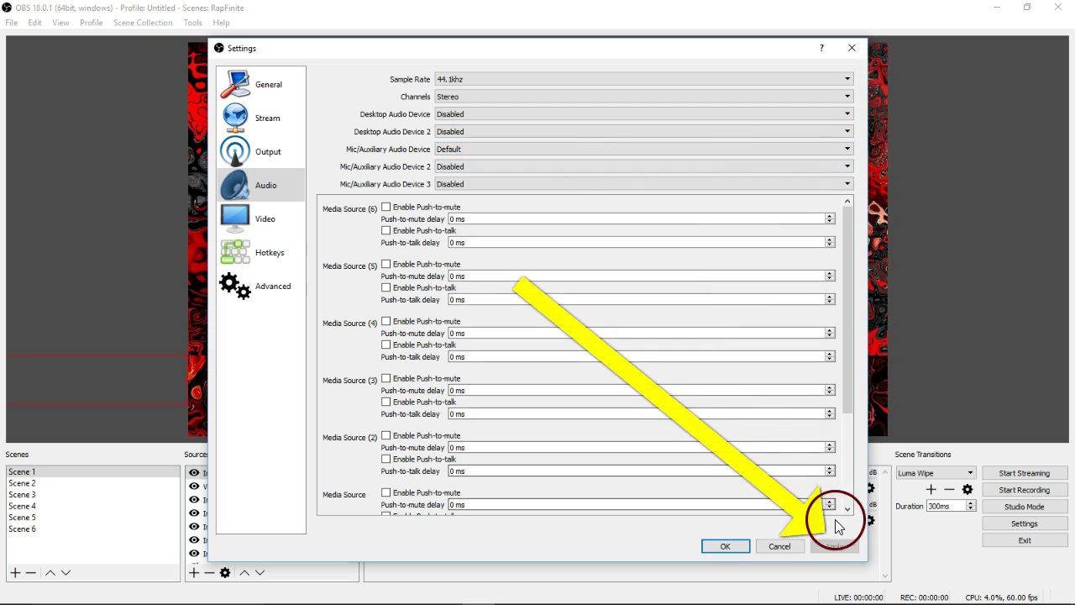
{"action": "left_click", "coordinate": [753, 547]}
{"action": "left_click", "coordinate": [728, 545]}
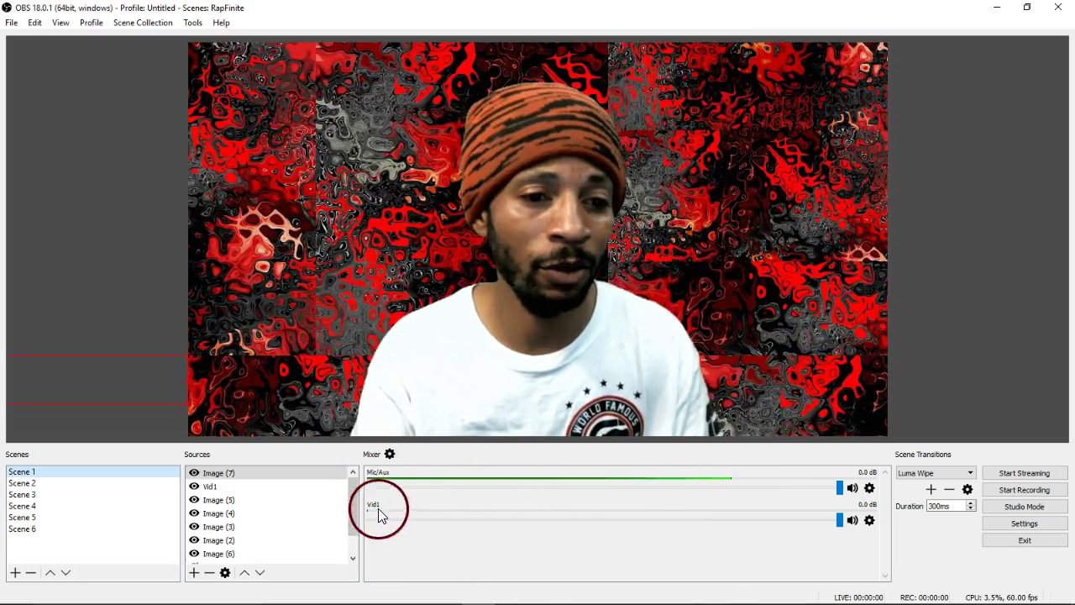
Step: Look through Scenes 2 to 5, ending on Scene 5, and look over the source types that can be added there
{"action": "left_click", "coordinate": [35, 484]}
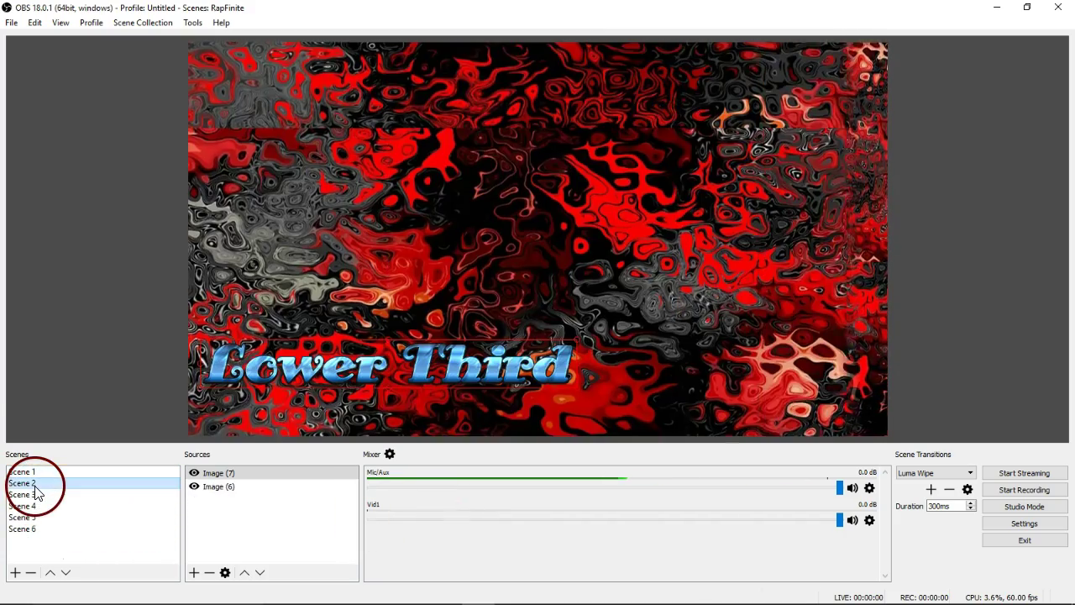
{"action": "left_click", "coordinate": [39, 496]}
{"action": "left_click", "coordinate": [40, 506]}
{"action": "left_click", "coordinate": [46, 518]}
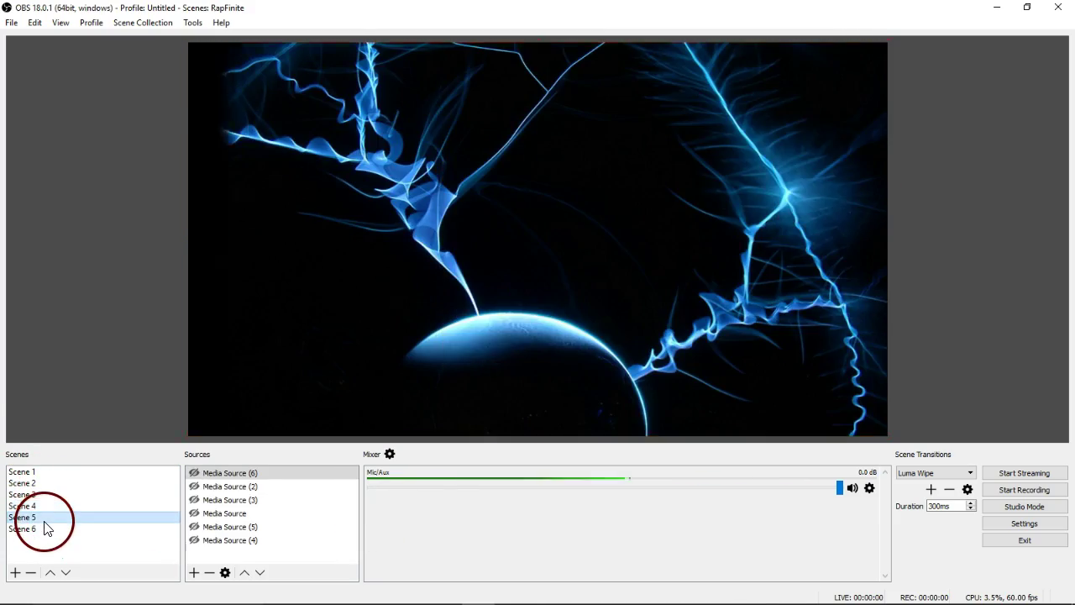
{"action": "left_click", "coordinate": [194, 572]}
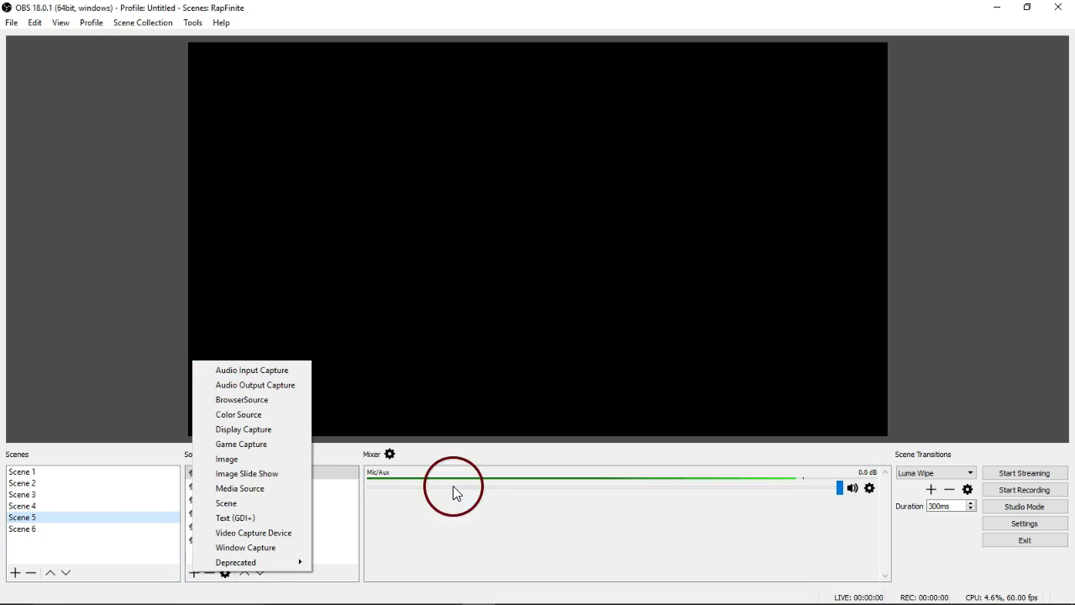
{"action": "left_click", "coordinate": [503, 517]}
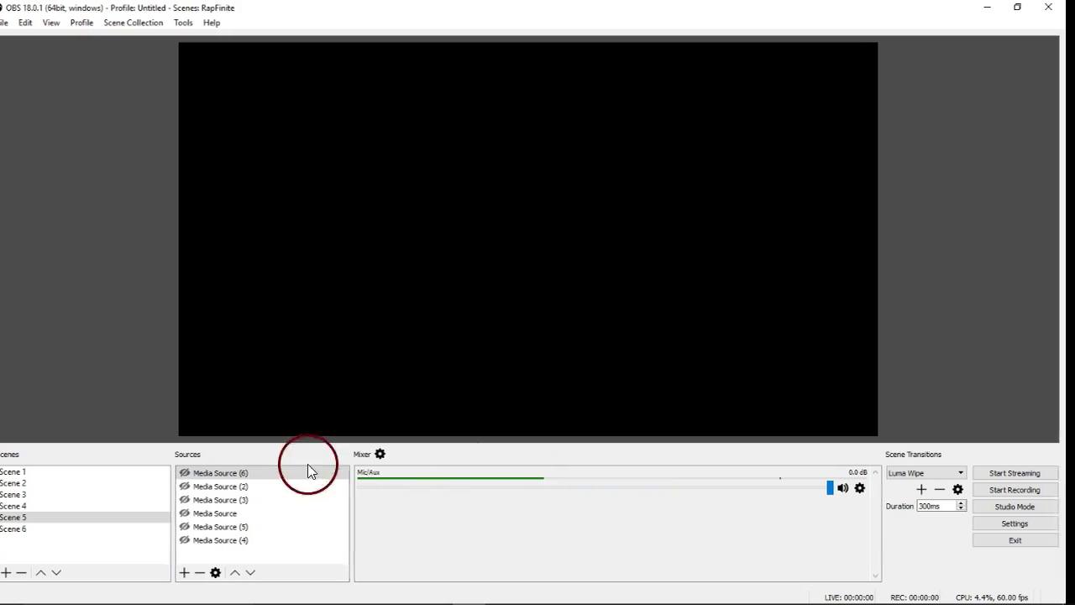